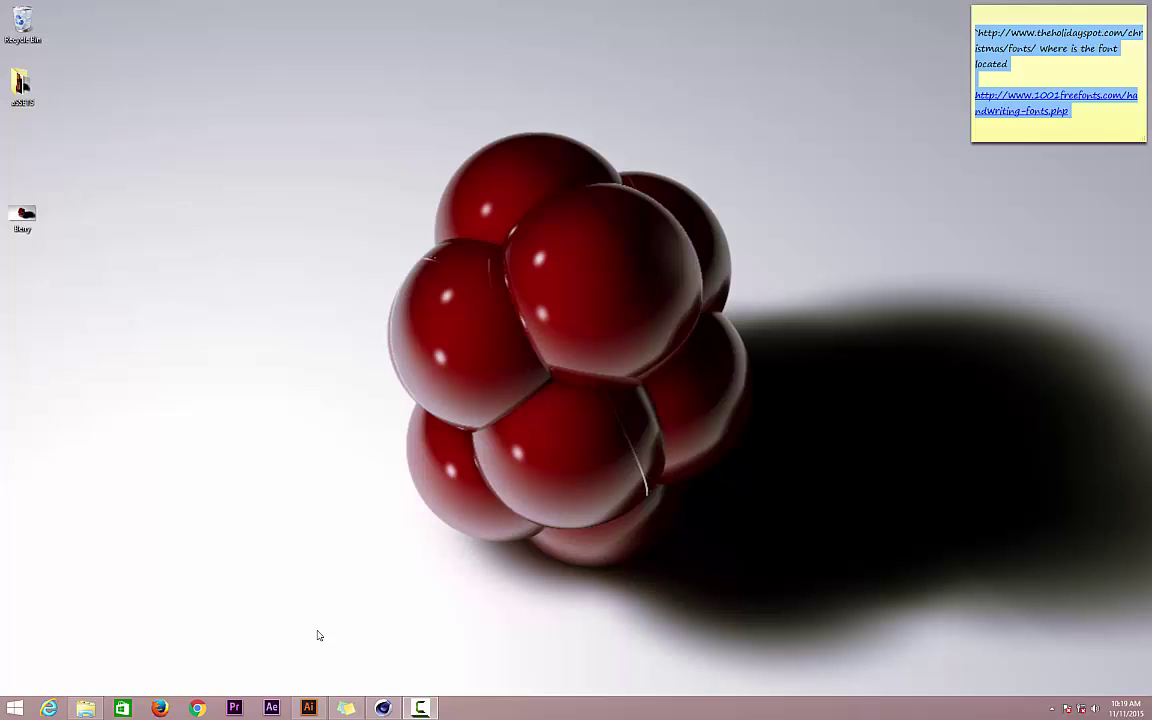
# Switch to Cinema 4D, get the Picture Viewer out of the way and create a new project
pyautogui.click(376, 709)
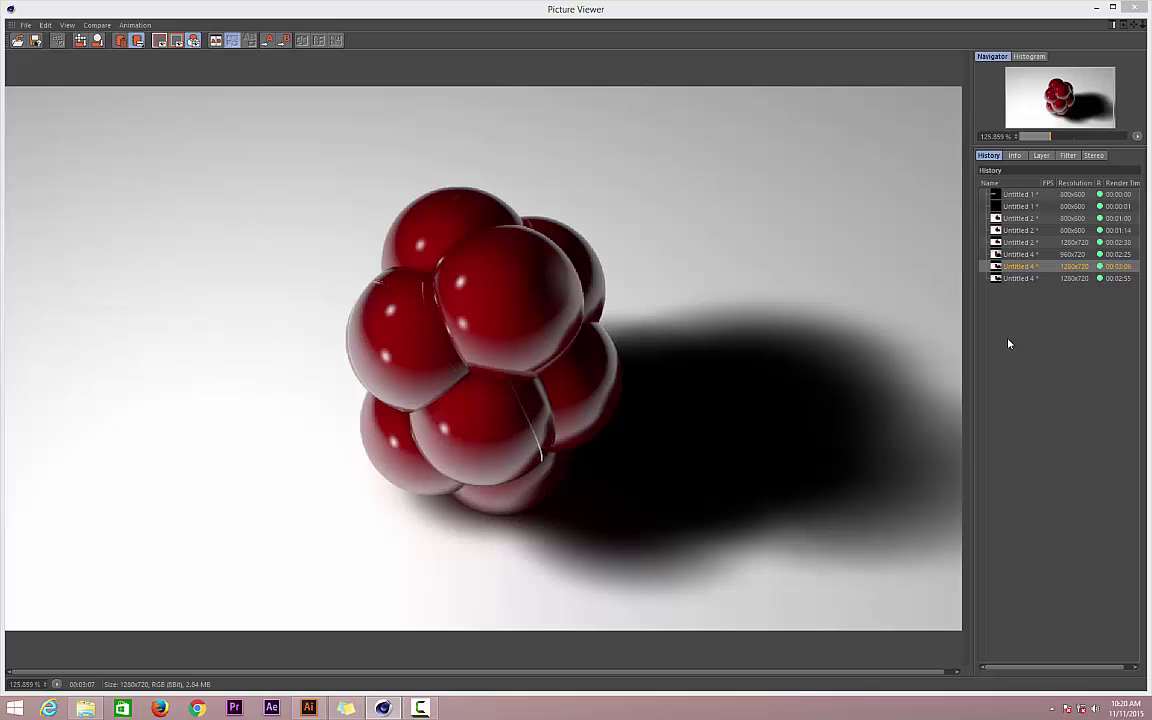
pyautogui.click(1099, 6)
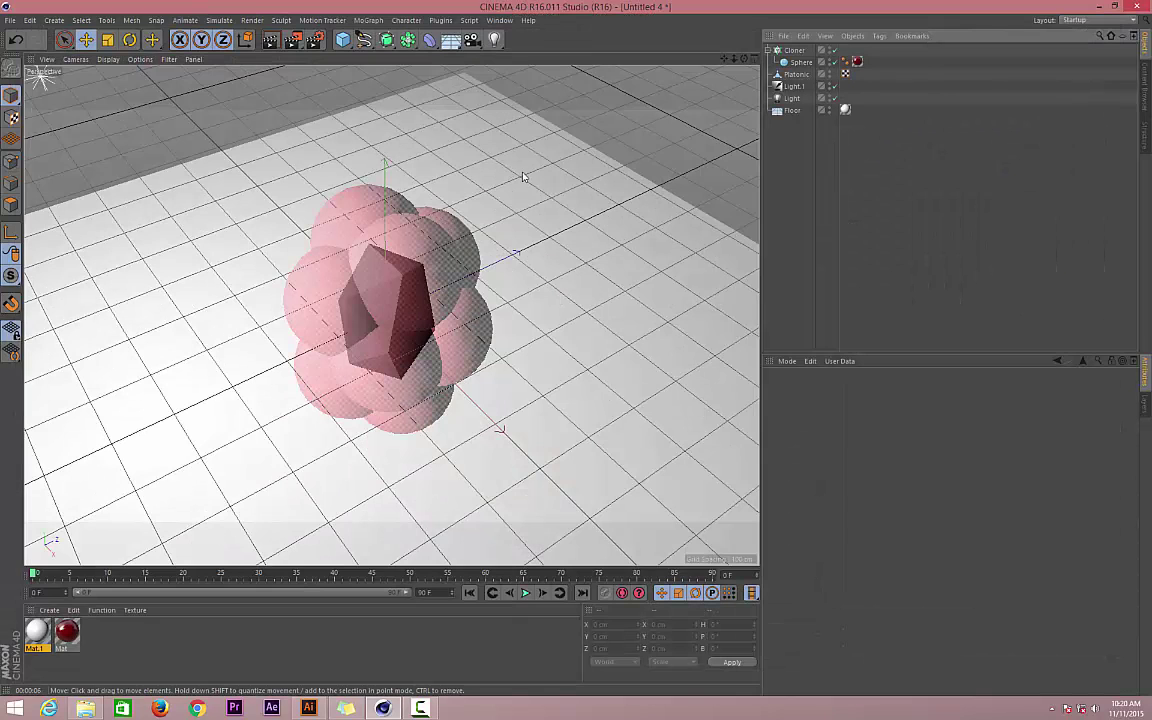
pyautogui.click(10, 20)
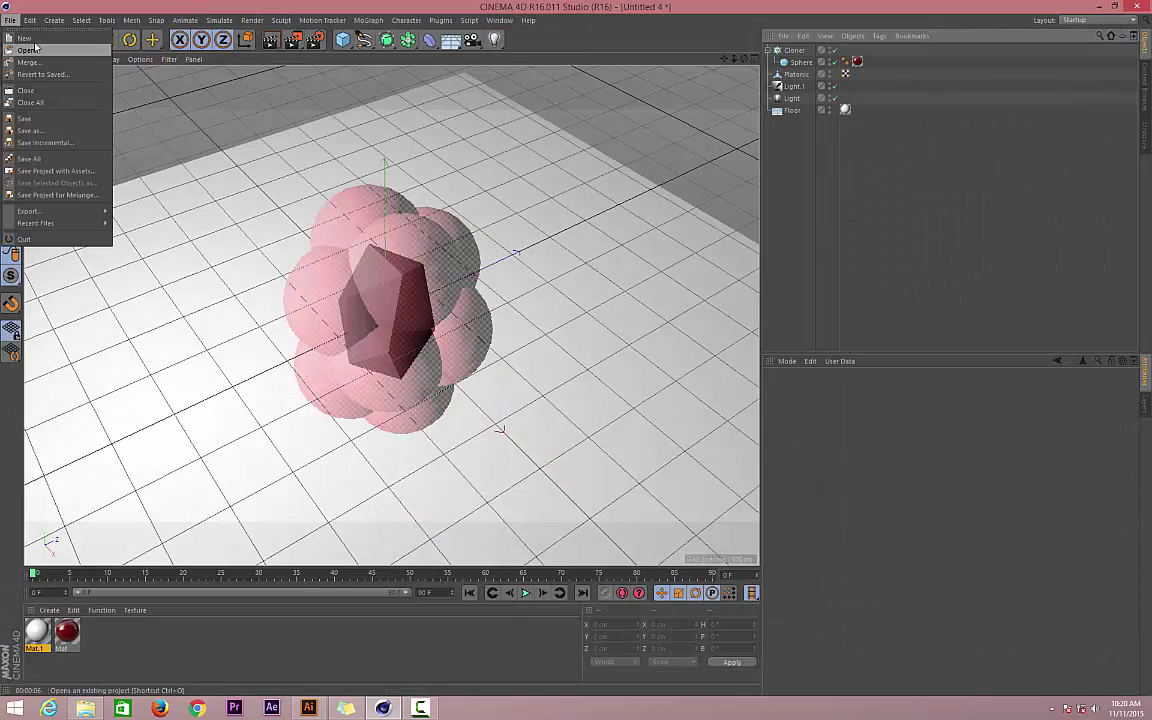
pyautogui.click(40, 32)
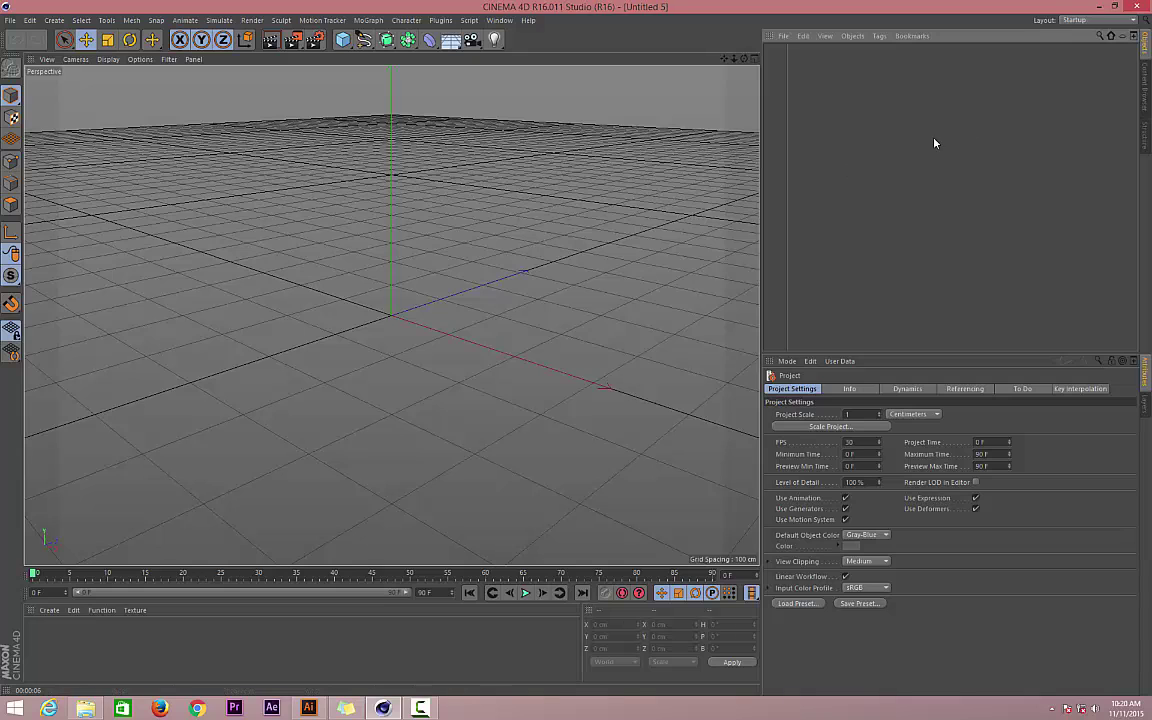
# Set the render output to the HDV/HDTV 720 25 film/video preset and close the render settings
pyautogui.click(315, 40)
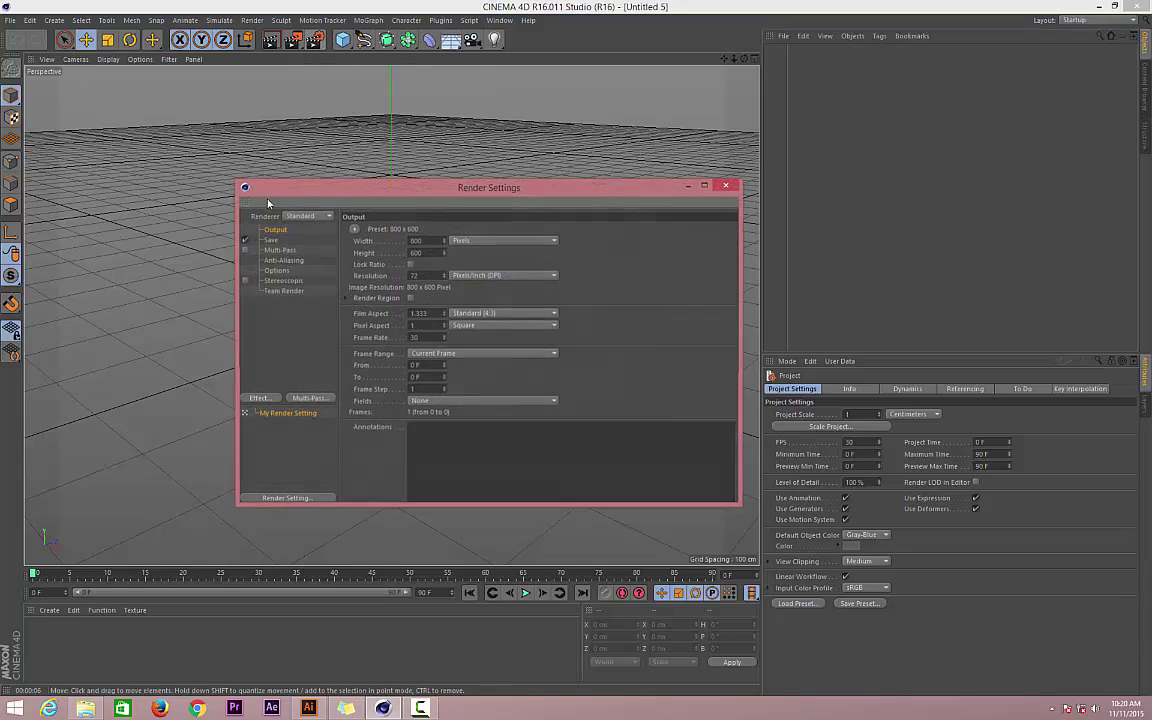
pyautogui.moveTo(310, 193); pyautogui.dragTo(254, 132)
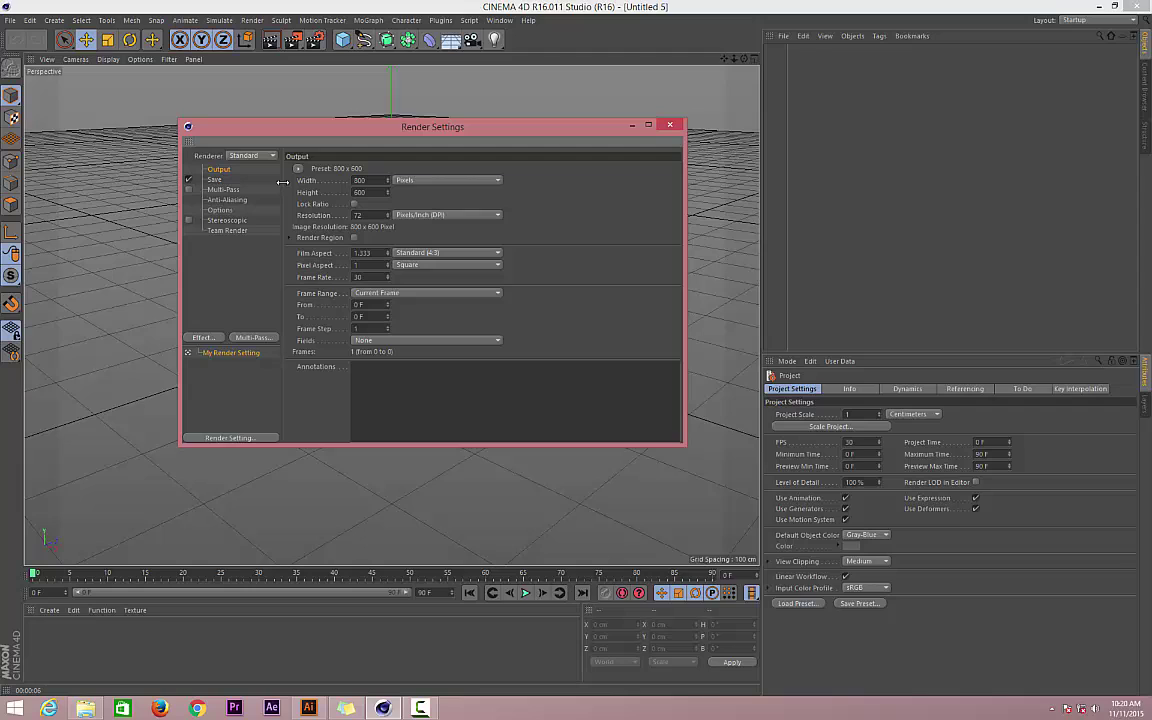
pyautogui.click(297, 168)
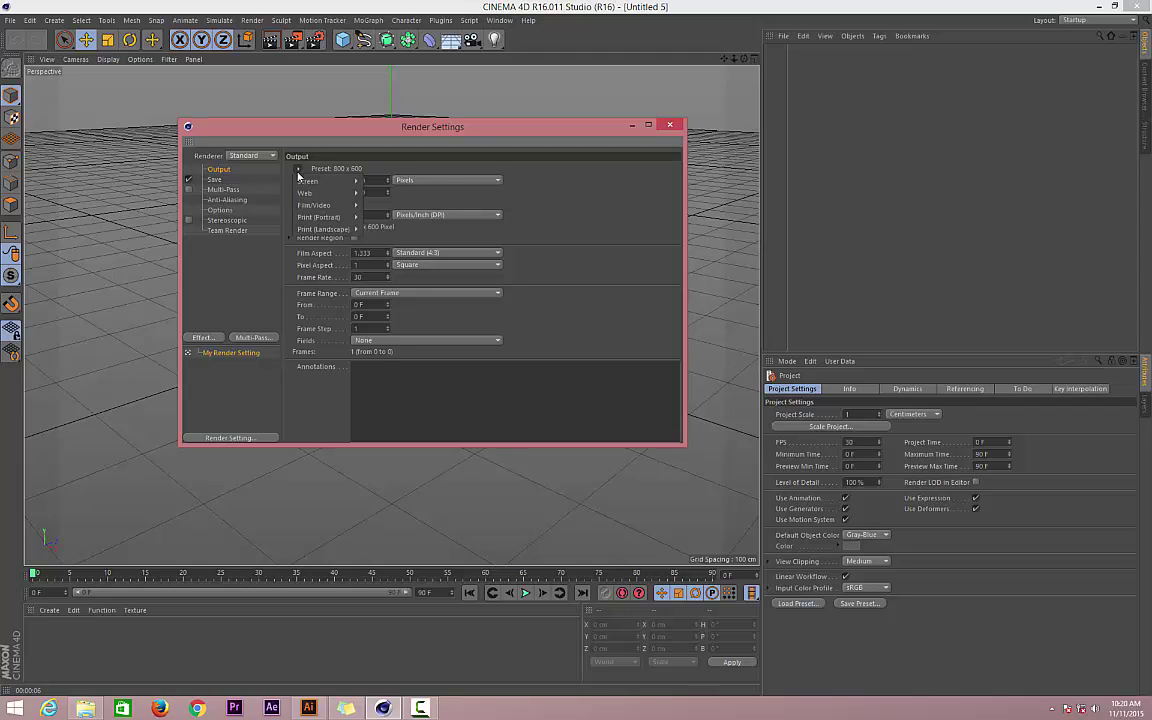
pyautogui.moveTo(332, 207)
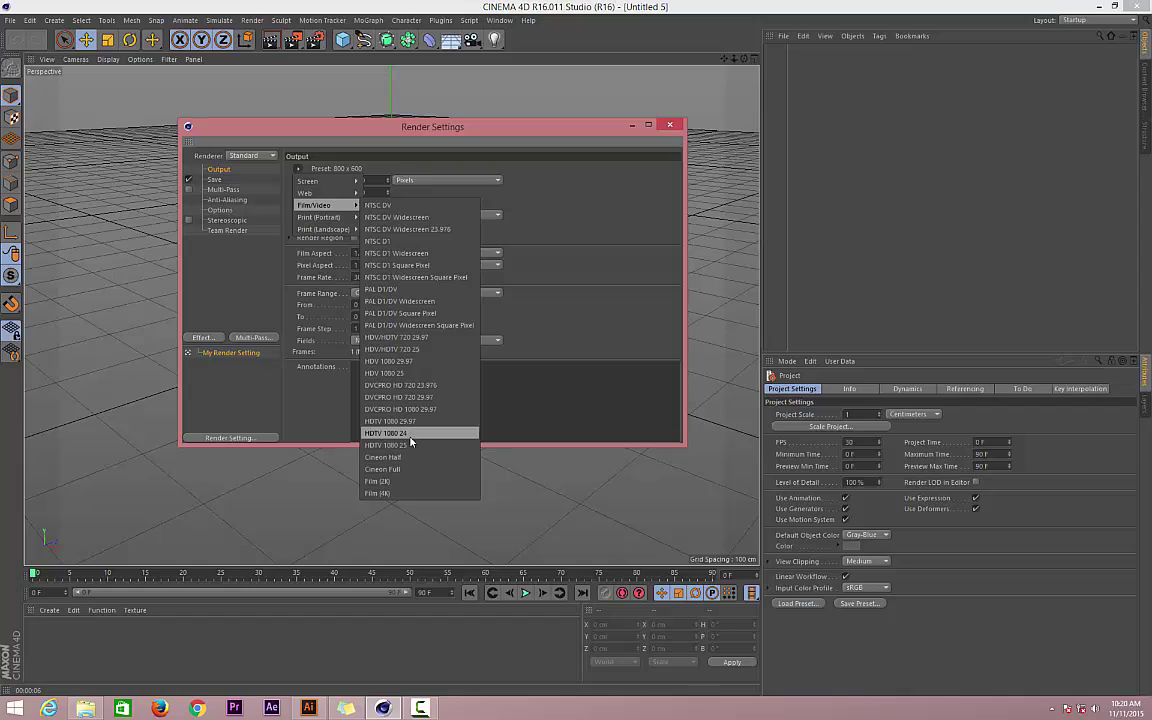
pyautogui.click(420, 350)
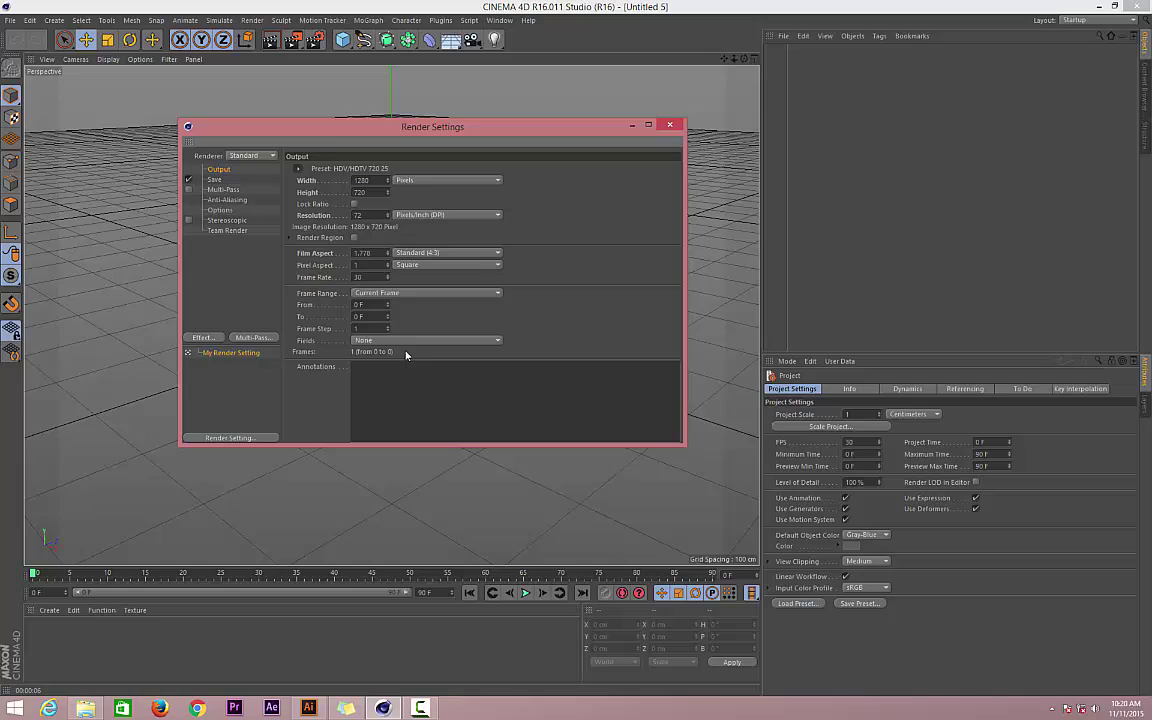
pyautogui.click(669, 124)
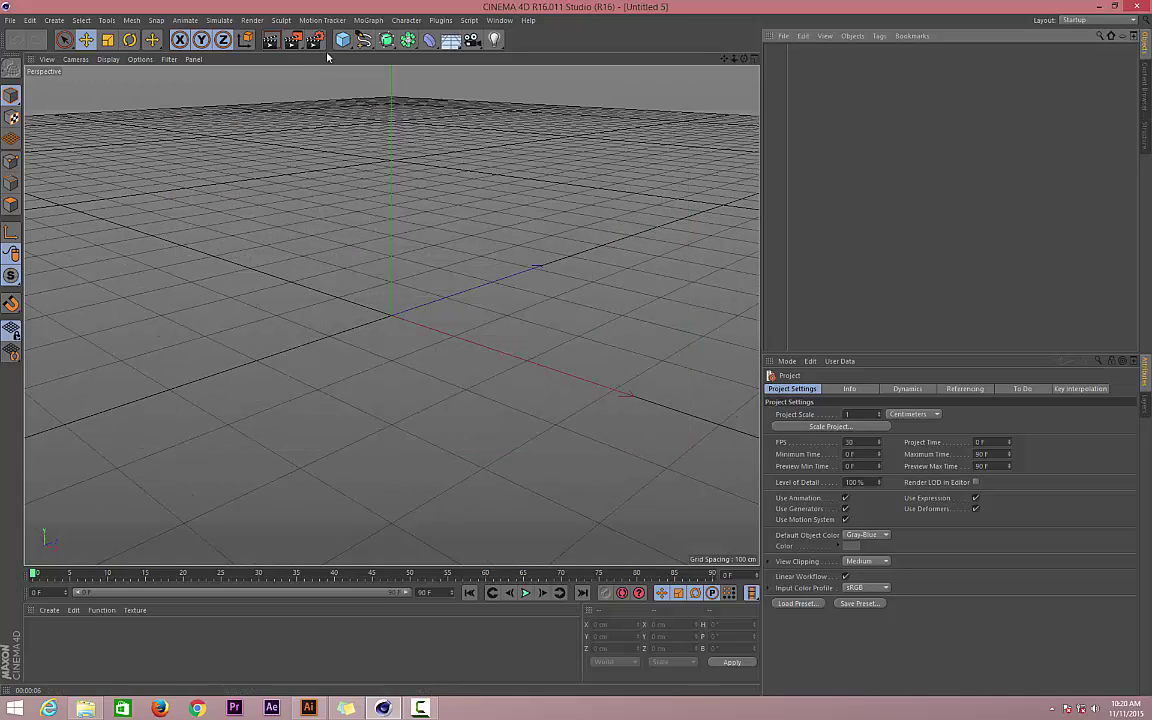
# Add a sphere and a Platonic object to the scene with their default sizes
pyautogui.moveTo(342, 39); pyautogui.dragTo(587, 78)
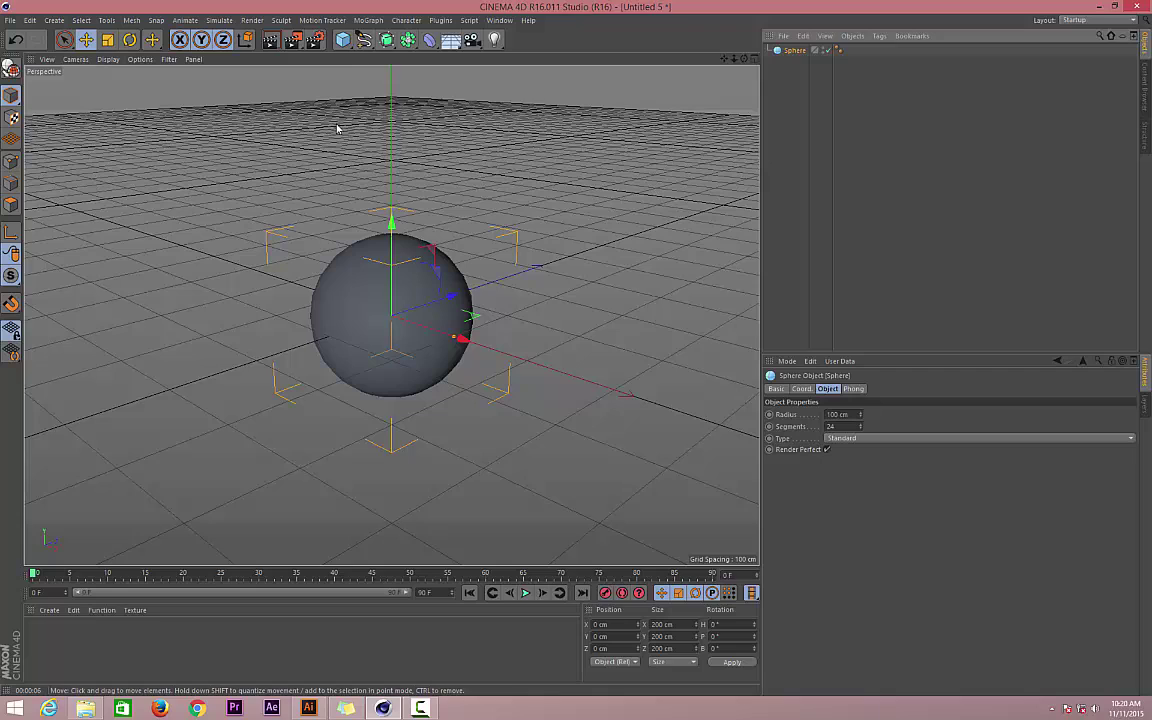
pyautogui.moveTo(342, 39); pyautogui.dragTo(455, 121)
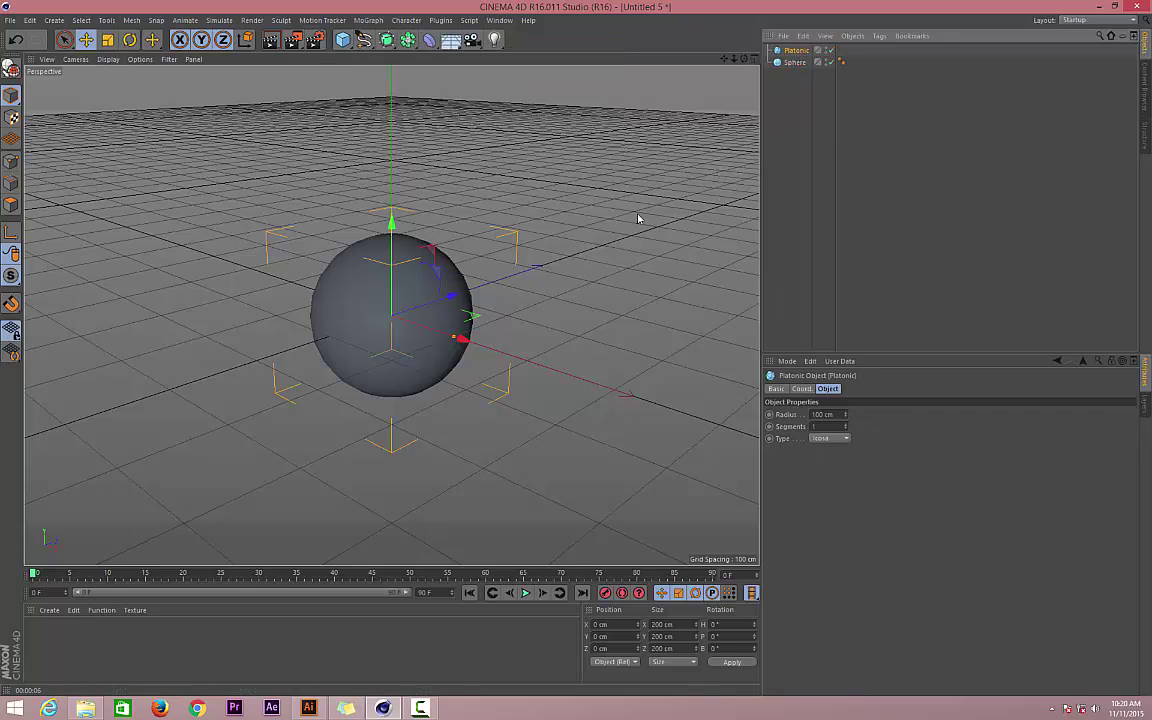
# Add a MoGraph Cloner and make the sphere its child
pyautogui.click(358, 22)
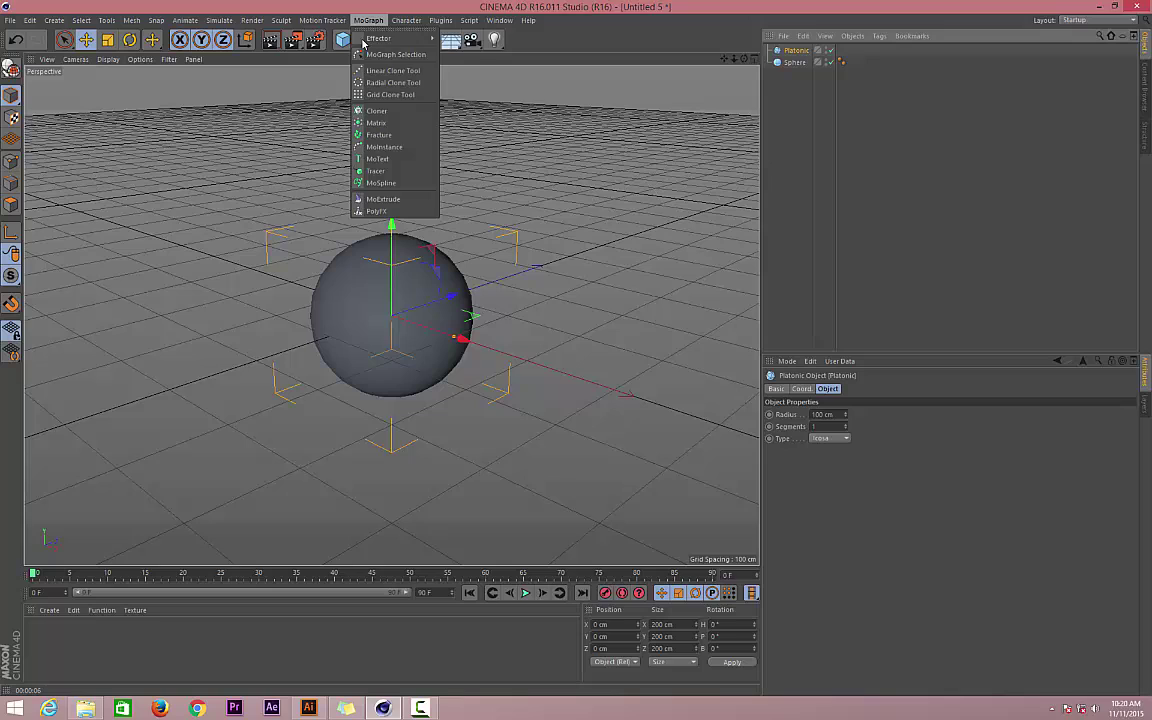
pyautogui.click(377, 110)
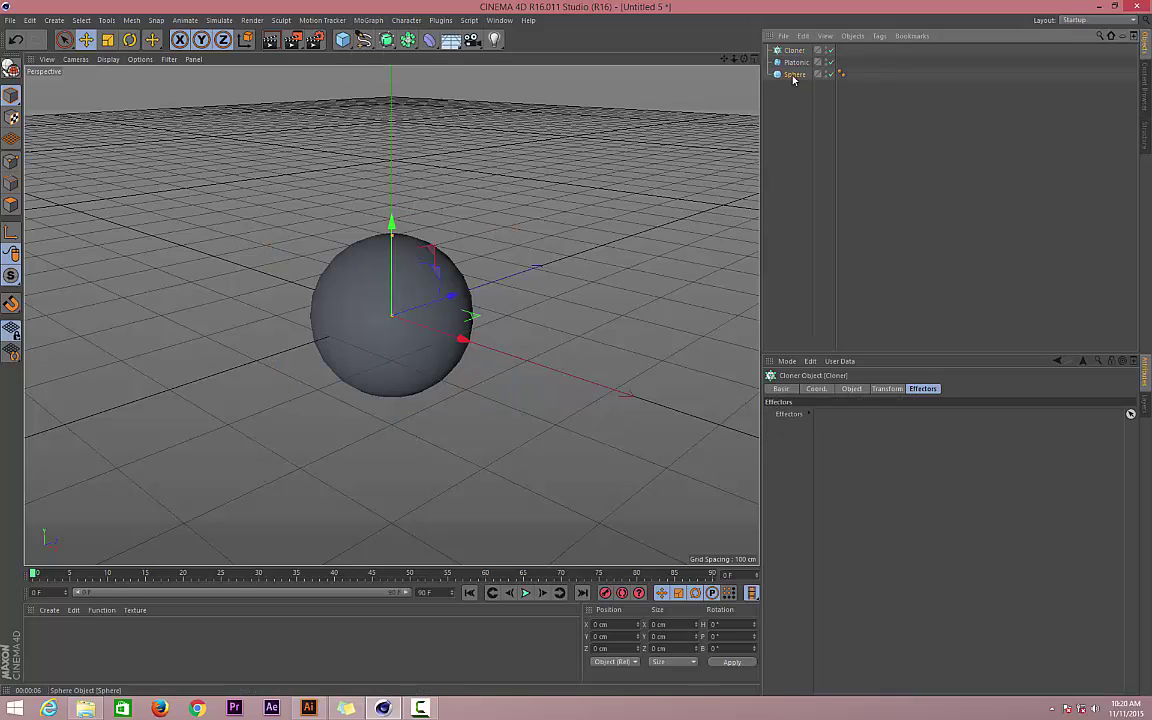
pyautogui.moveTo(795, 55); pyautogui.dragTo(795, 51)
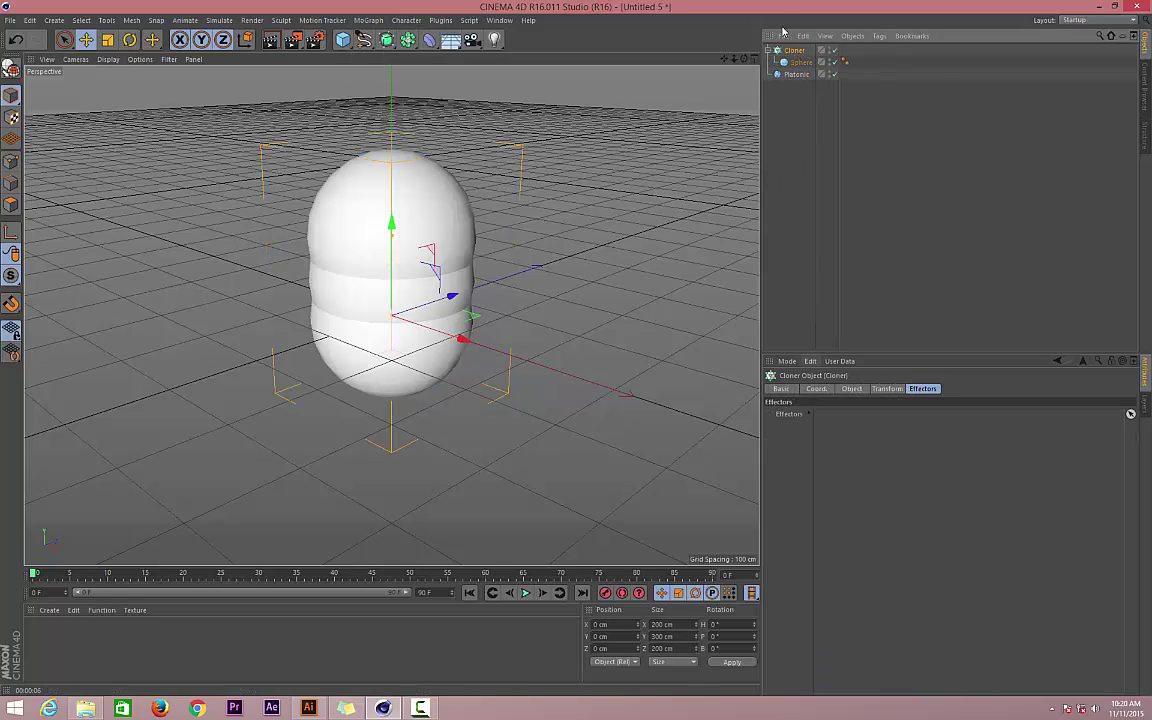
# Set the Cloner's mode to Object and assign the Platonic as the object the spheres are distributed on
pyautogui.click(826, 390)
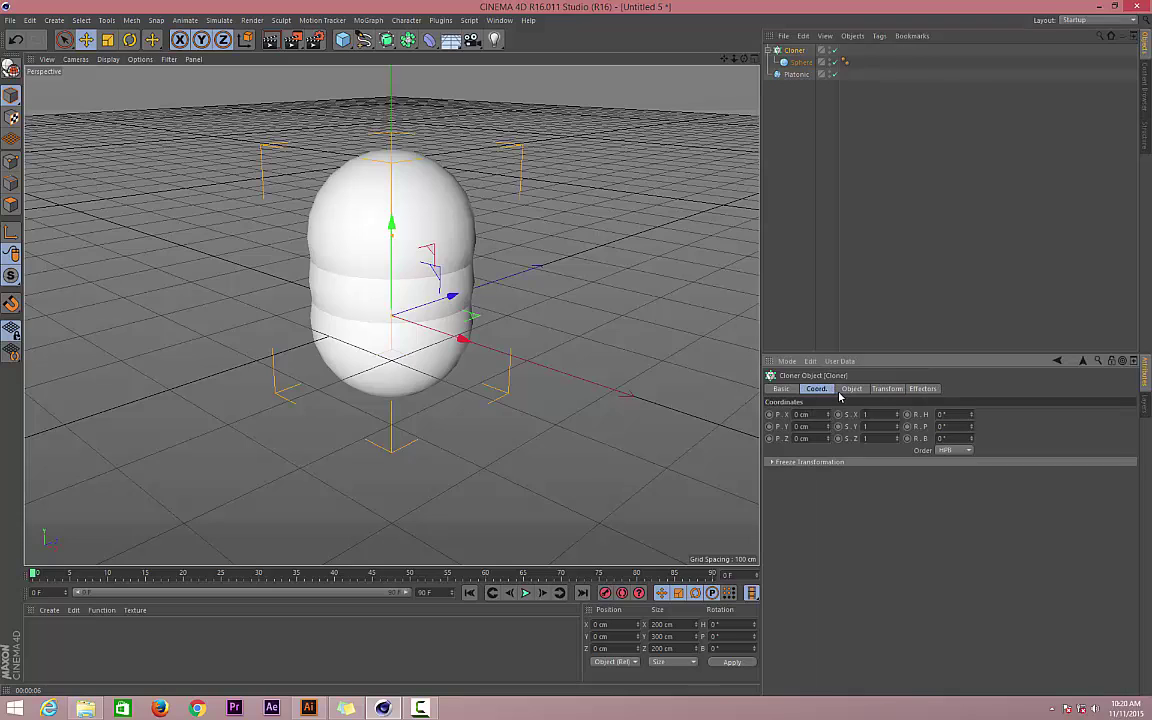
pyautogui.click(849, 390)
pyautogui.click(823, 414)
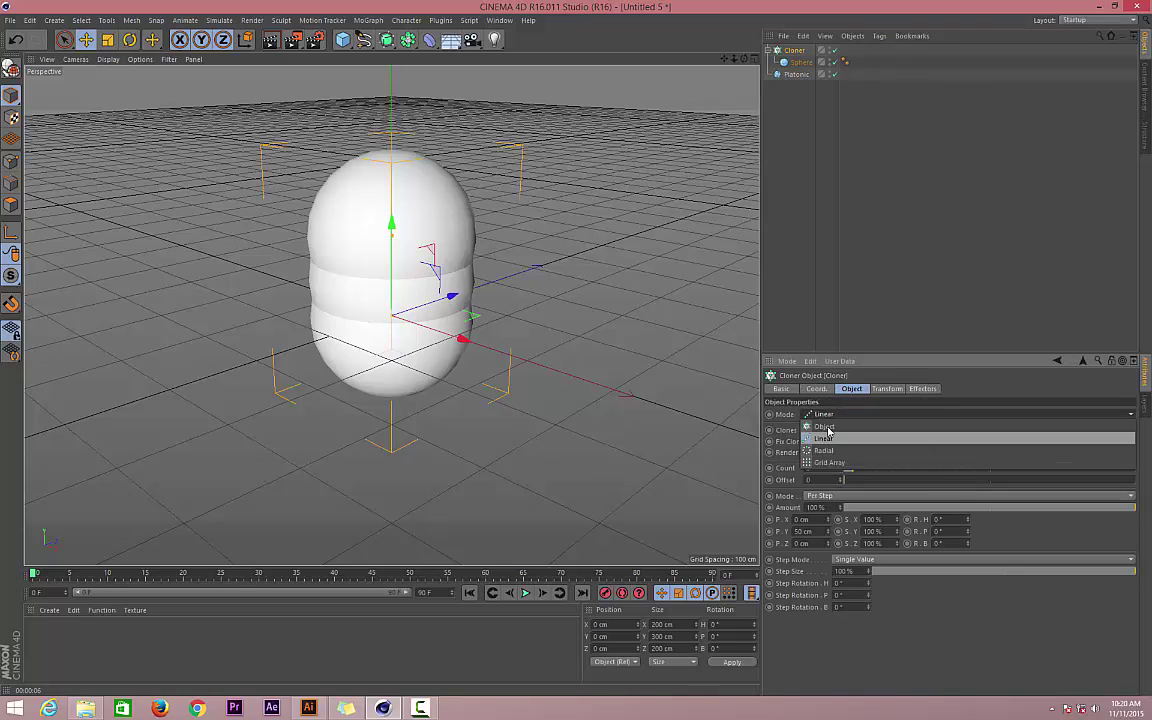
pyautogui.click(828, 427)
pyautogui.click(795, 74)
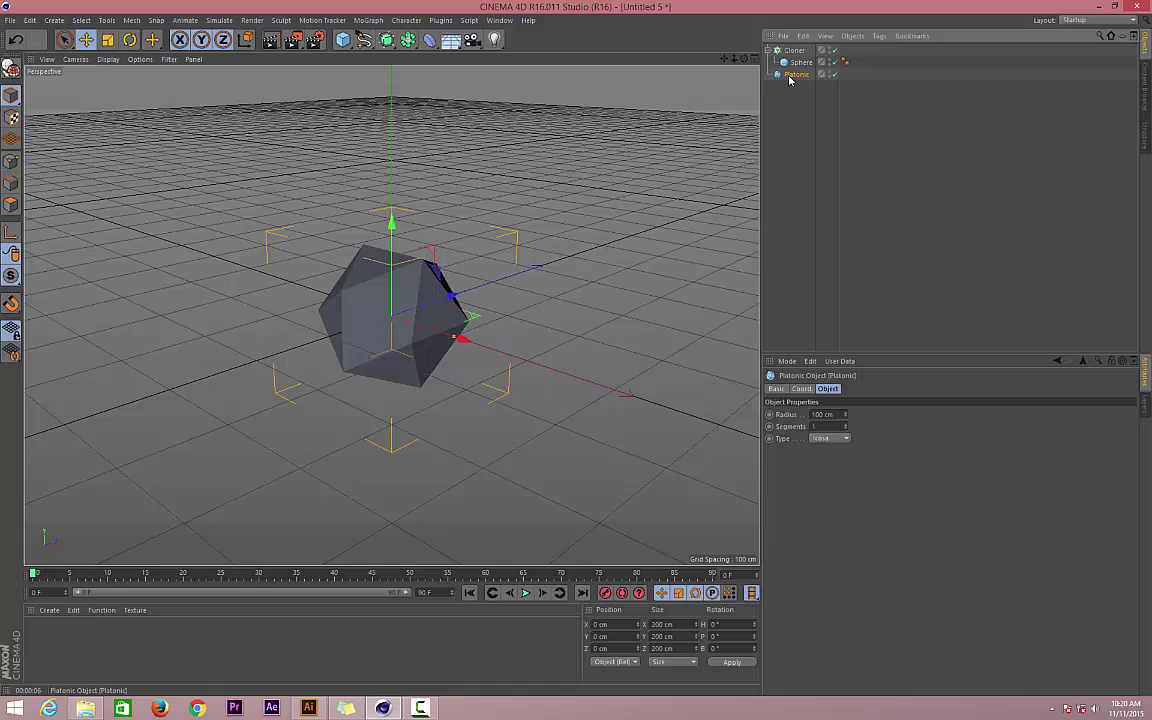
pyautogui.click(792, 78)
pyautogui.click(794, 50)
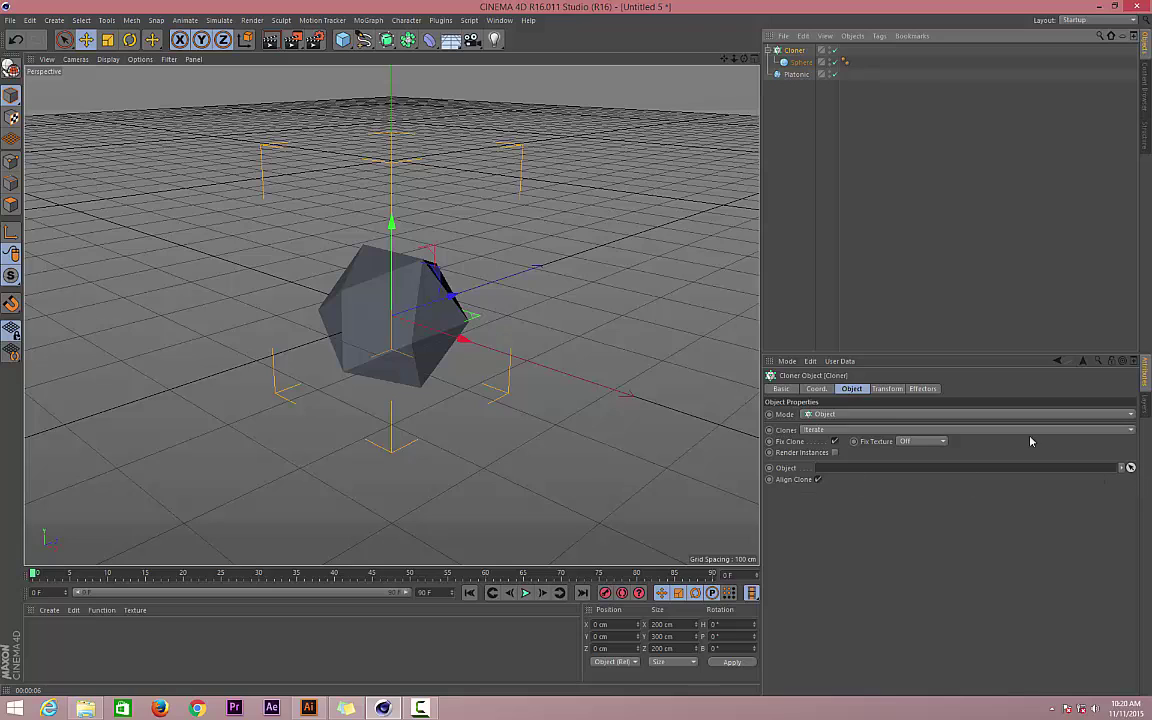
pyautogui.click(1131, 468)
pyautogui.click(790, 76)
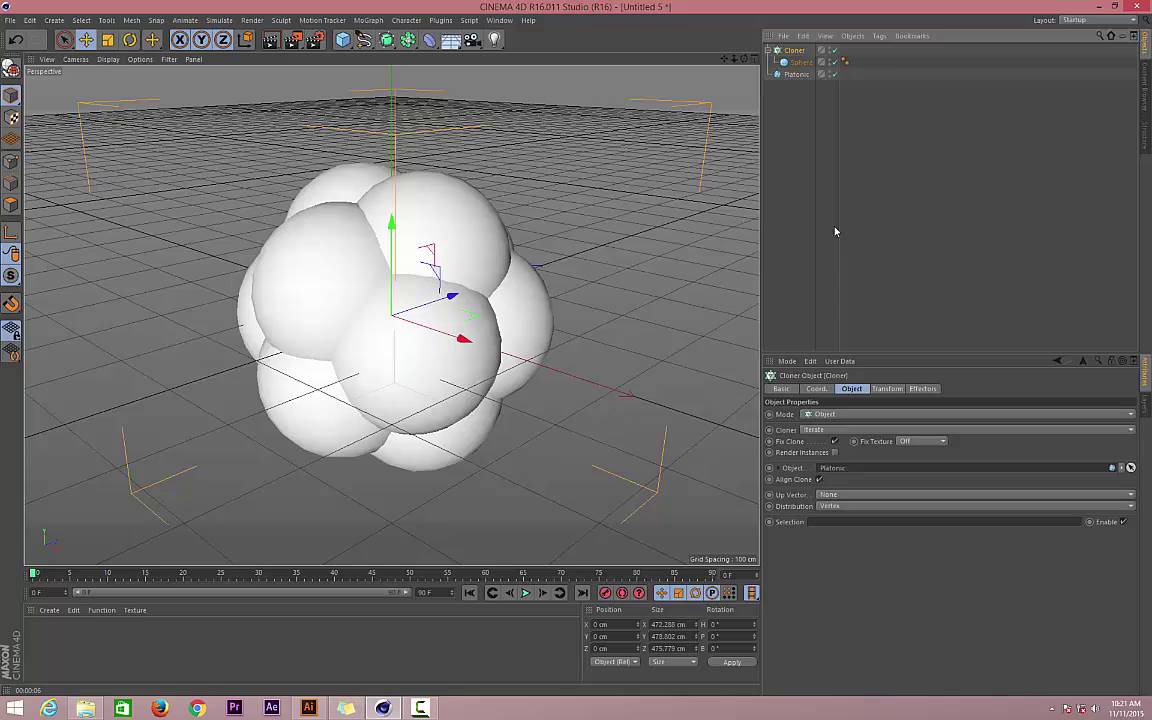
pyautogui.moveTo(742, 62); pyautogui.dragTo(733, 62)
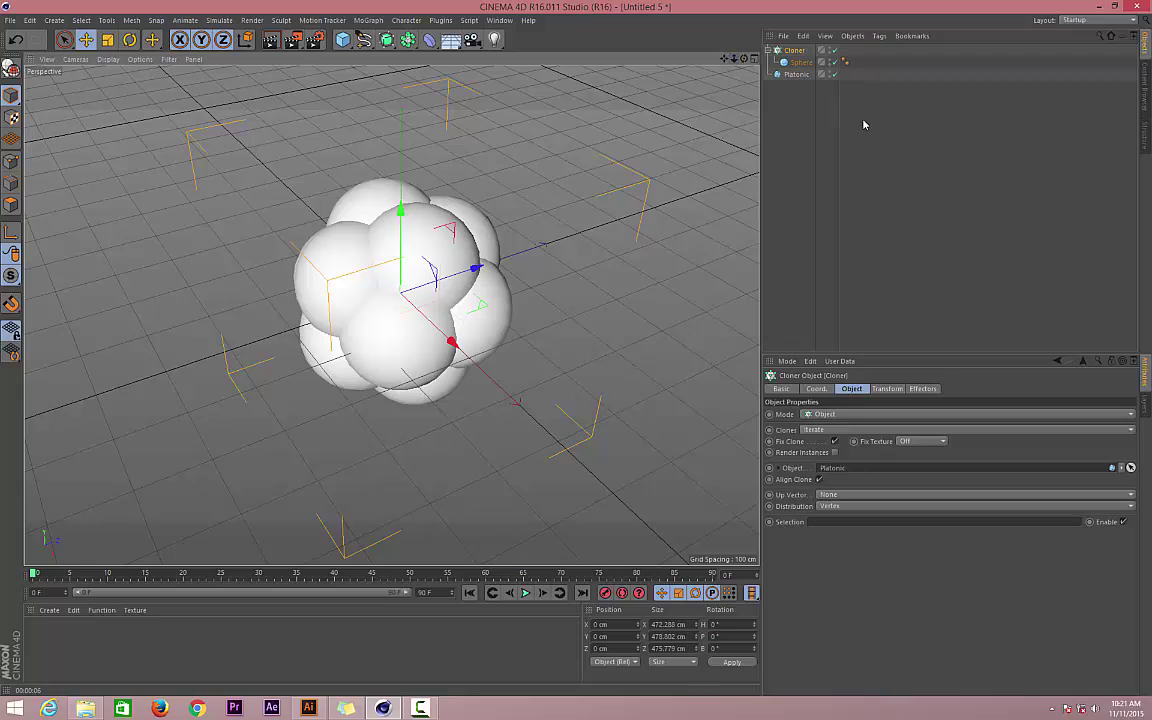
pyautogui.click(864, 124)
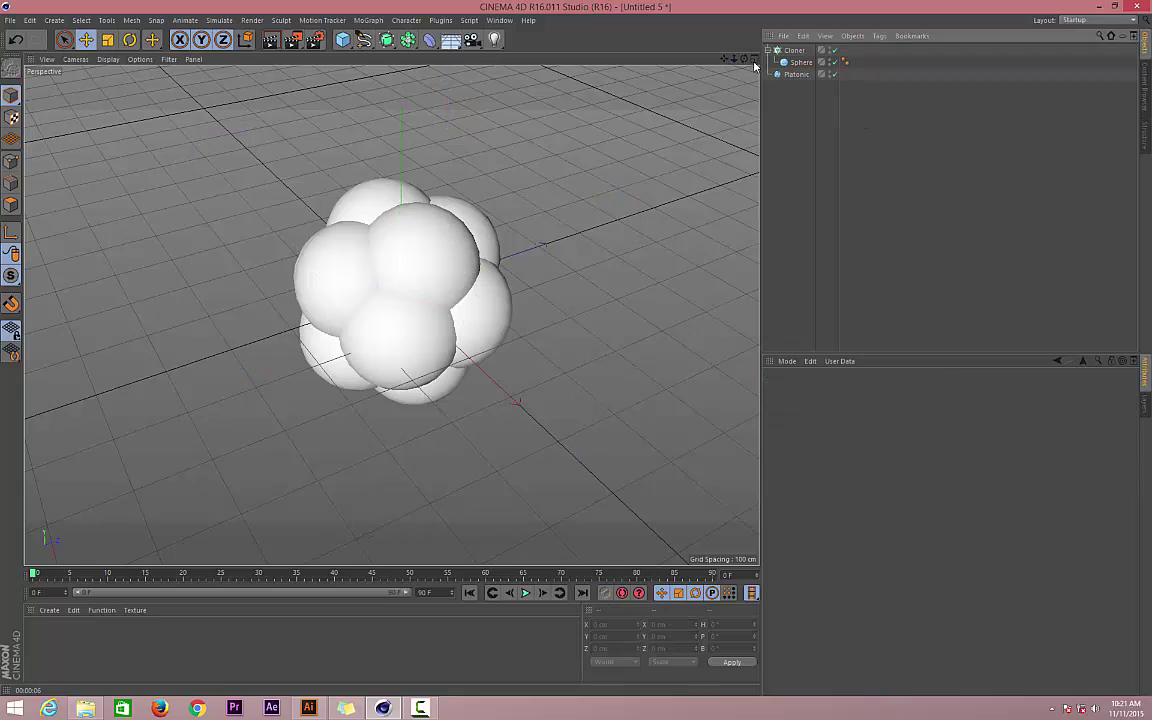
# Try a higher segment count on the Platonic and return it to 1 segment
pyautogui.click(794, 75)
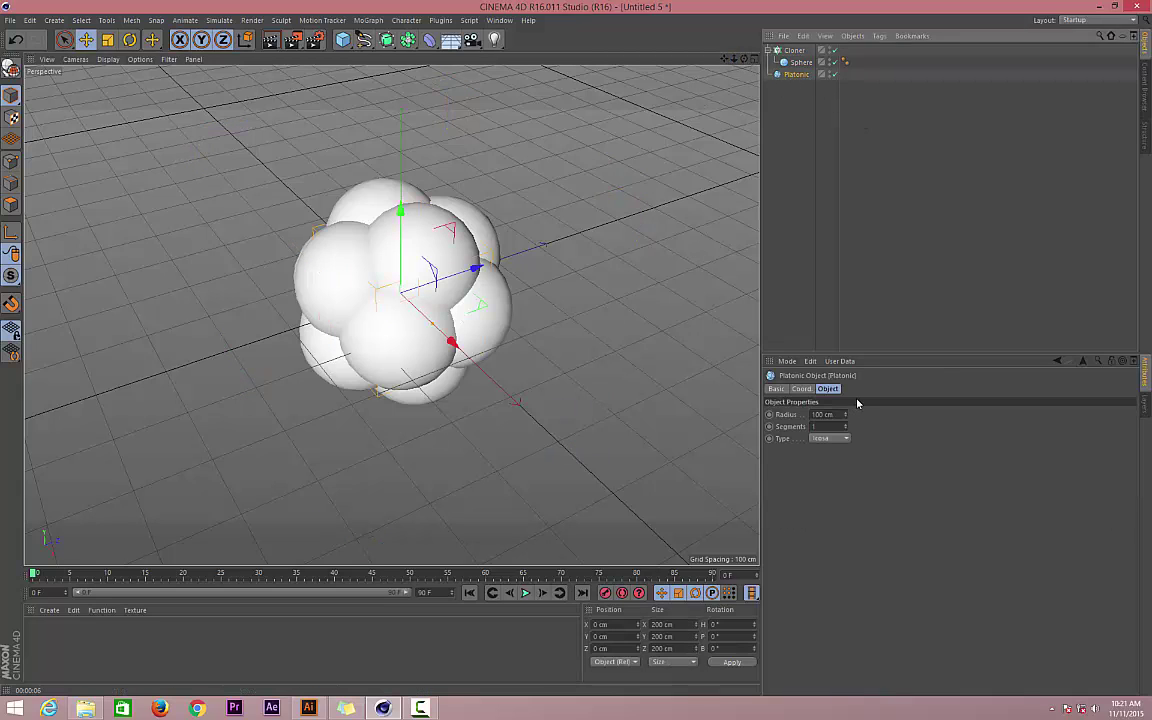
pyautogui.click(846, 424)
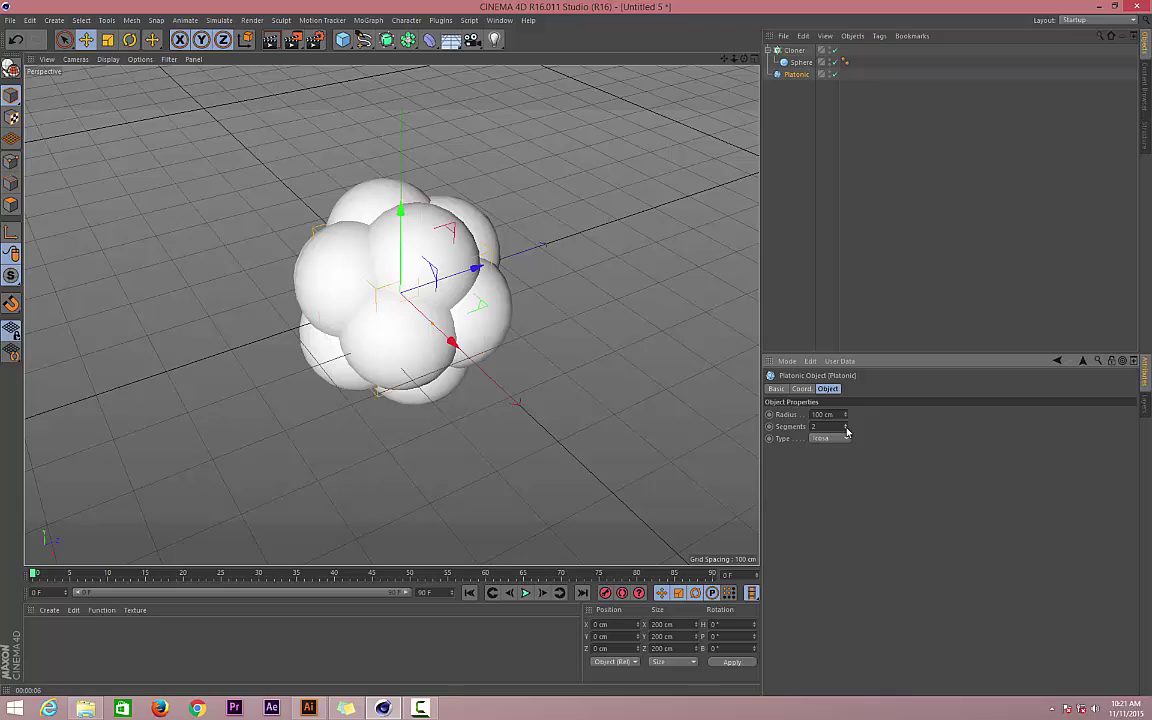
pyautogui.click(846, 426)
pyautogui.click(846, 430)
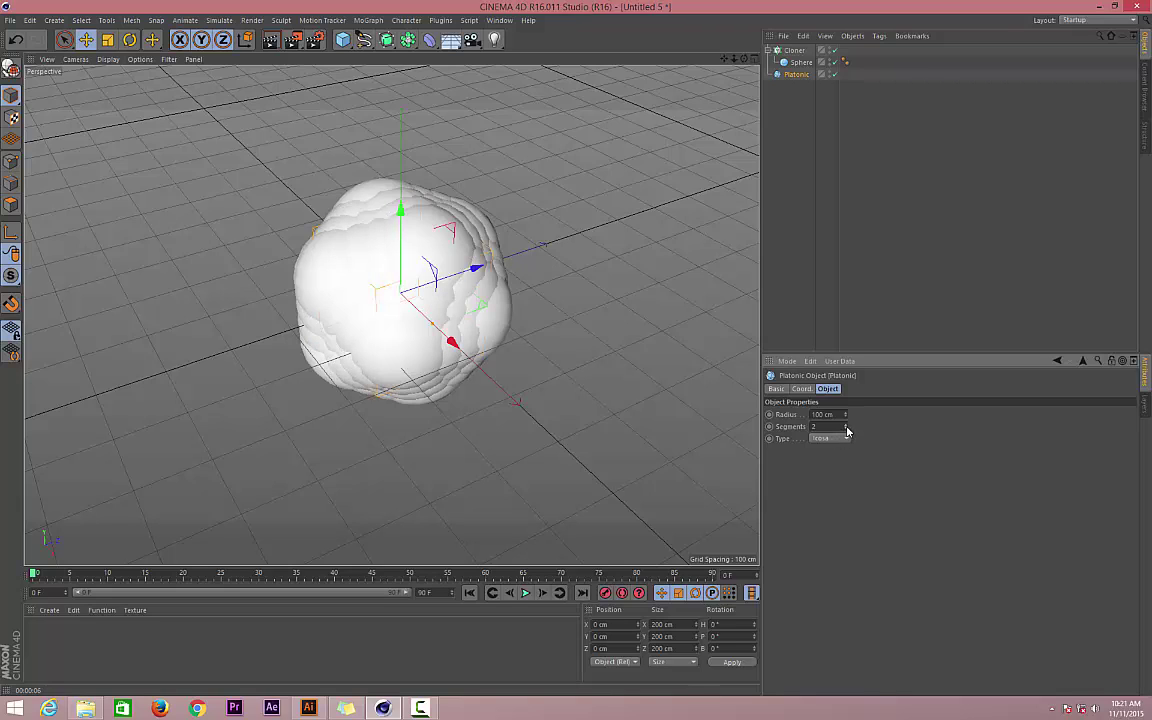
pyautogui.click(846, 430)
# Try the Hexa, Dodeca, Bucky and Tetra types on the Platonic and return it to Icosa
pyautogui.click(828, 438)
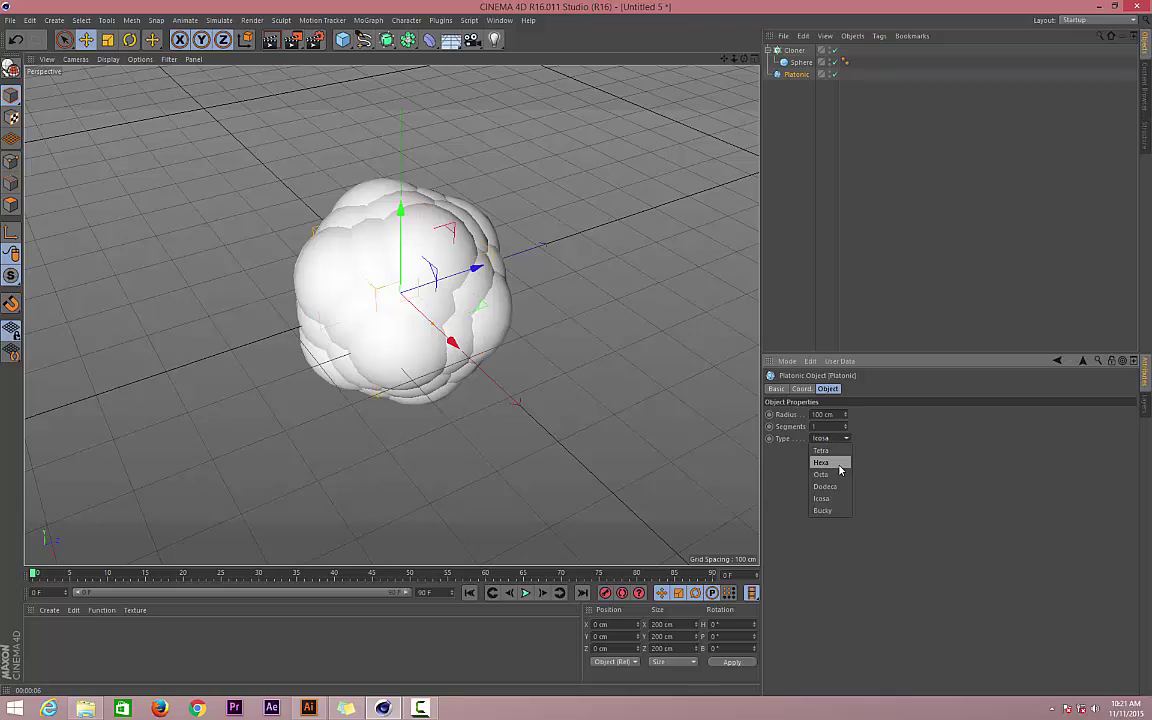
pyautogui.click(839, 470)
pyautogui.click(844, 439)
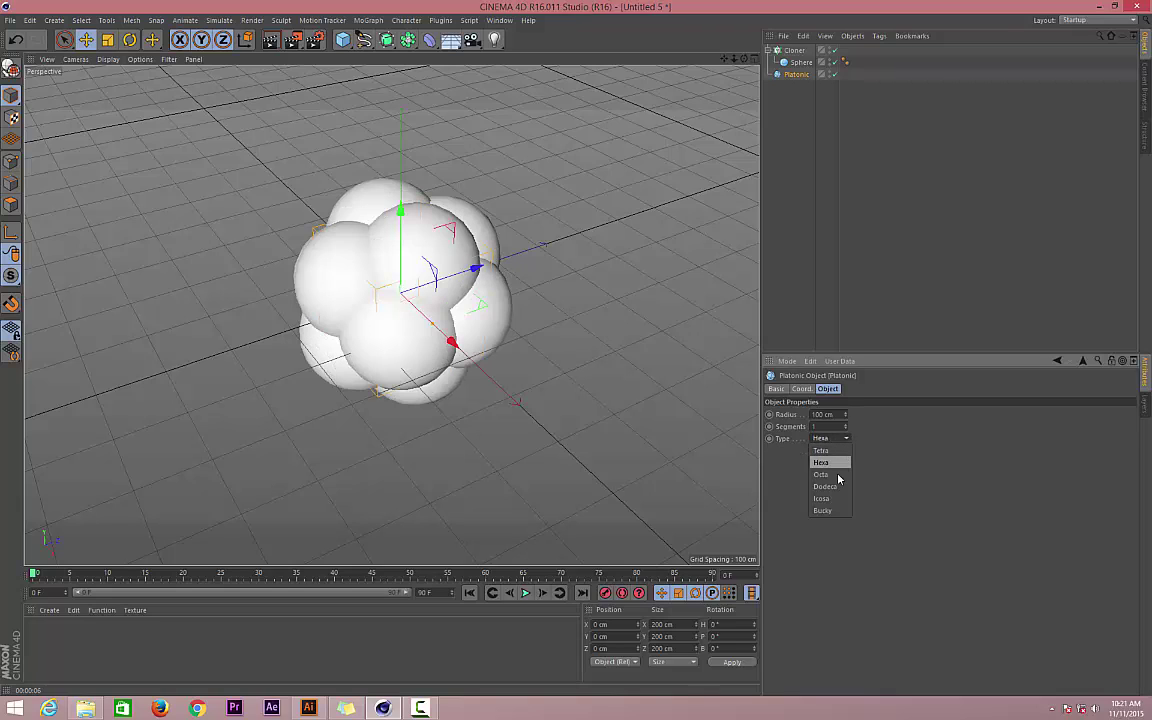
pyautogui.click(839, 486)
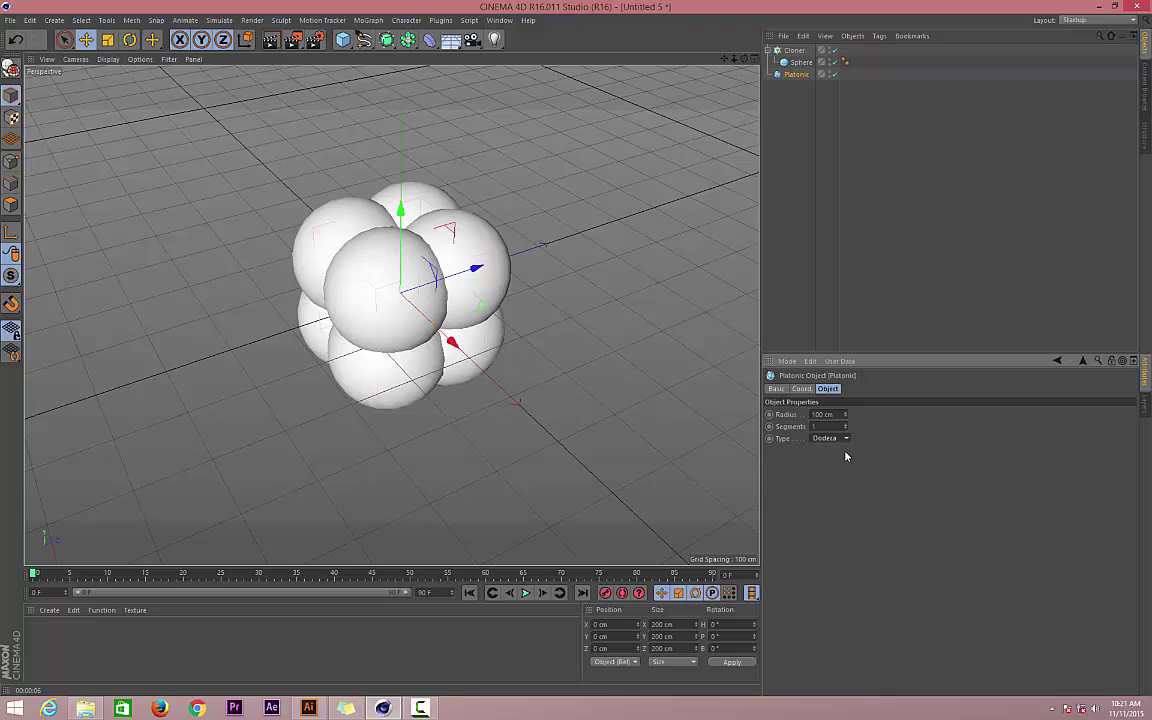
pyautogui.click(844, 438)
pyautogui.click(840, 510)
pyautogui.click(844, 439)
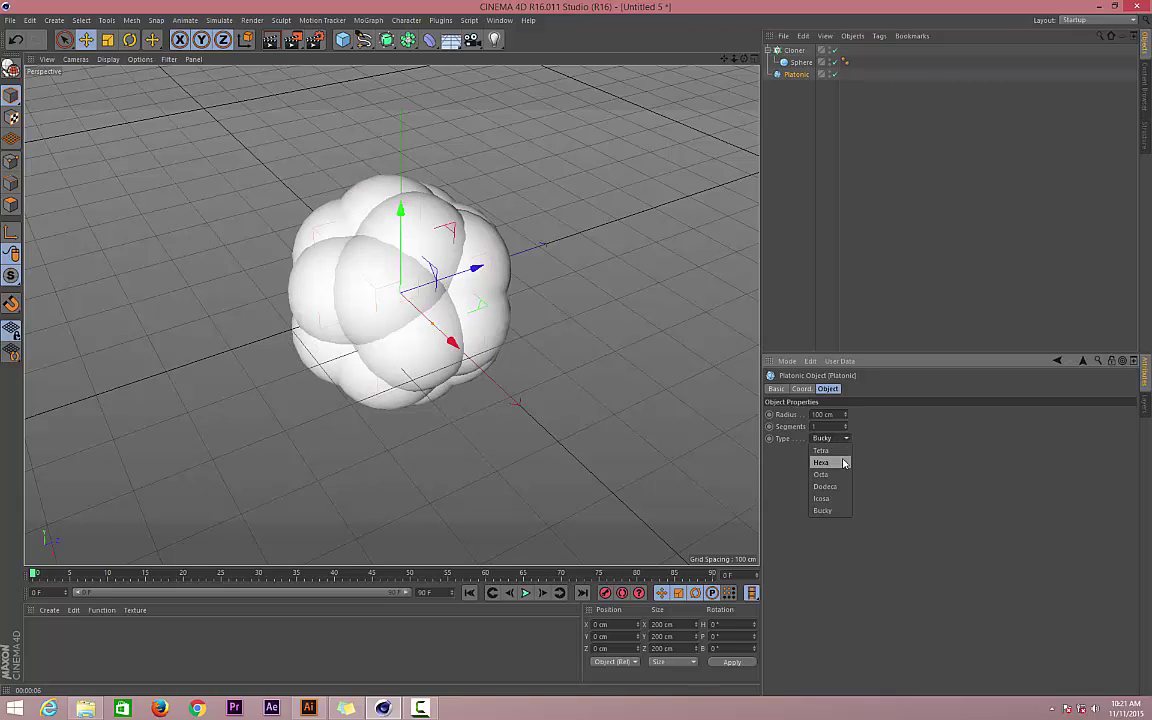
pyautogui.click(841, 451)
pyautogui.click(844, 439)
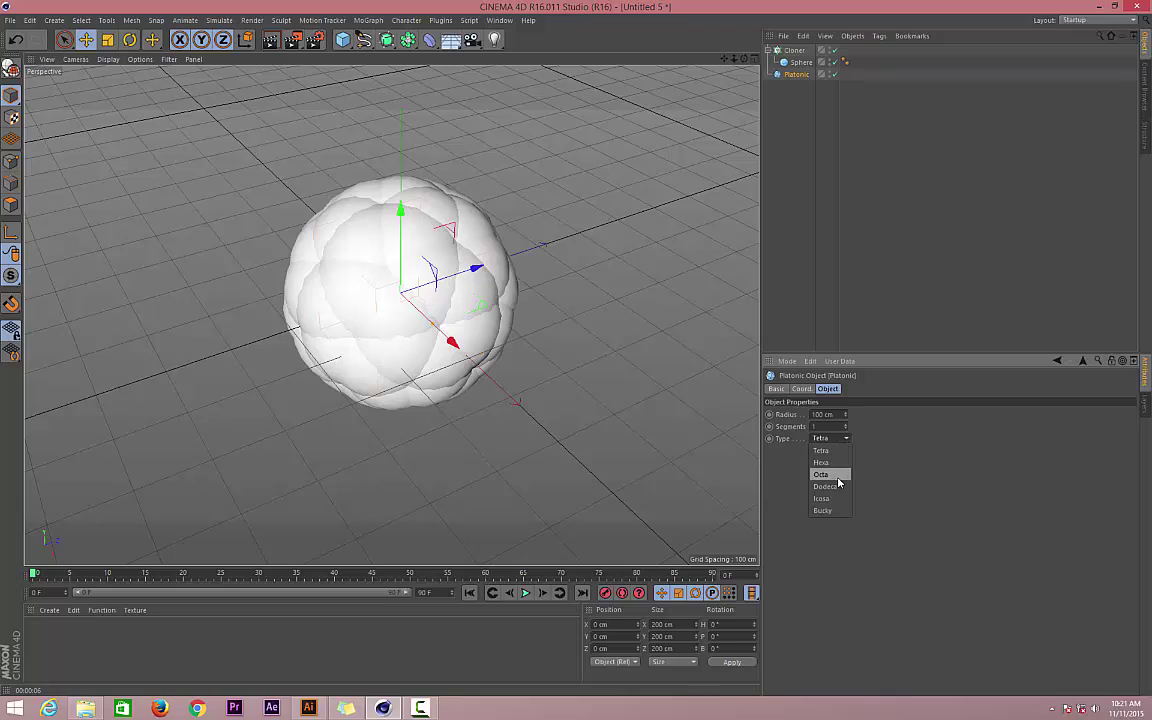
pyautogui.click(841, 497)
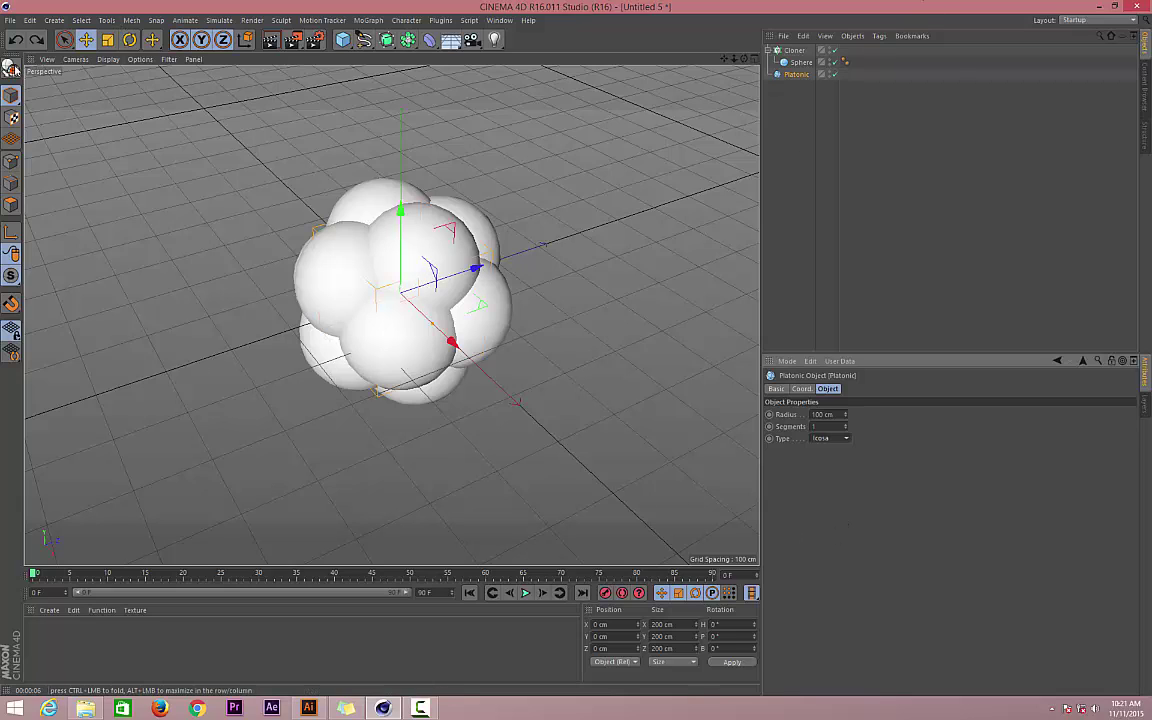
# Make the Platonic editable and scale it along the Y axis to a height of about 214 cm
pyautogui.click(12, 68)
pyautogui.click(107, 39)
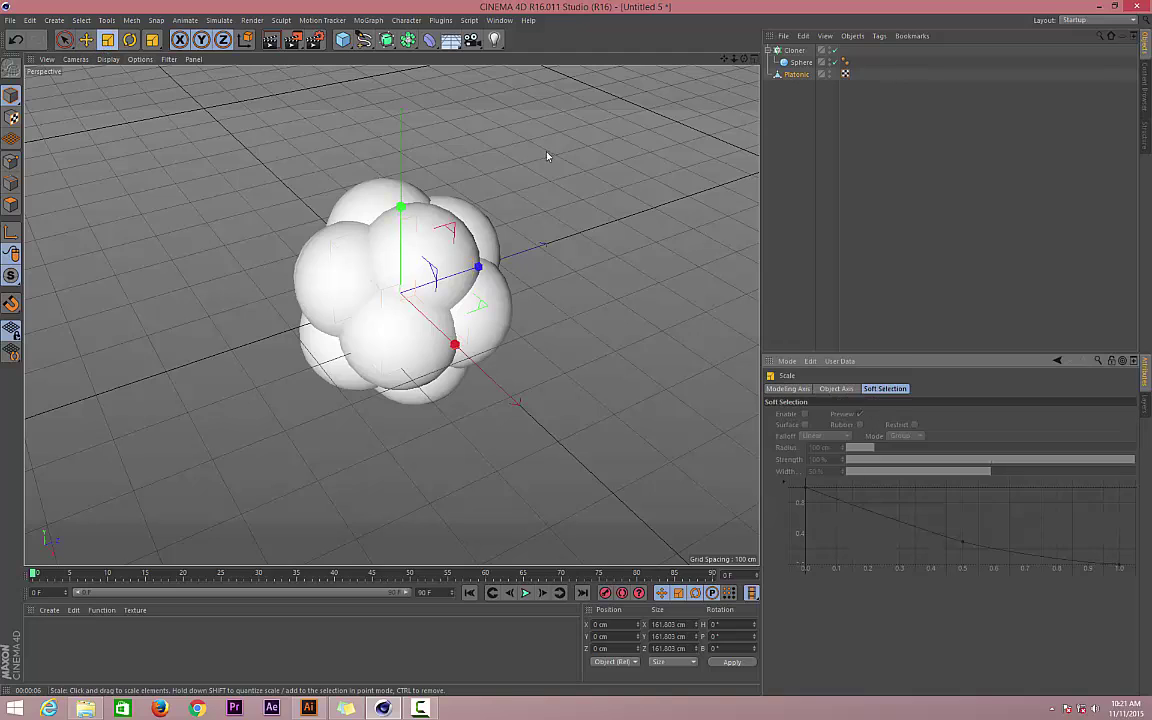
pyautogui.moveTo(403, 206); pyautogui.dragTo(400, 176)
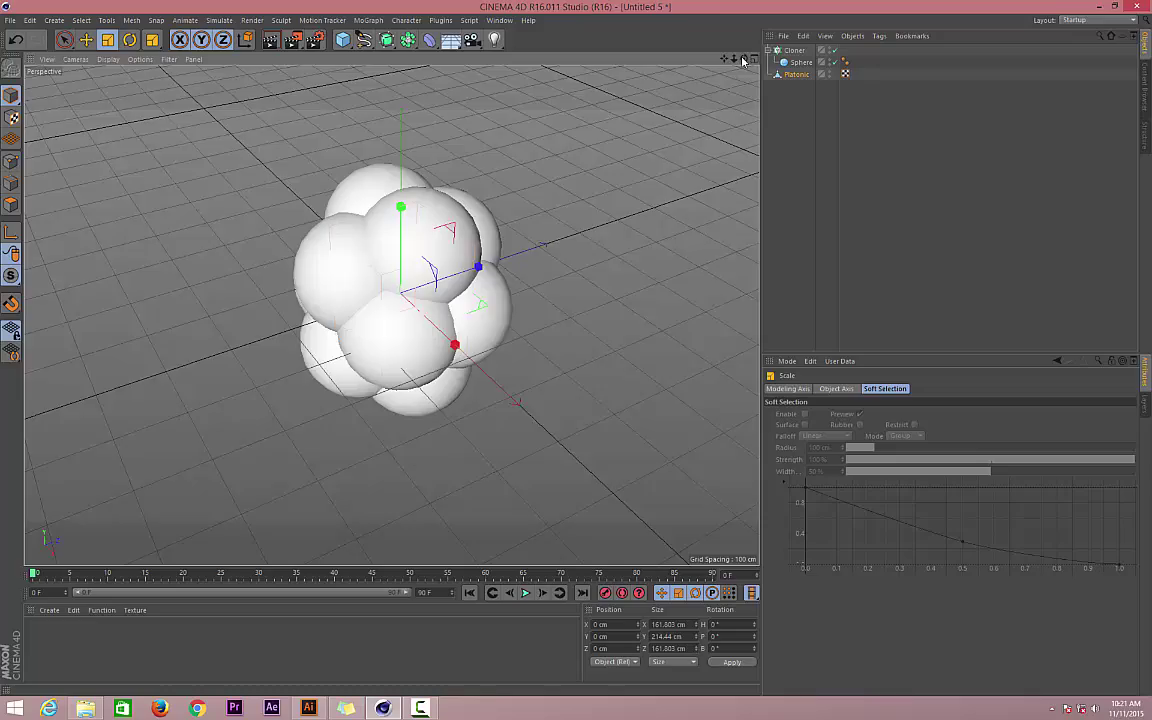
# Add a light and move it up and away from the sphere cluster to about Y 479 cm, Z -534 cm
pyautogui.moveTo(743, 60); pyautogui.dragTo(705, 83)
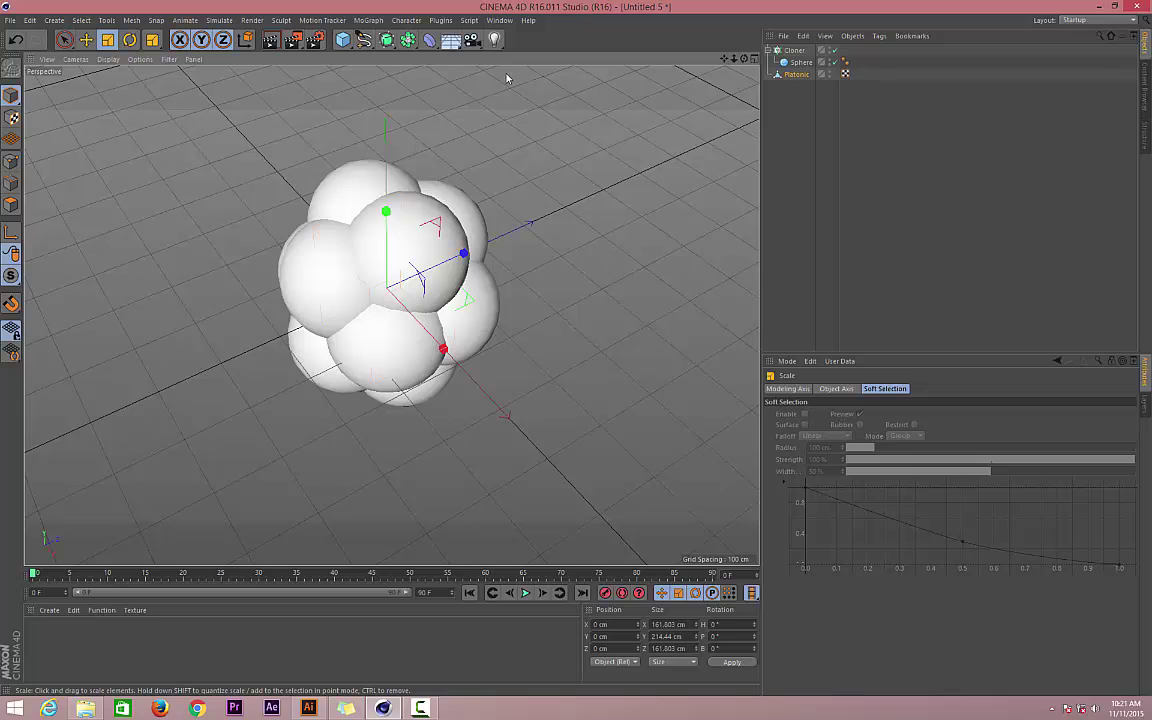
pyautogui.click(494, 39)
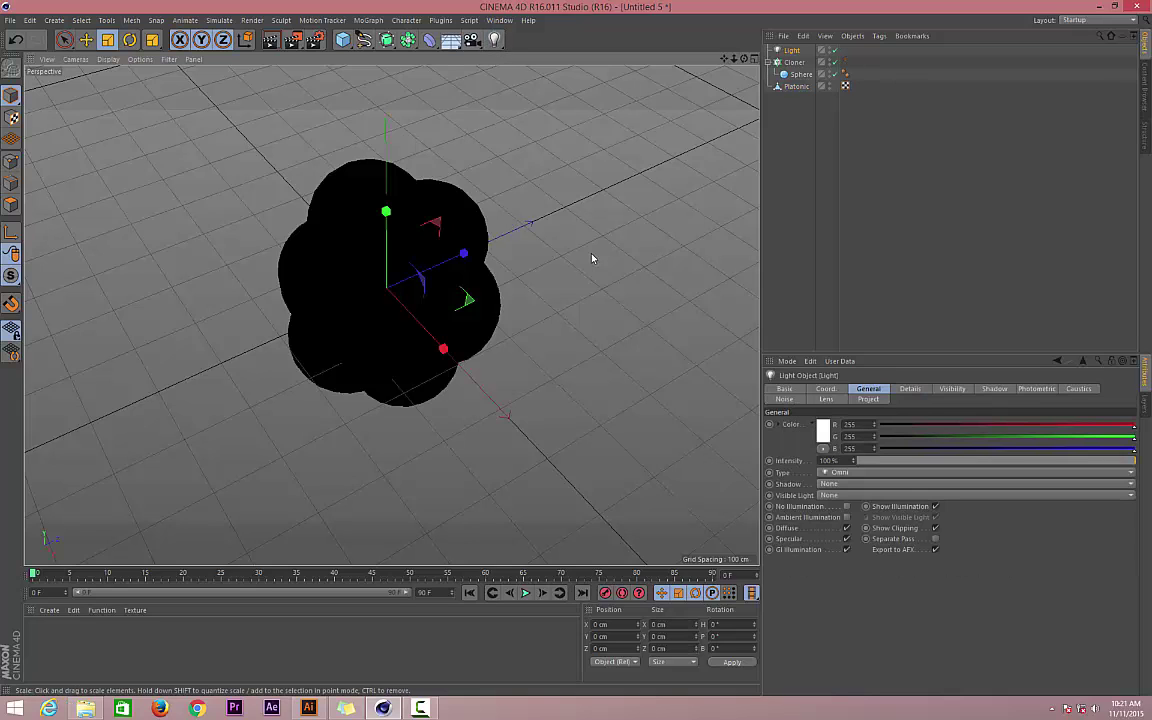
pyautogui.press('e')
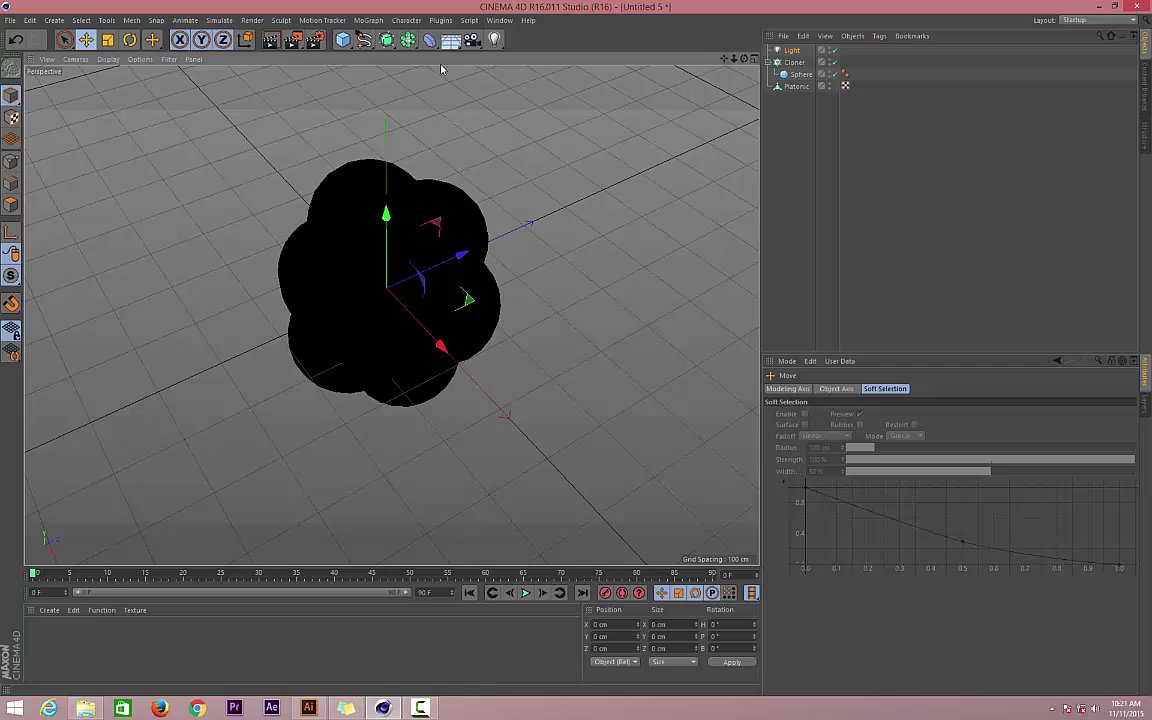
pyautogui.moveTo(735, 62); pyautogui.dragTo(390, 137)
pyautogui.moveTo(474, 197); pyautogui.dragTo(352, 250)
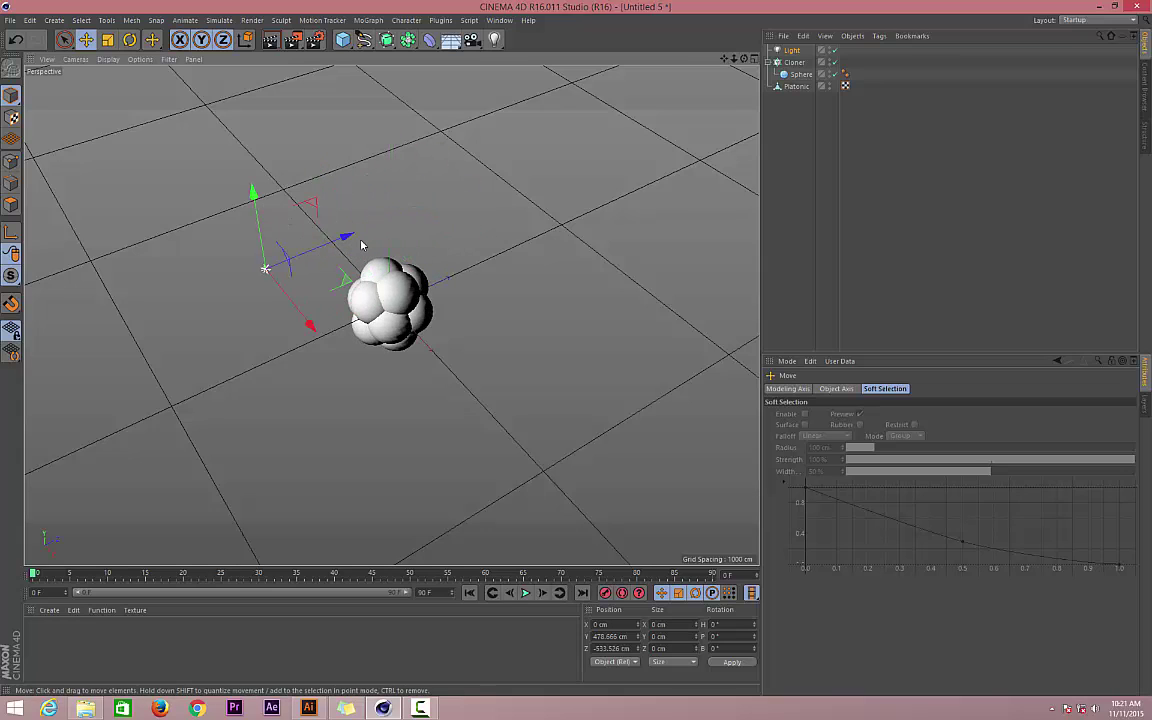
# Set the light's shadow type to Shadow Maps (Soft), keeping the Omni light type
pyautogui.click(816, 75)
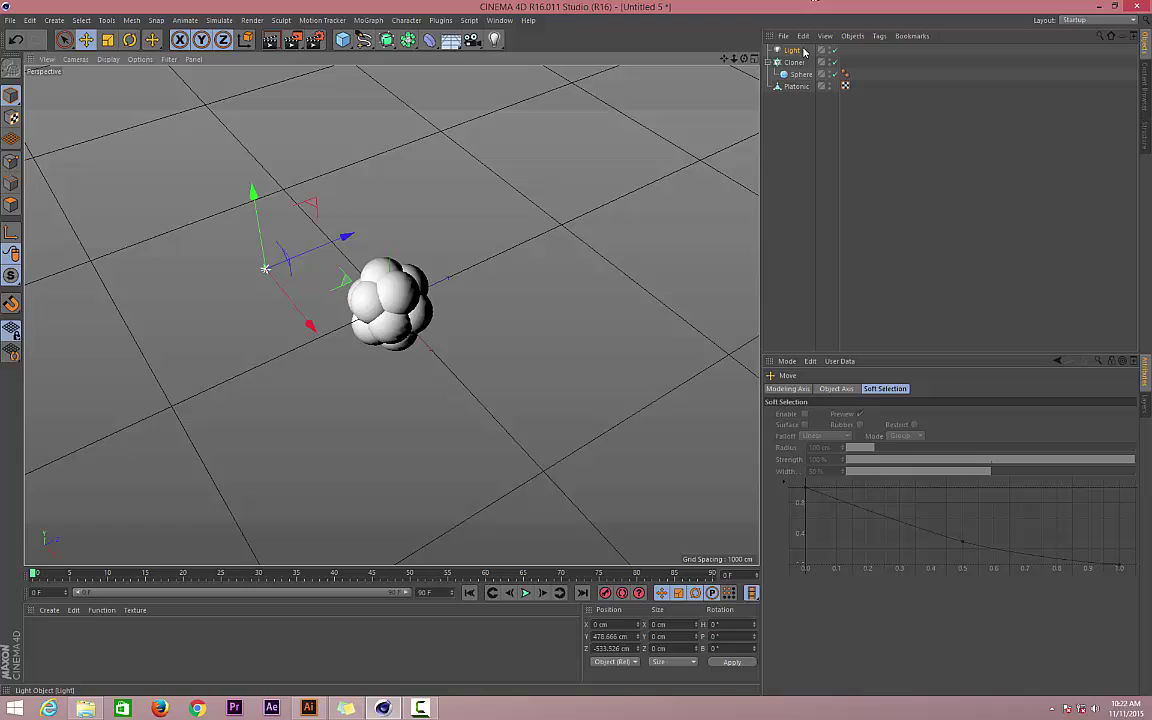
pyautogui.click(793, 50)
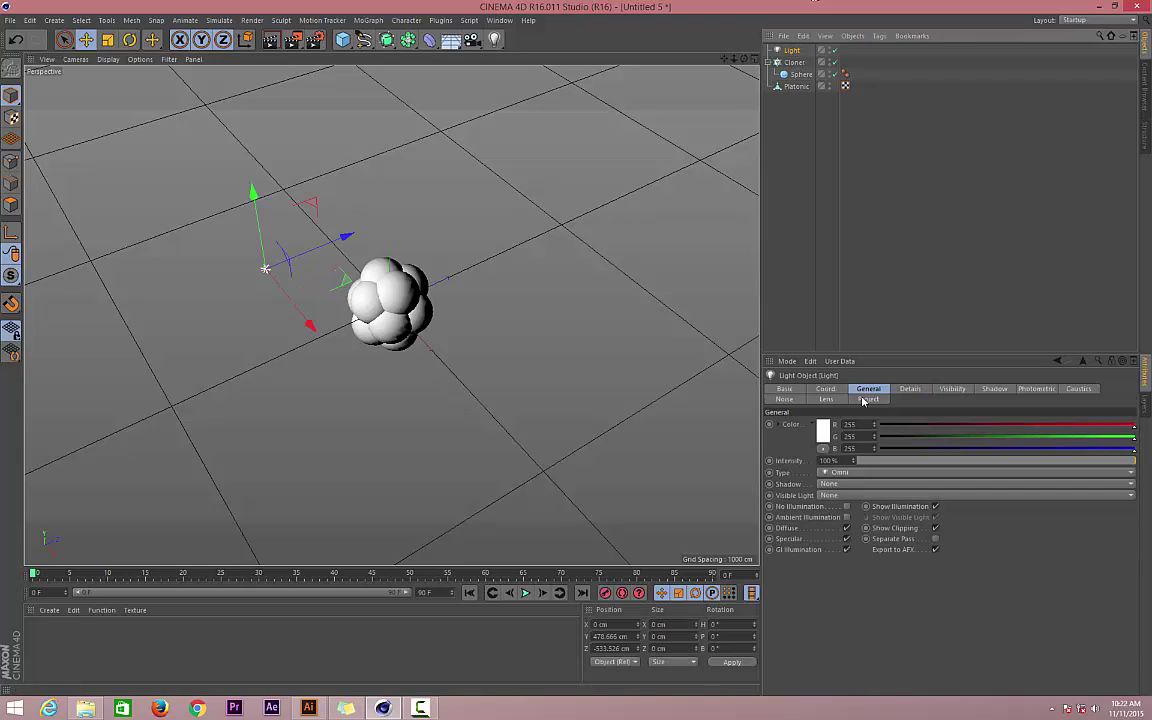
pyautogui.click(862, 472)
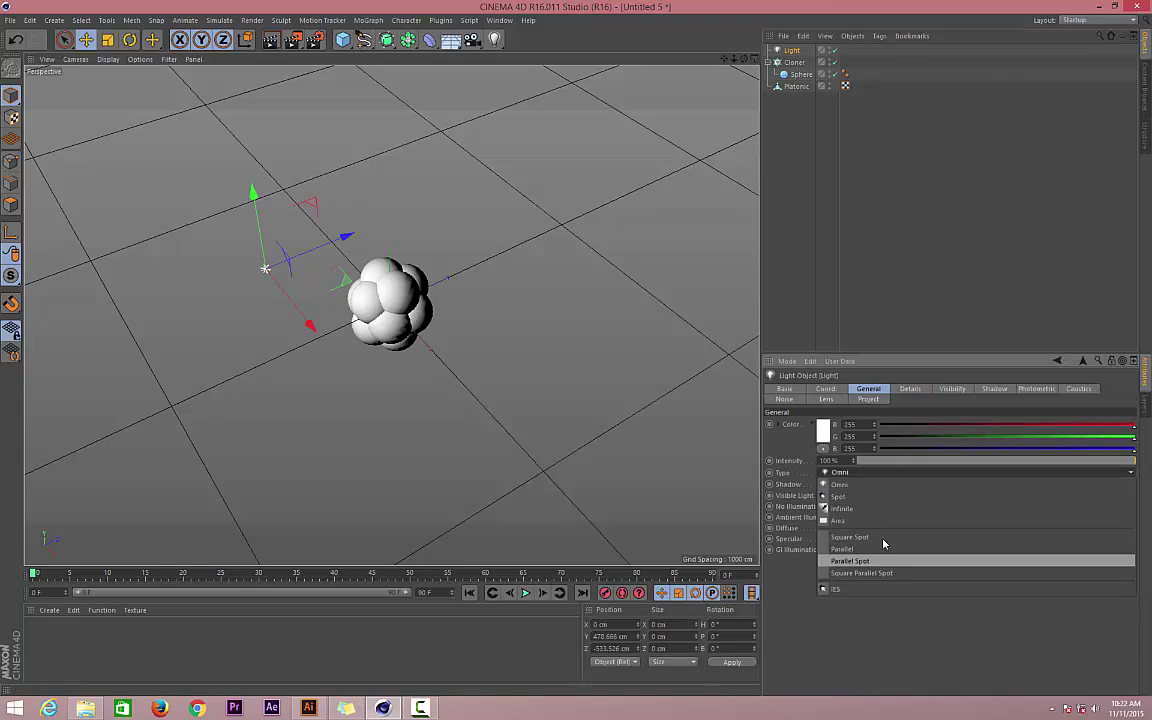
pyautogui.click(889, 344)
pyautogui.click(858, 484)
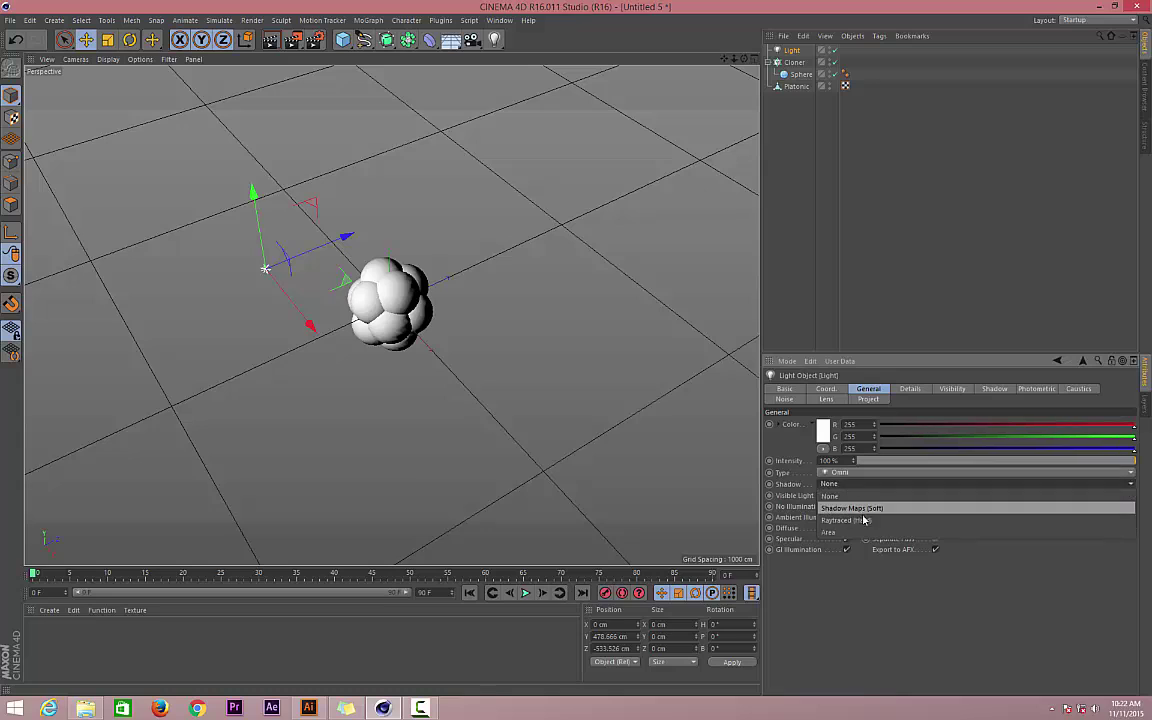
pyautogui.click(852, 508)
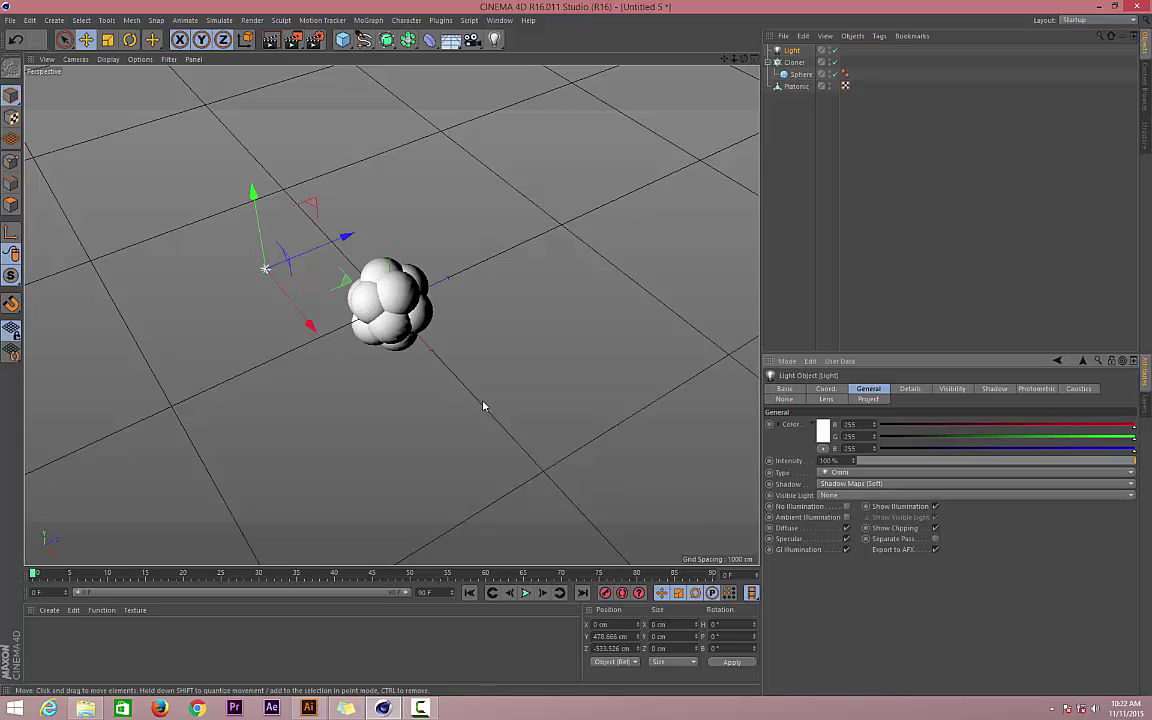
# Add a Floor object beneath the sphere cluster and raise it by about 10 cm
pyautogui.click(342, 40)
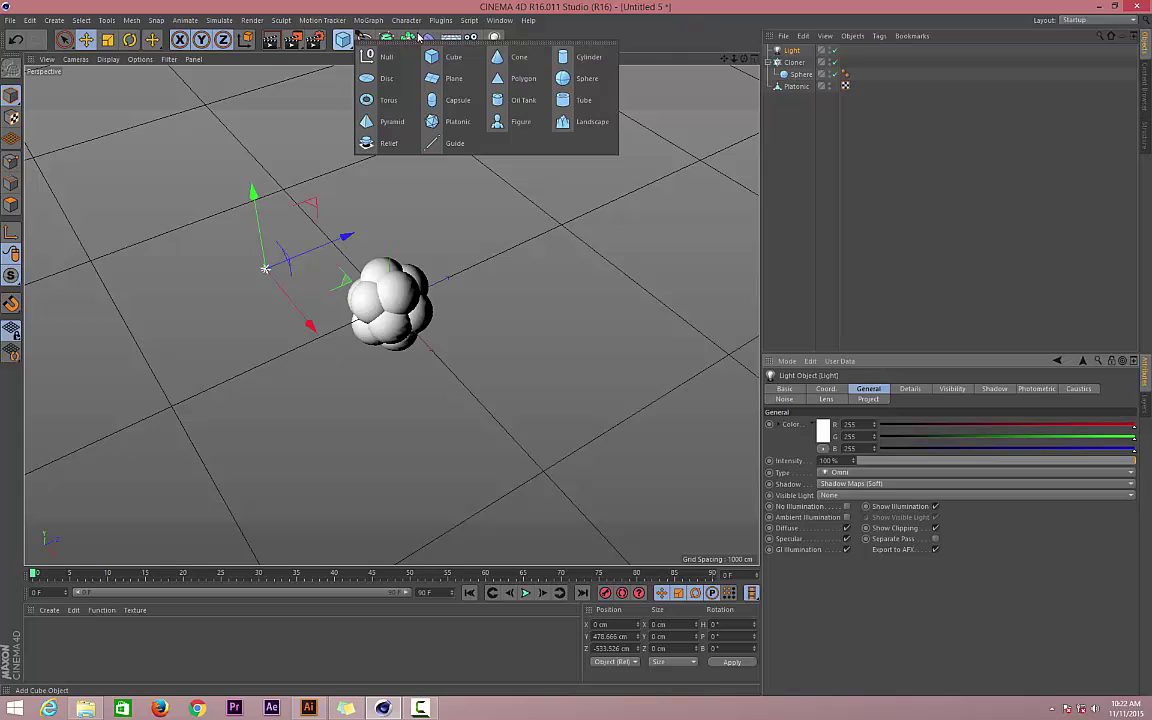
pyautogui.click(408, 40)
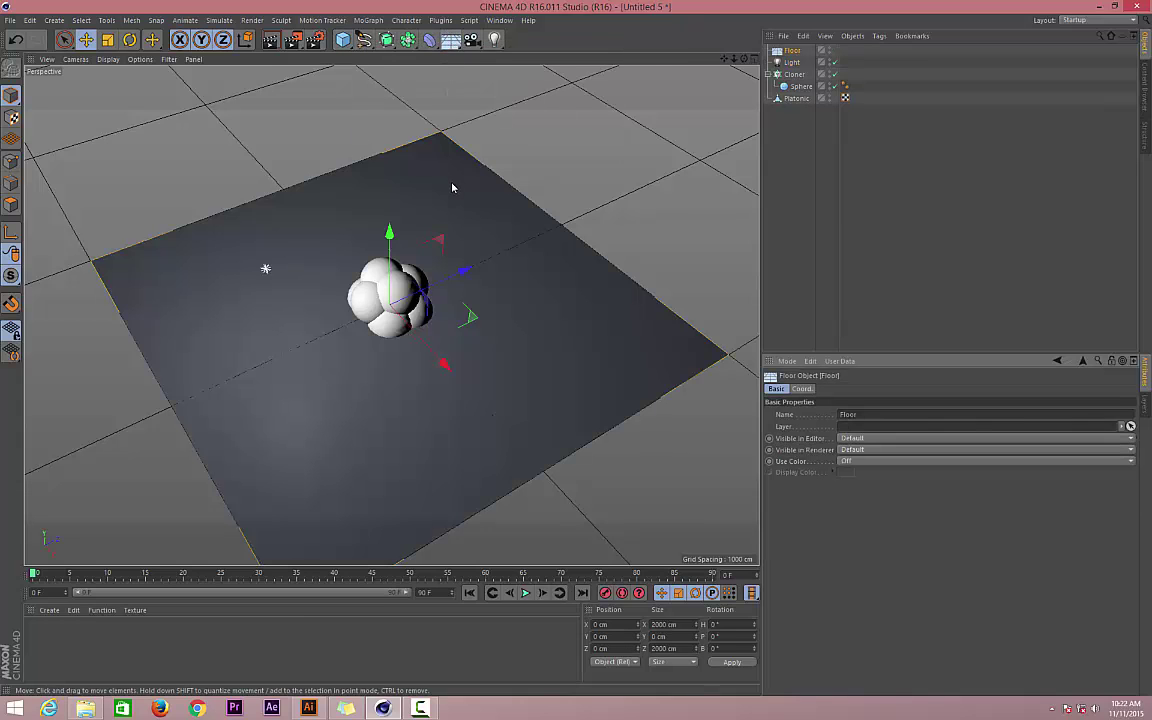
pyautogui.moveTo(393, 237)
pyautogui.mouseDown()
pyautogui.moveTo(393, 196)
pyautogui.moveTo(390, 236)
pyautogui.mouseUp()
pyautogui.click(869, 193)
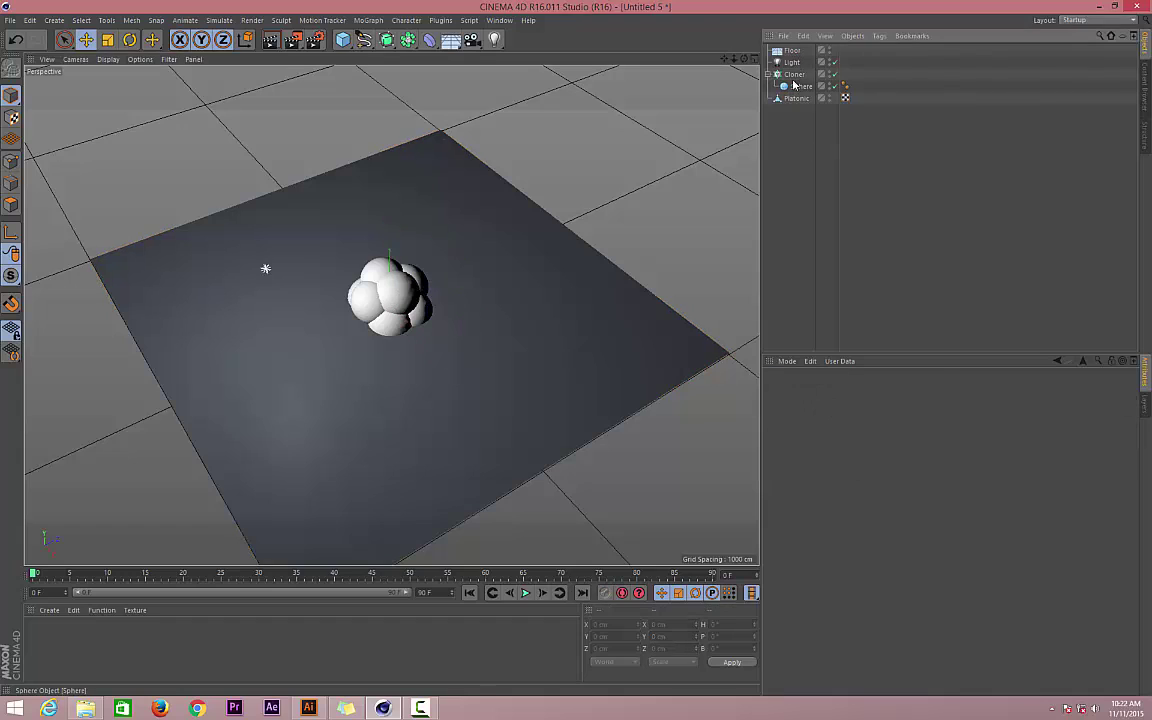
# Try raising the Cloner, and move the Platonic up along Y so the sphere cluster sits above the floor
pyautogui.click(794, 75)
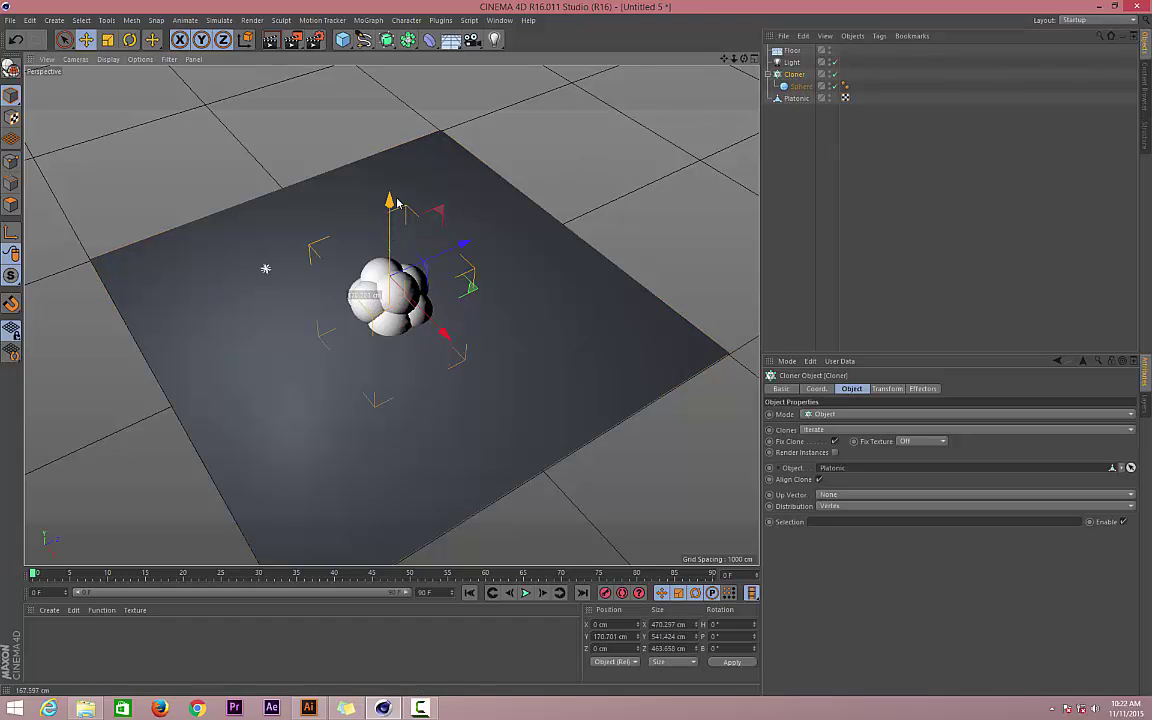
pyautogui.click(888, 205)
pyautogui.click(800, 98)
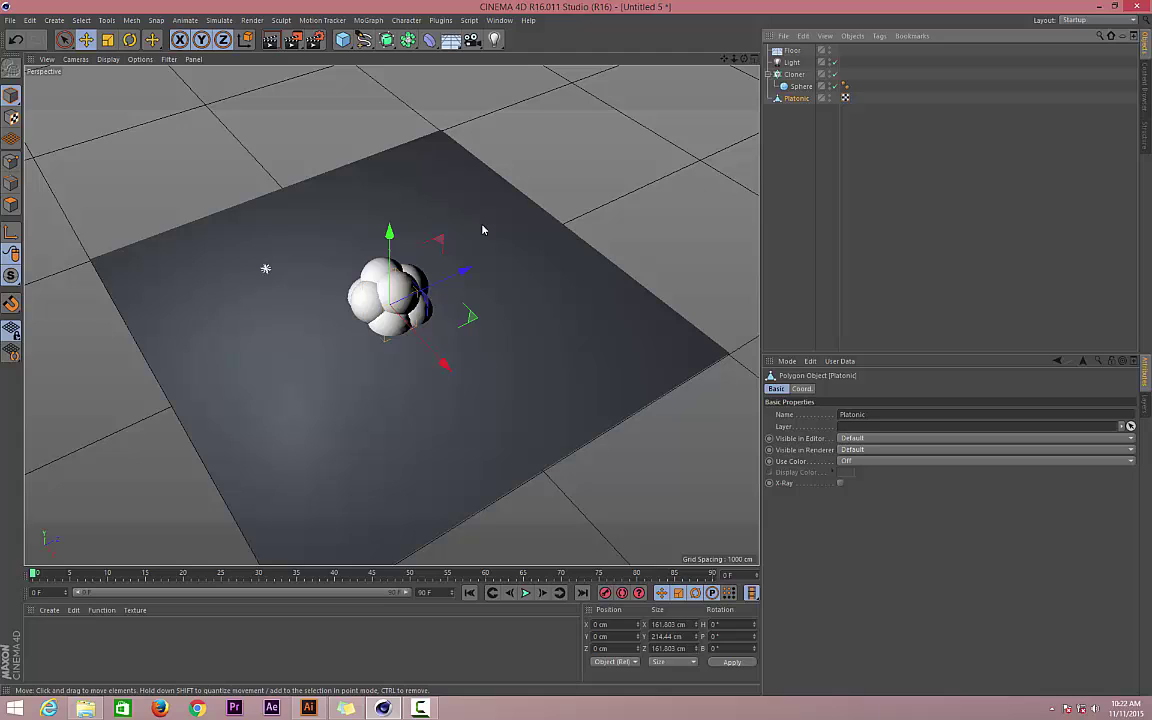
pyautogui.moveTo(399, 234); pyautogui.dragTo(399, 180)
# Move the light higher and farther from the berry to about Y 713 cm, Z -628 cm
pyautogui.click(265, 269)
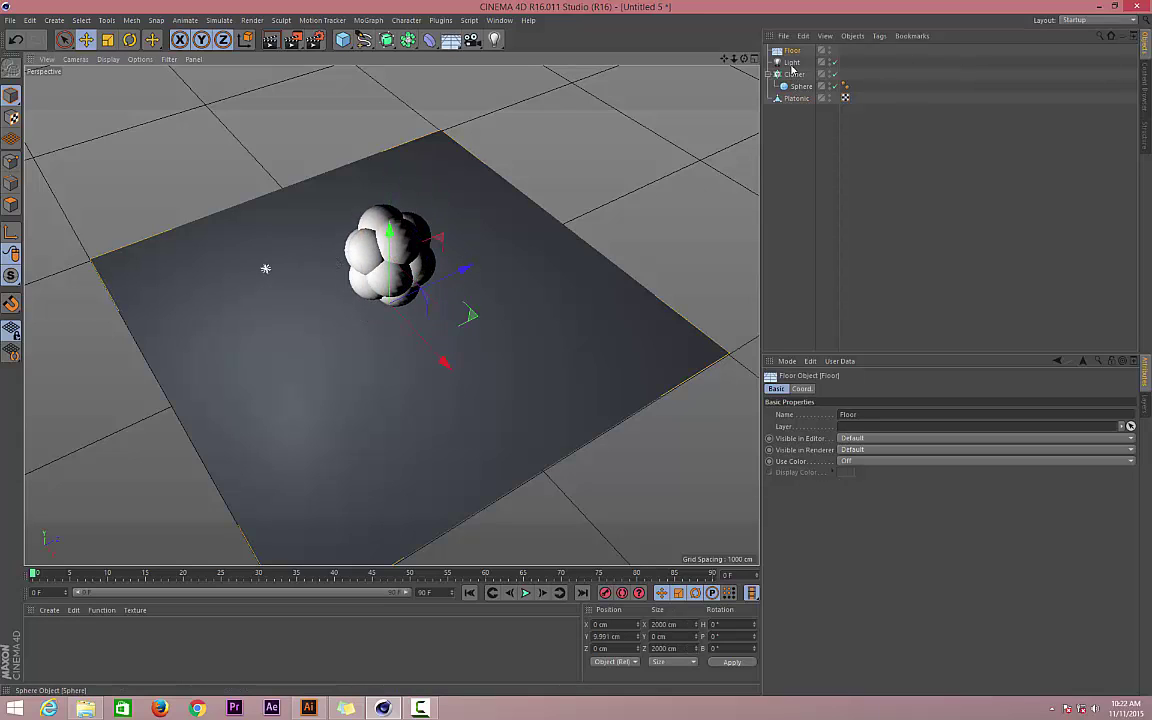
pyautogui.click(791, 62)
pyautogui.moveTo(252, 186); pyautogui.dragTo(242, 116)
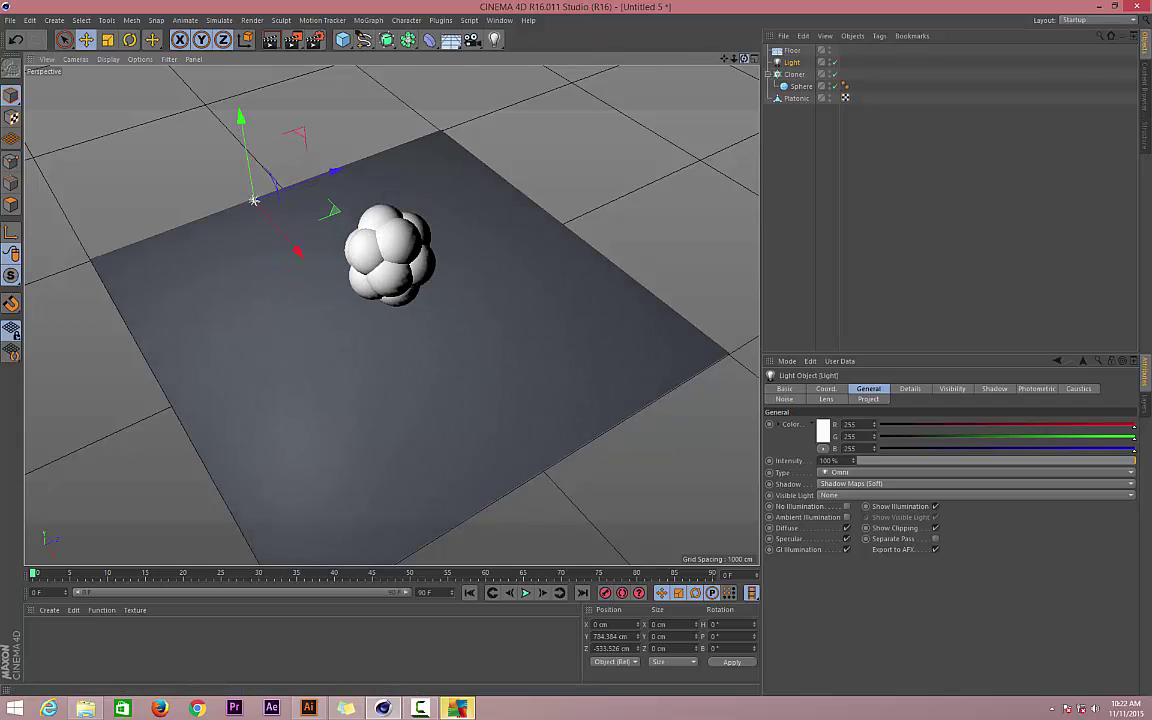
pyautogui.moveTo(744, 58); pyautogui.dragTo(704, 22)
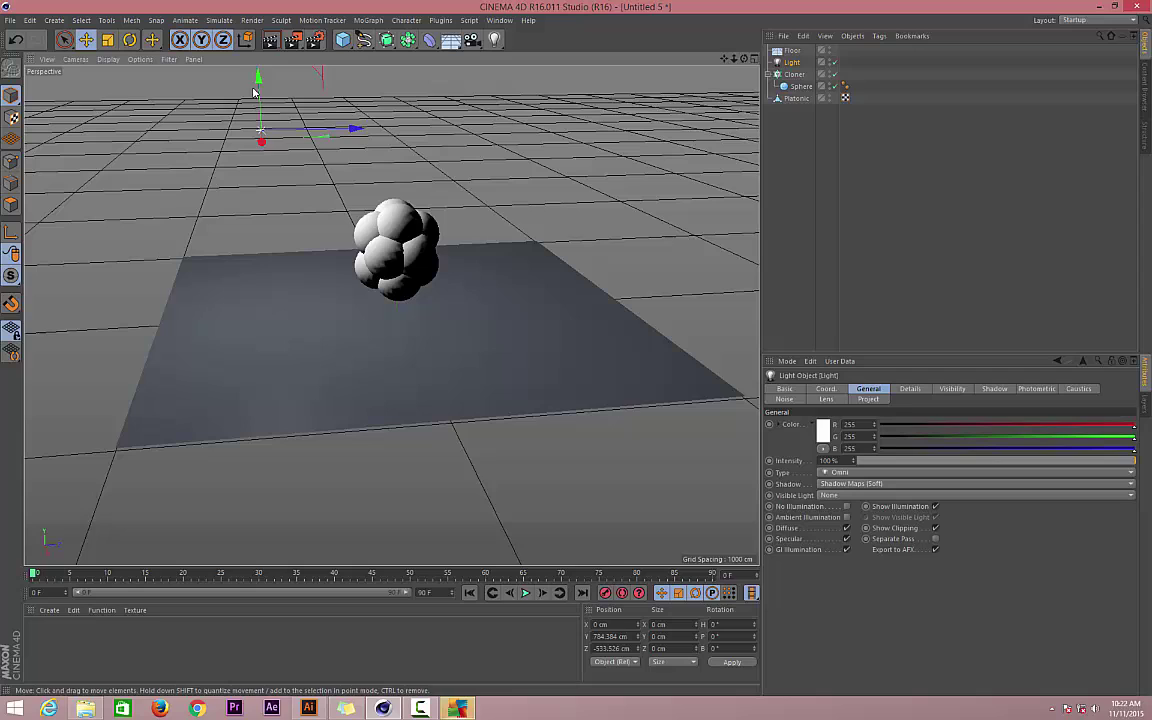
pyautogui.moveTo(352, 129); pyautogui.dragTo(330, 149)
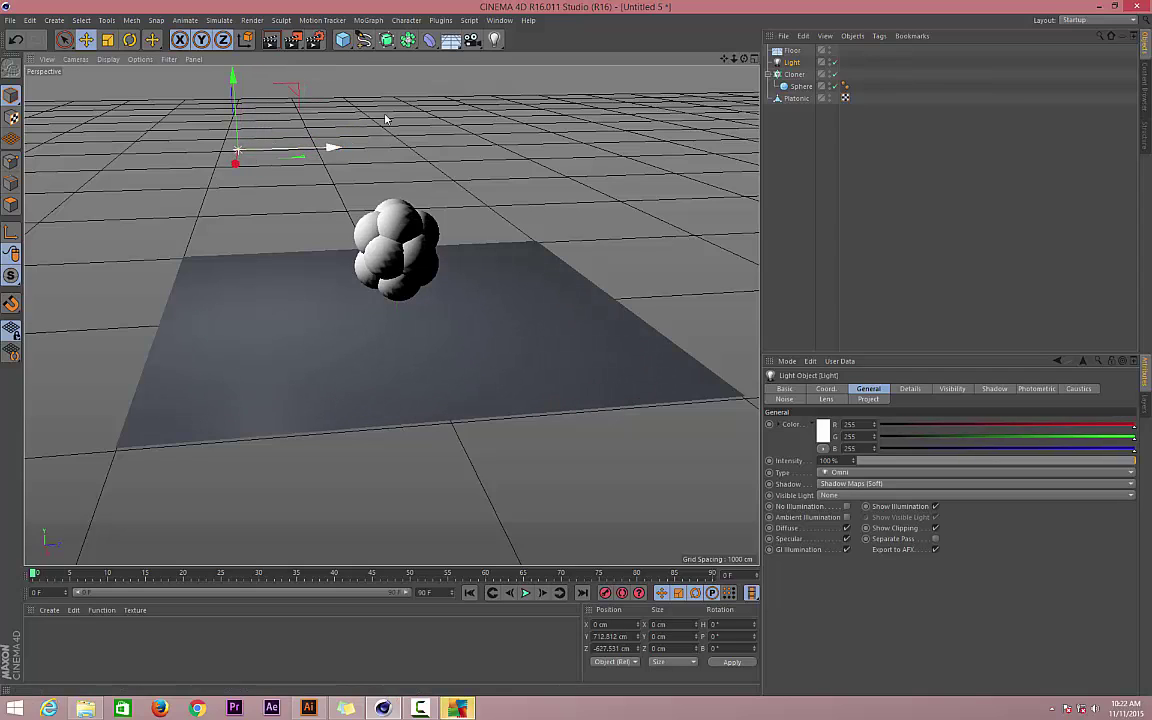
# Render the view to check the soft shadow that the berry casts on the floor
pyautogui.hotkey('alt', 'r')
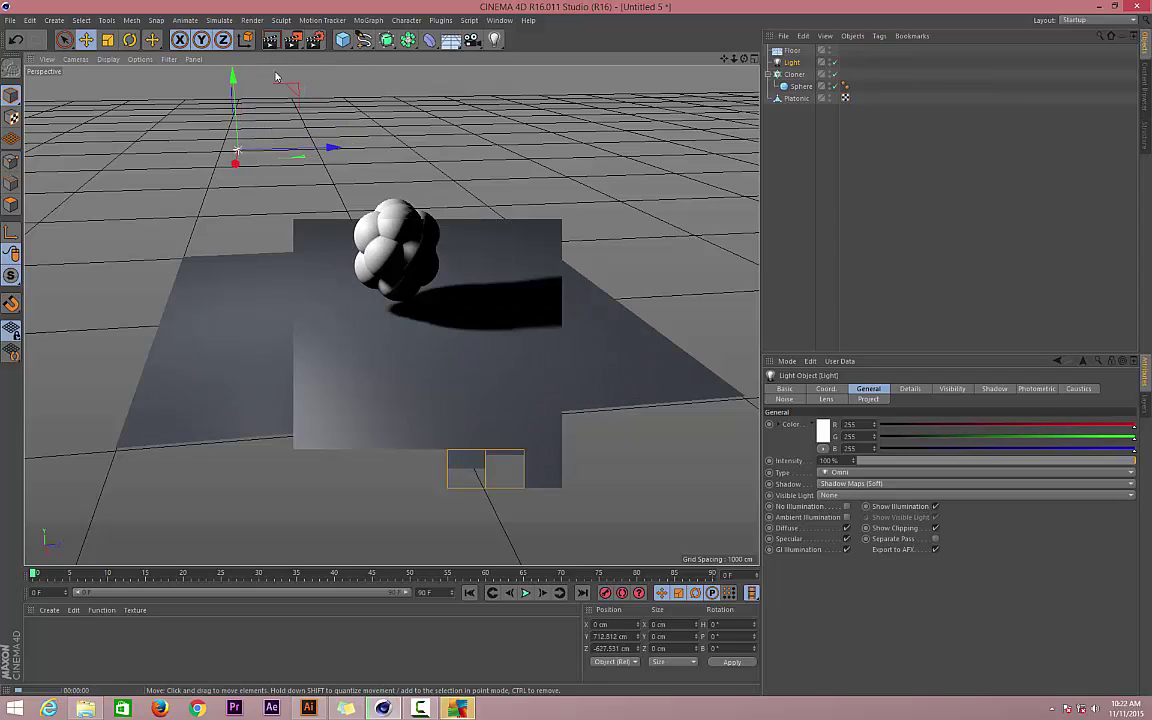
pyautogui.moveTo(562, 300); pyautogui.dragTo(716, 306)
pyautogui.click(877, 249)
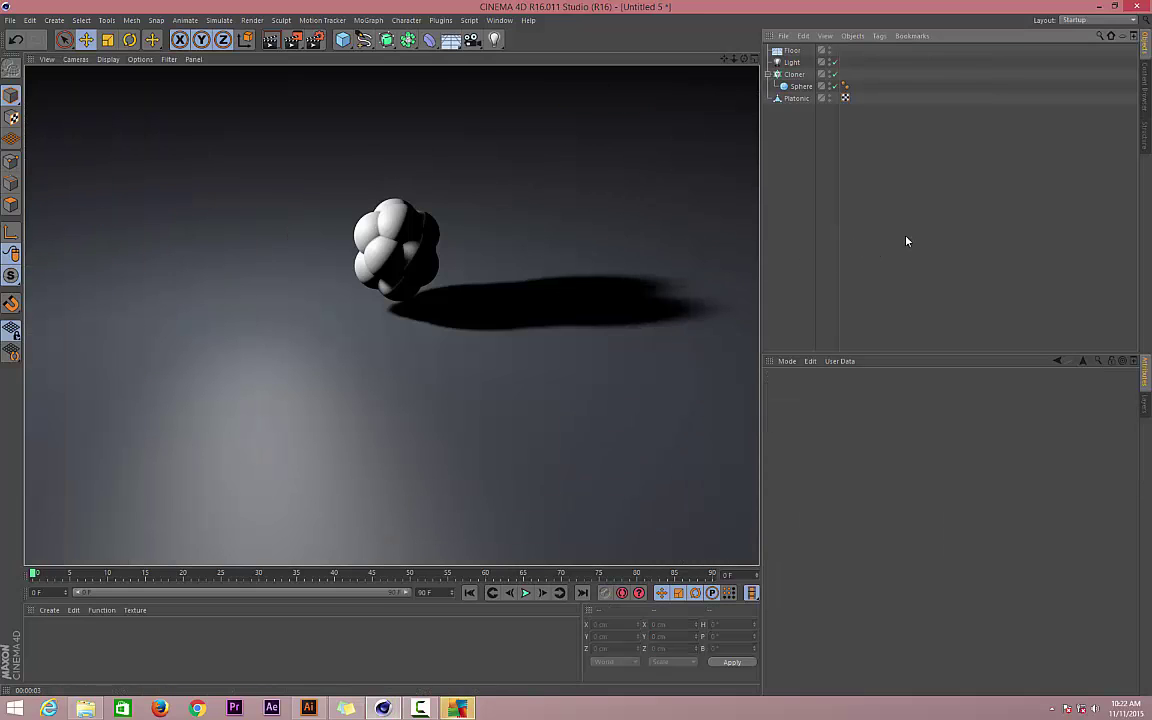
pyautogui.hotkey('alt', 'r')
# Move the light to about Y 979 cm, Z -700 cm and preview the shadow with a view render
pyautogui.click(233, 152)
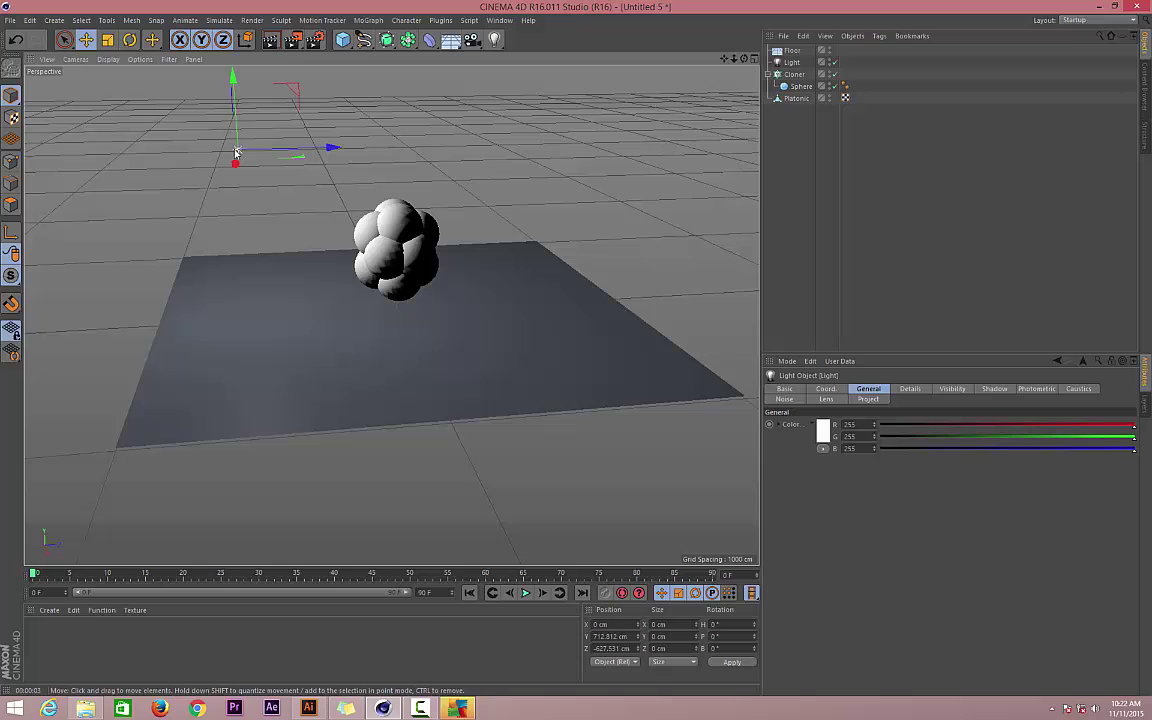
pyautogui.moveTo(233, 145); pyautogui.dragTo(231, 81)
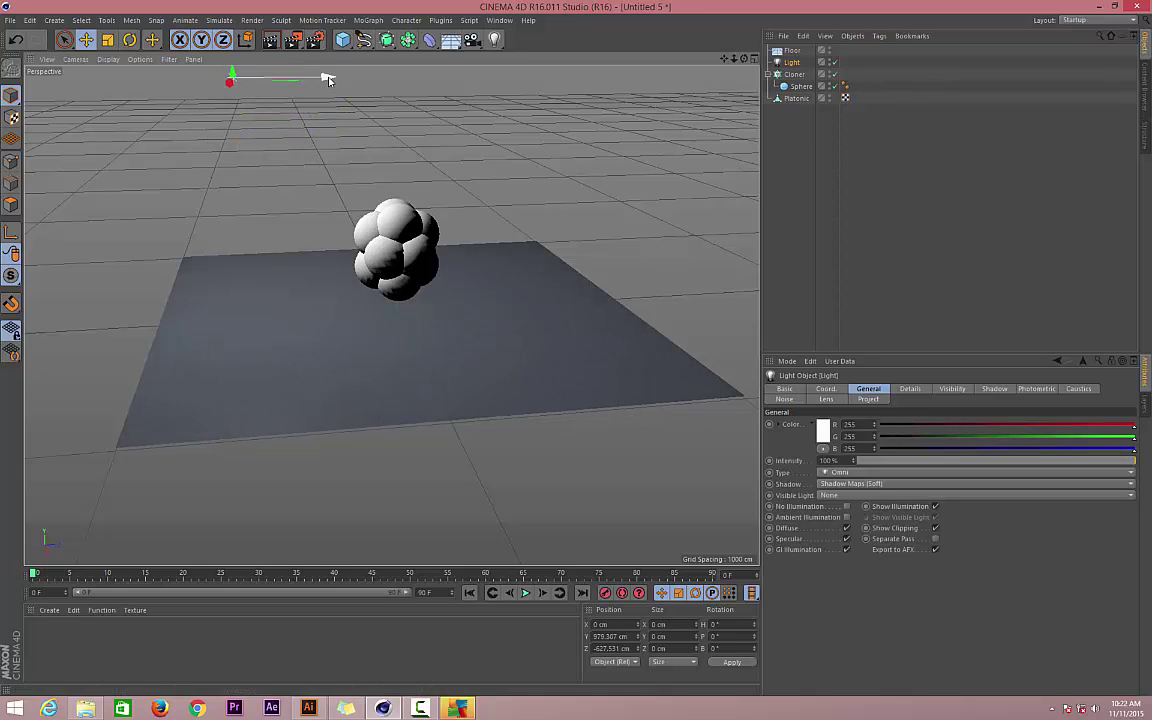
pyautogui.moveTo(329, 79); pyautogui.dragTo(309, 78)
pyautogui.click(270, 45)
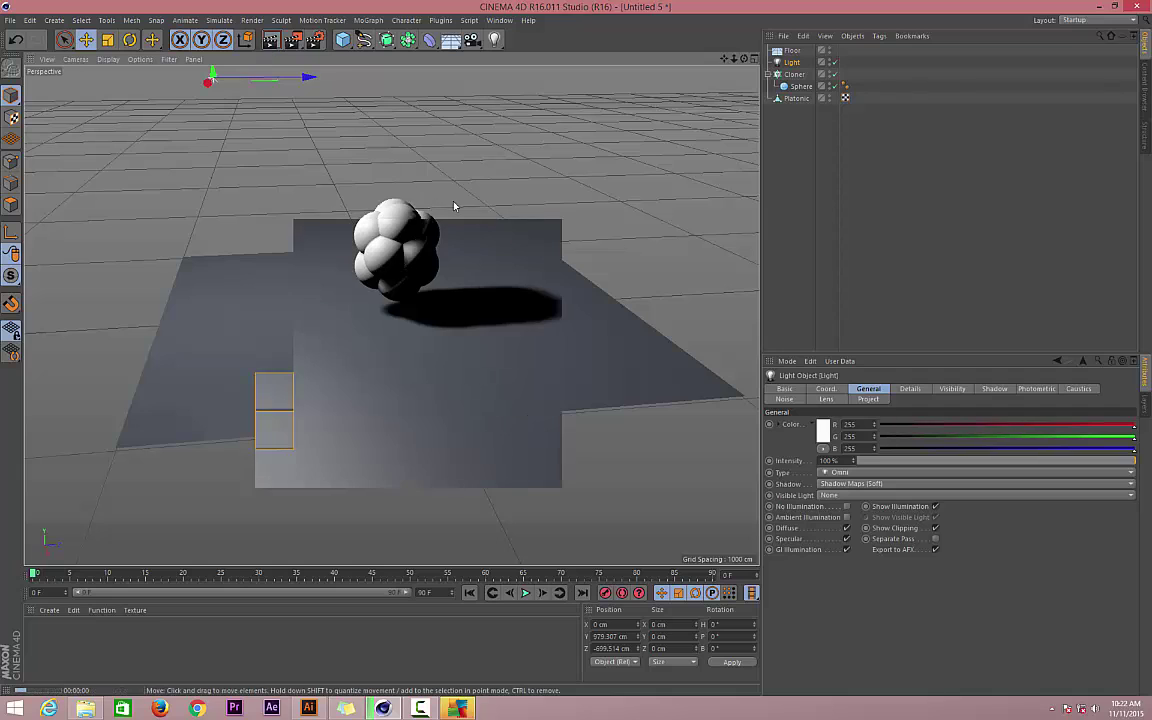
pyautogui.click(873, 266)
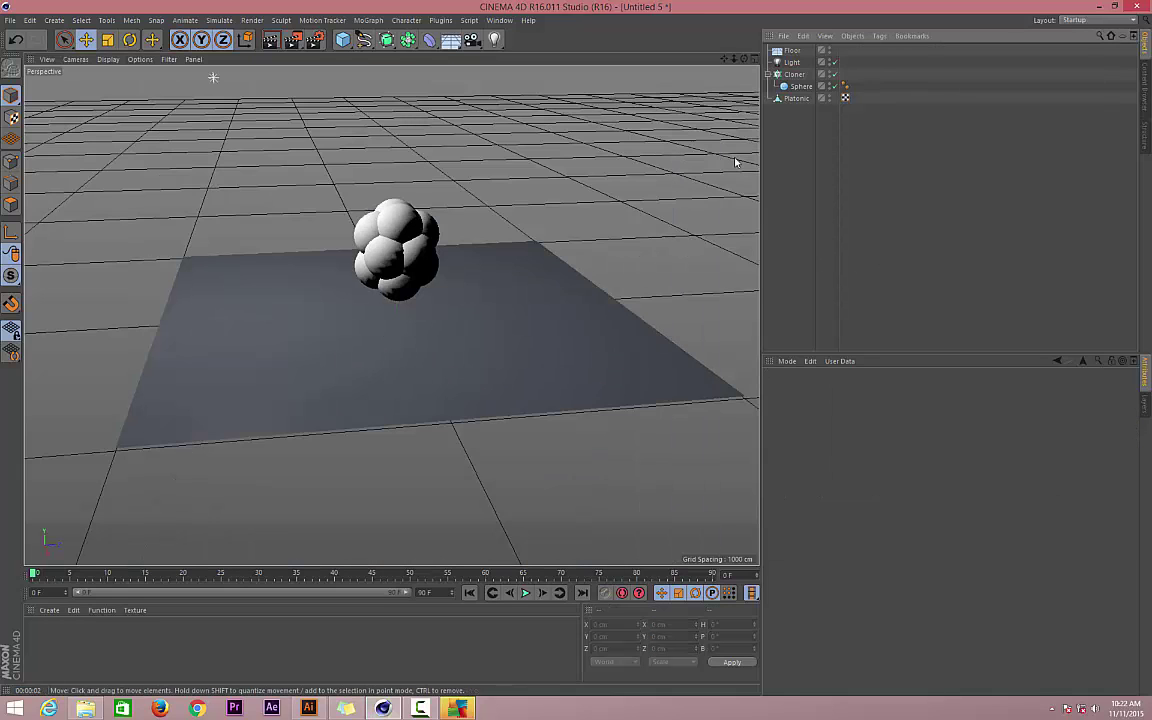
# Duplicate the light along Z to about 720 cm on the berry's opposite side and set the copy's type to Infinite
pyautogui.moveTo(734, 59); pyautogui.dragTo(674, 67)
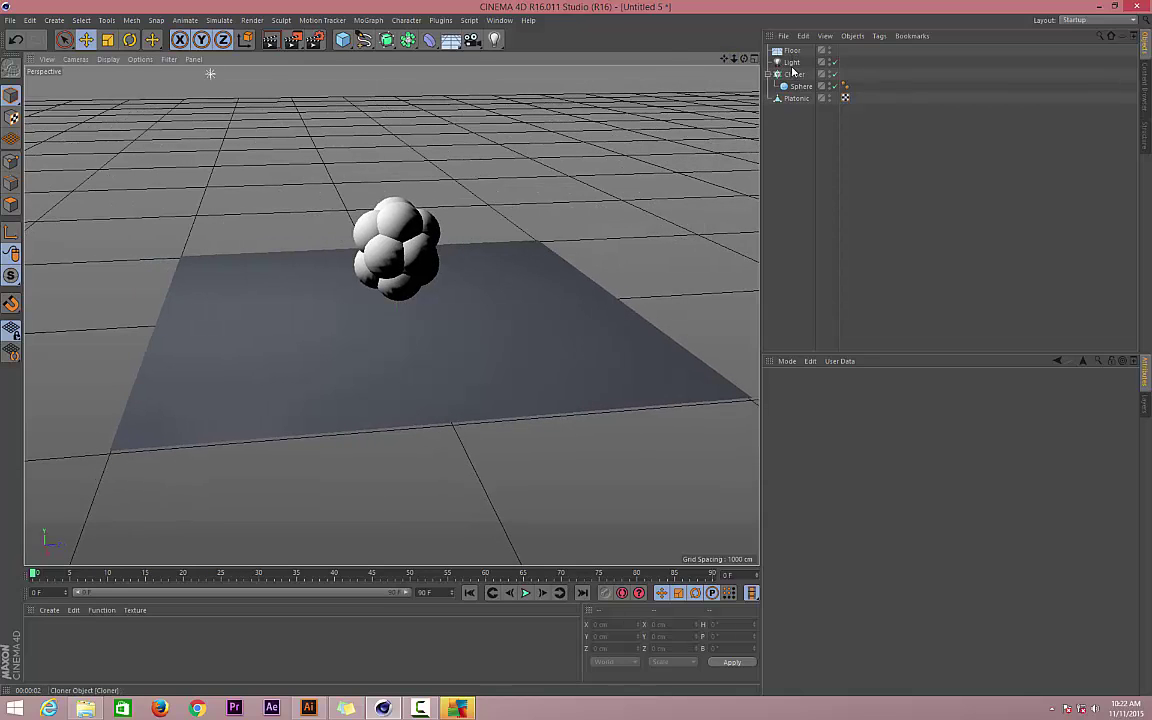
pyautogui.click(791, 62)
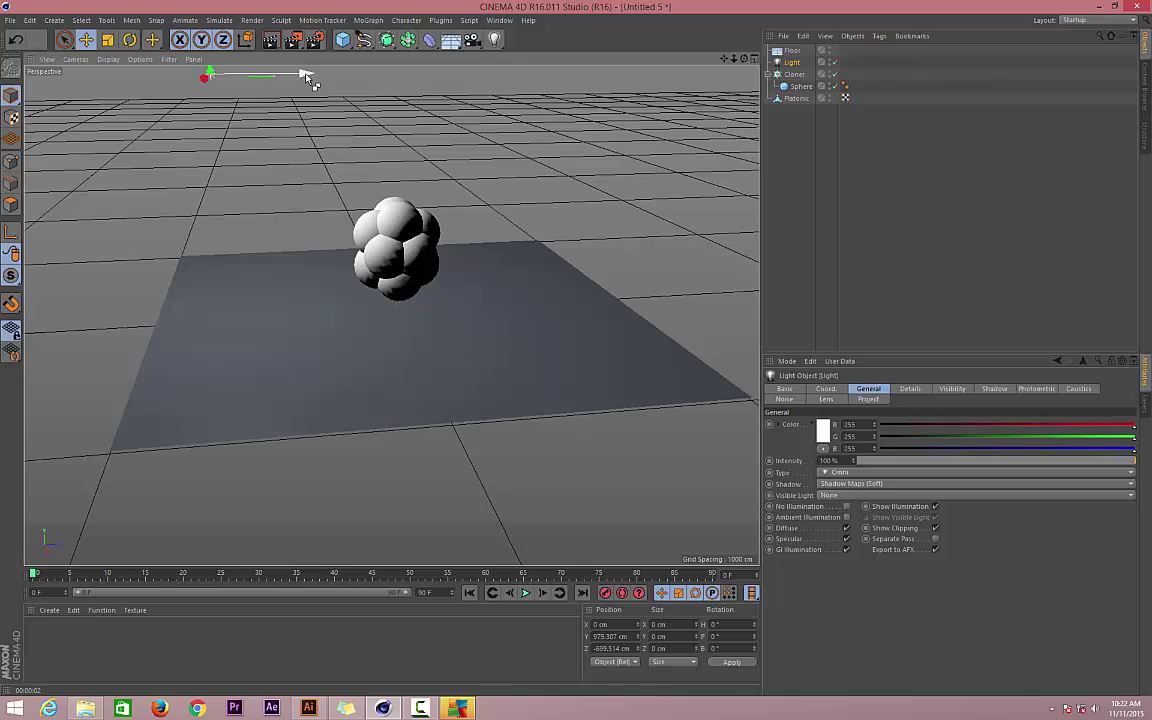
pyautogui.moveTo(308, 79); pyautogui.dragTo(668, 95)
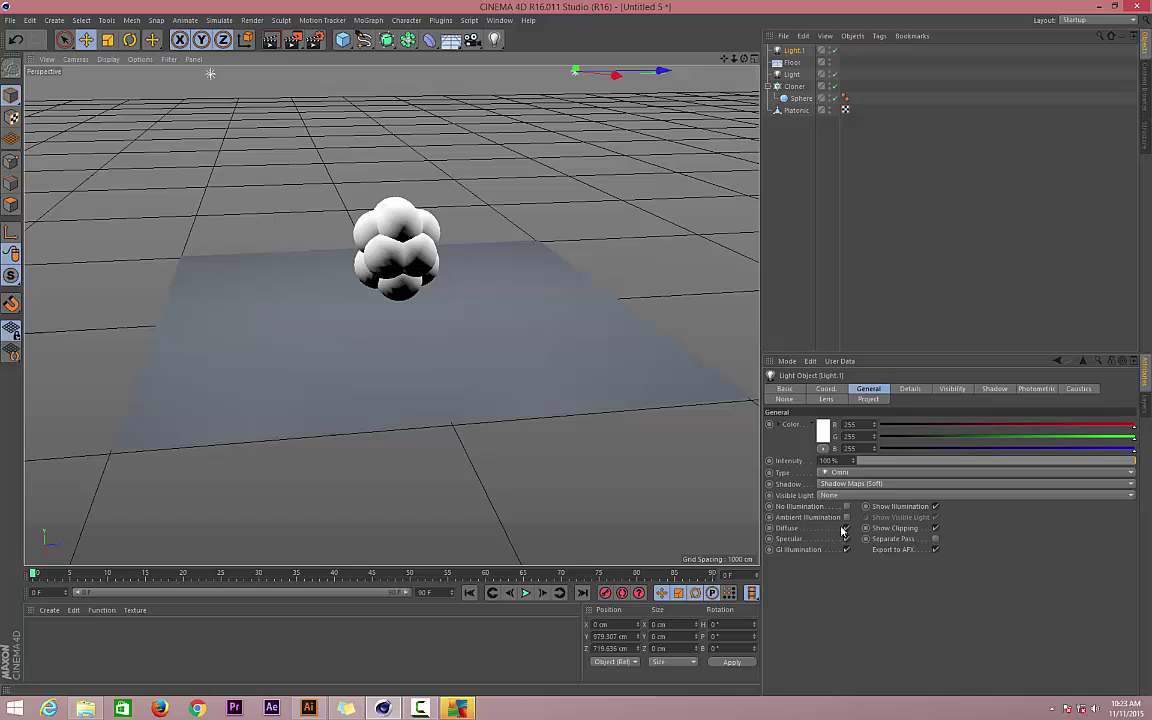
pyautogui.click(859, 472)
pyautogui.click(859, 494)
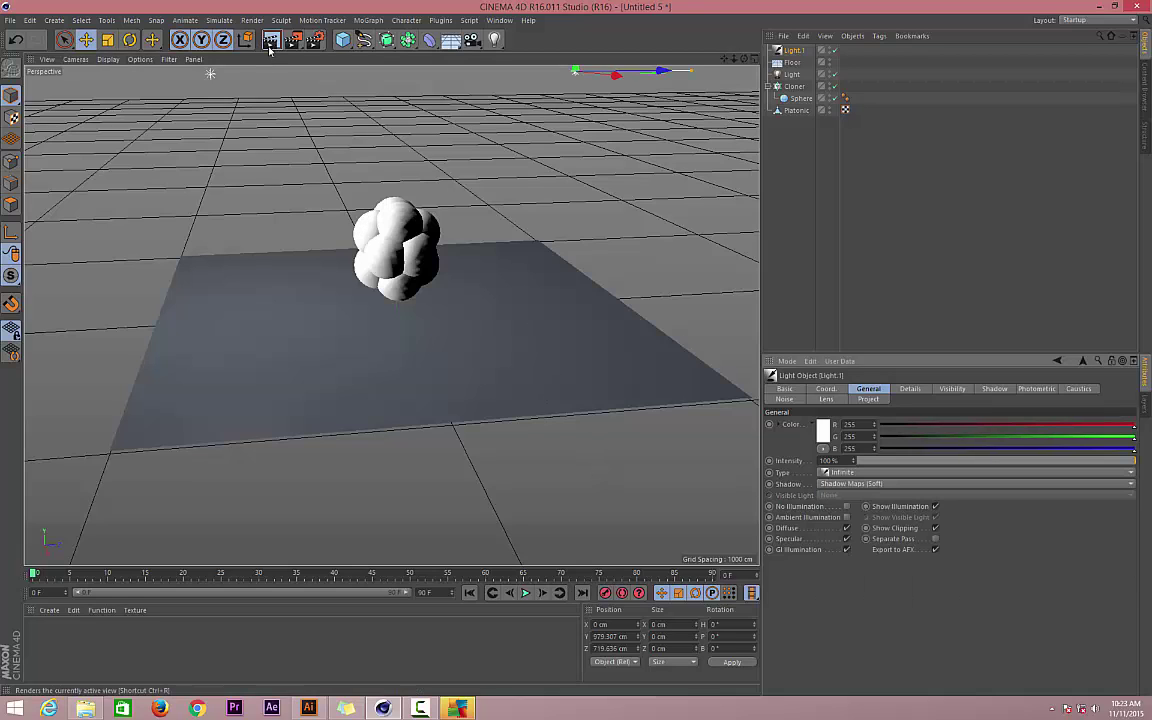
# Render the view with both lights, and render it again from closer, higher angles on the berry
pyautogui.hotkey('ctrl', 'r')
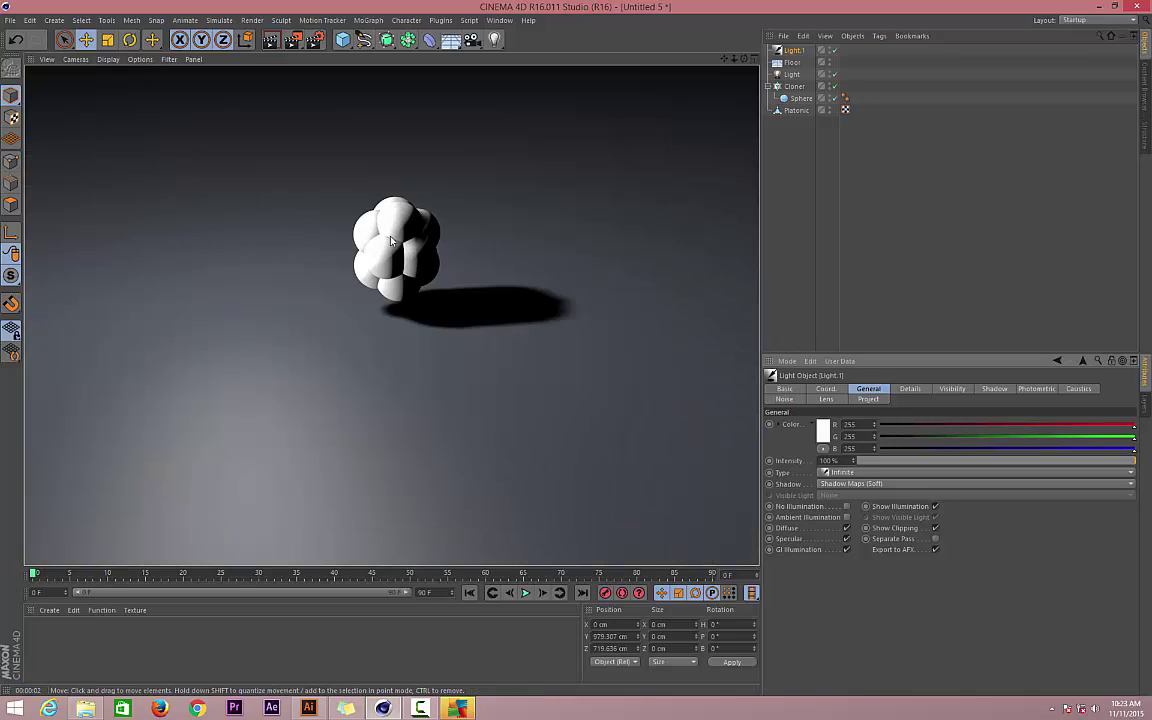
pyautogui.click(826, 186)
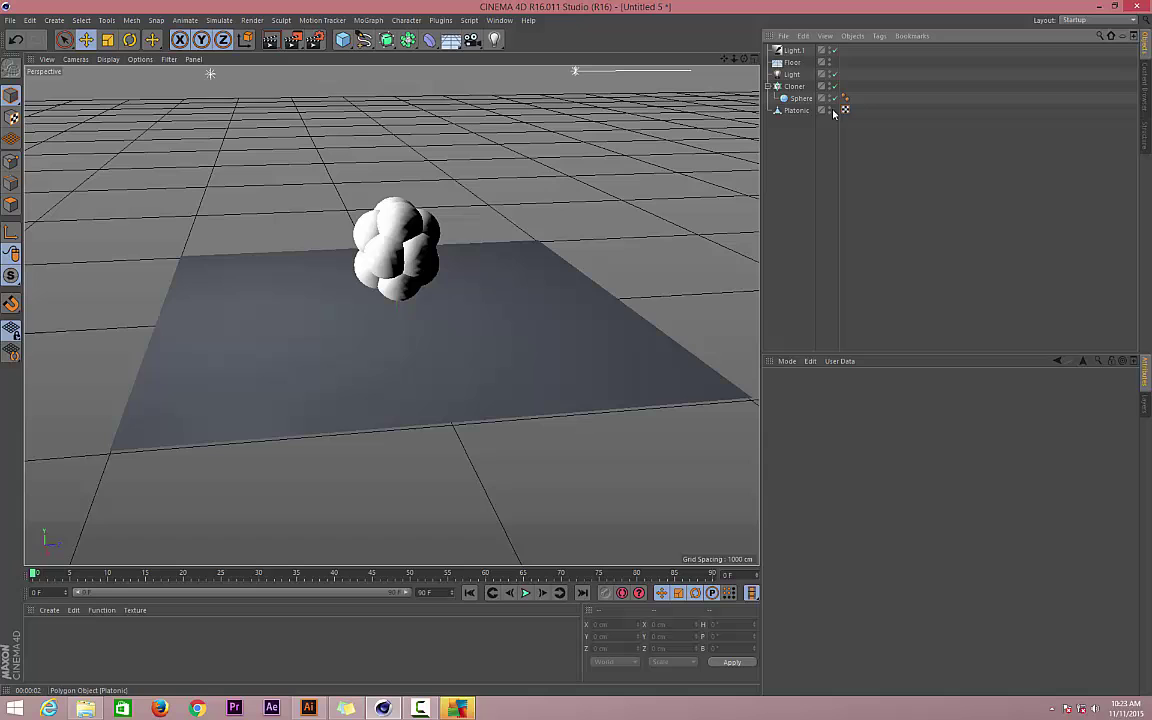
pyautogui.moveTo(724, 60)
pyautogui.mouseDown()
pyautogui.moveTo(726, 125)
pyautogui.moveTo(744, 63)
pyautogui.moveTo(755, 99)
pyautogui.moveTo(720, 67)
pyautogui.moveTo(719, 42)
pyautogui.mouseUp()
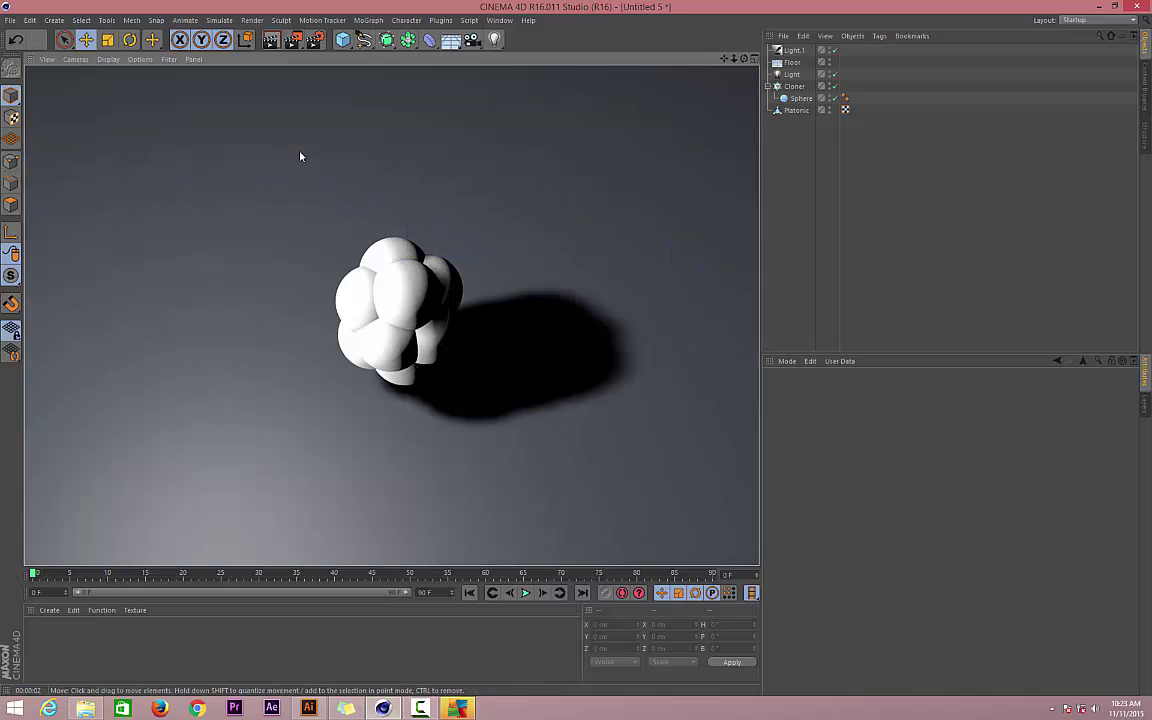
pyautogui.click(828, 212)
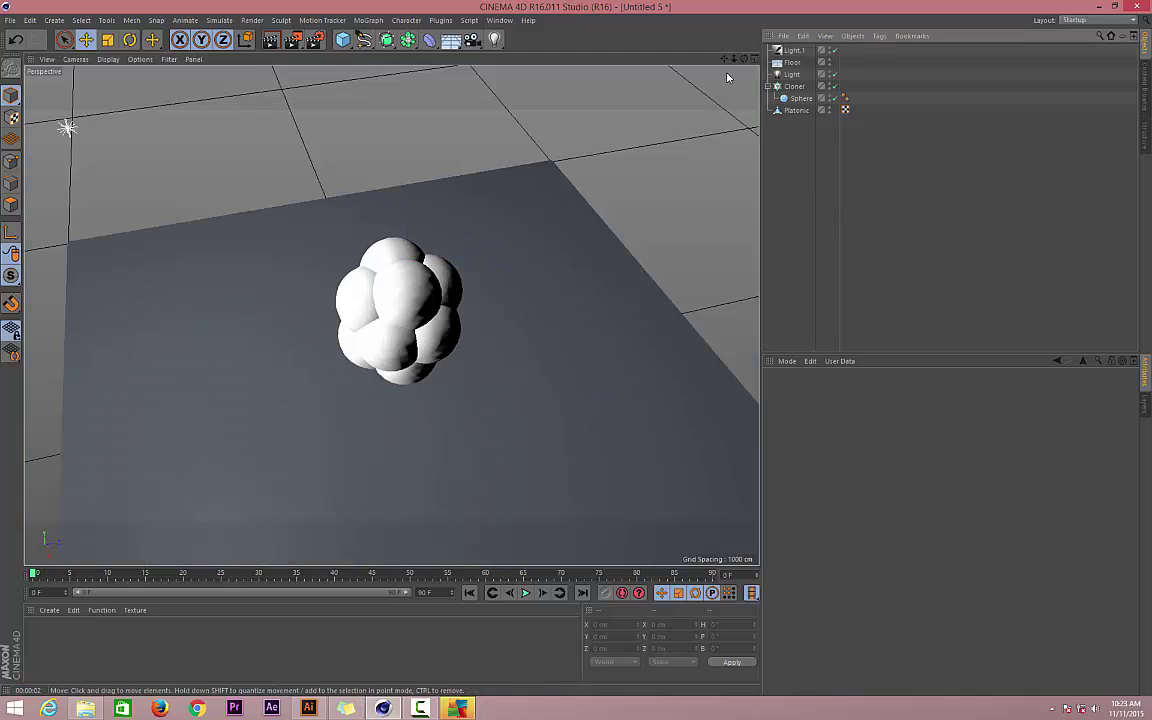
pyautogui.moveTo(734, 60)
pyautogui.mouseDown()
pyautogui.moveTo(715, 70)
pyautogui.moveTo(721, 52)
pyautogui.moveTo(739, 56)
pyautogui.mouseUp()
pyautogui.hotkey('ctrl', 'r')
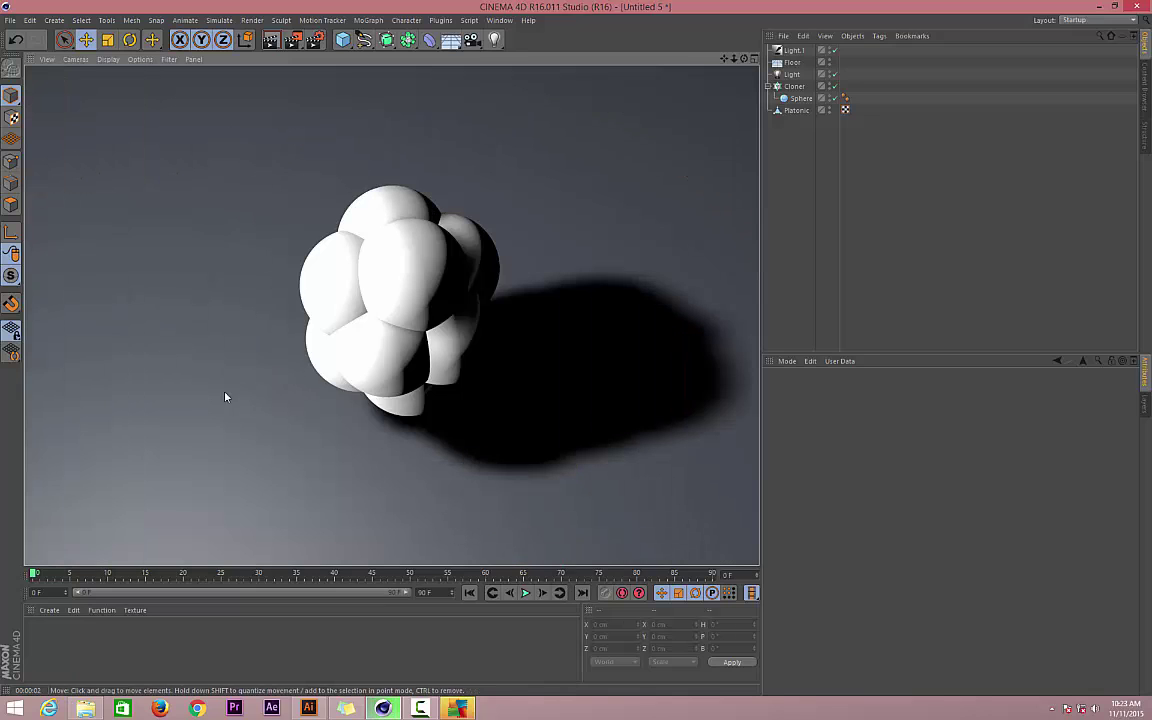
# Create a new material for the scene
pyautogui.click(47, 610)
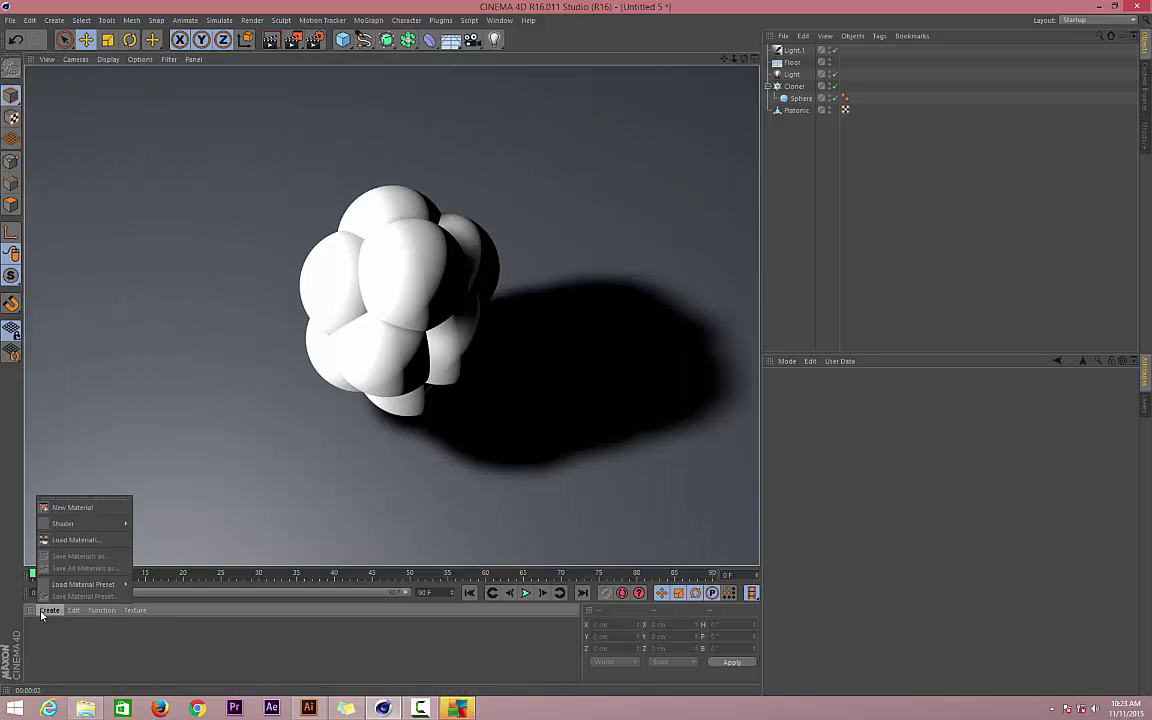
pyautogui.click(70, 507)
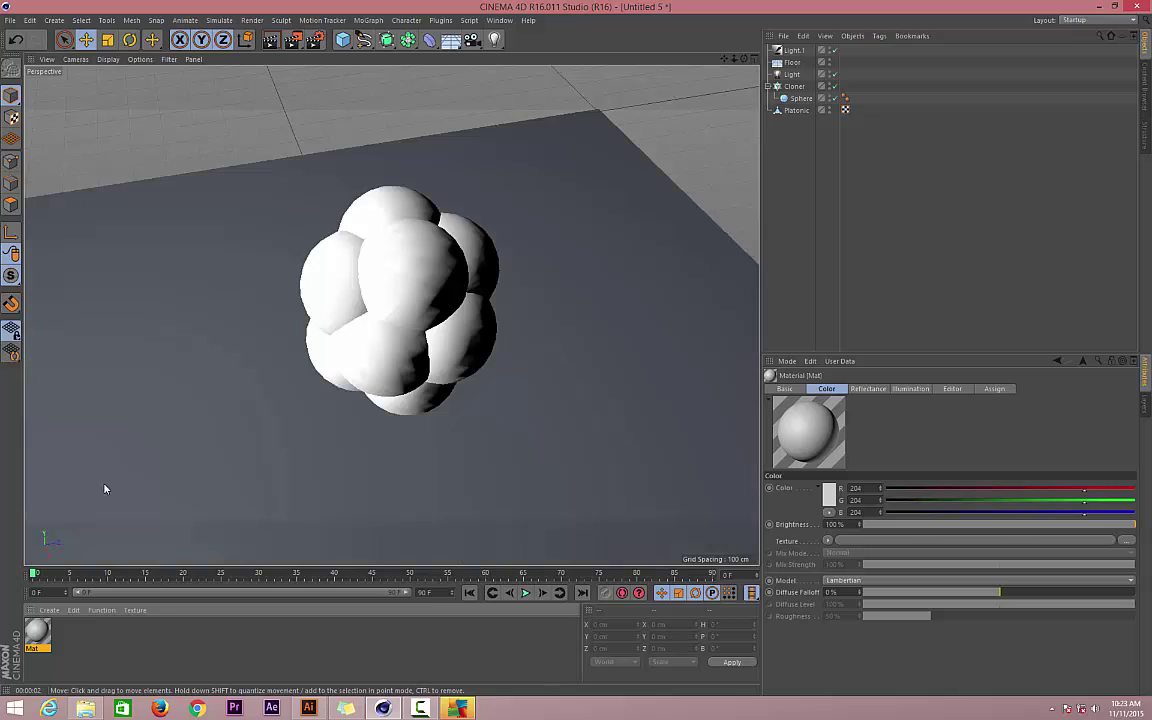
# Apply the new material to the cloned Sphere and set its colour to dark red, RGB 119, 18, 18
pyautogui.doubleClick(37, 632)
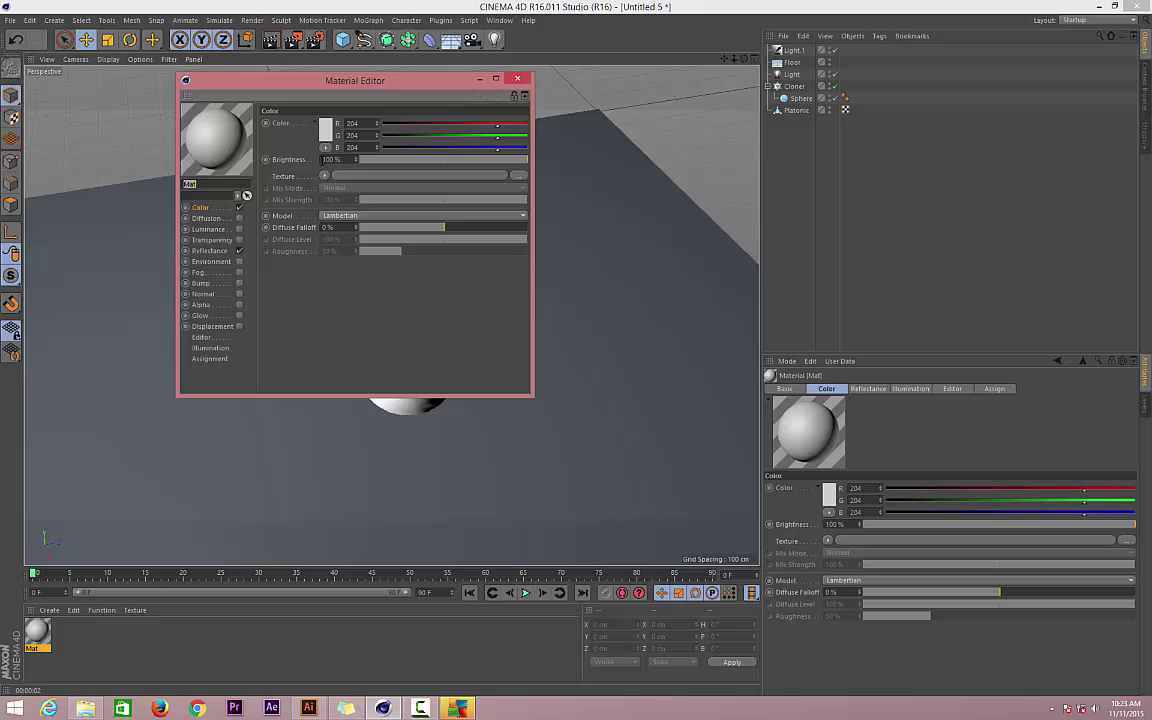
pyautogui.moveTo(37, 625); pyautogui.dragTo(818, 99)
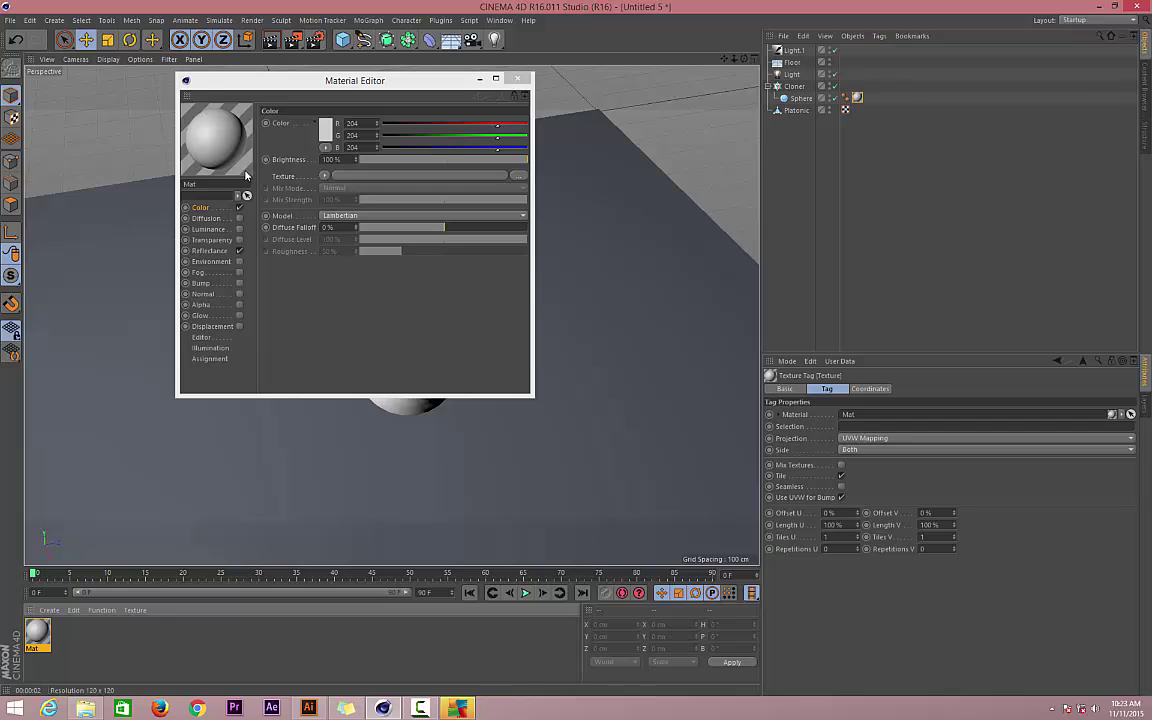
pyautogui.click(324, 133)
pyautogui.moveTo(321, 116); pyautogui.dragTo(318, 133)
pyautogui.click(300, 187)
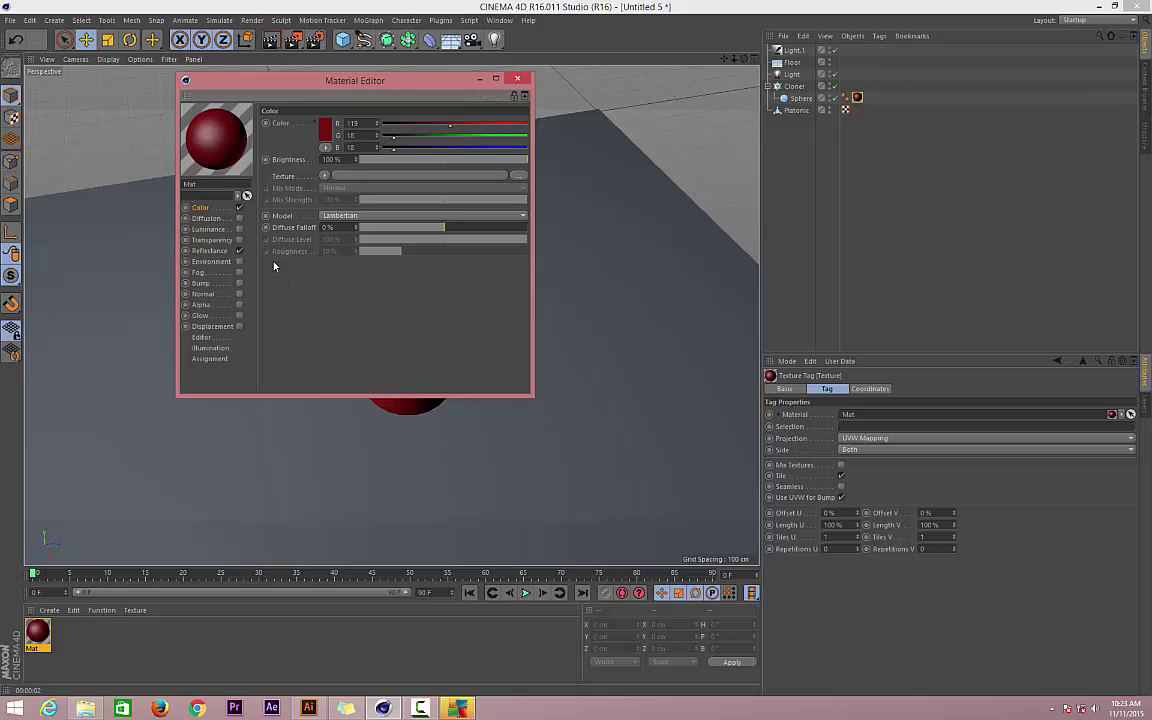
# Enable transparency on the red material with a refraction of 4 and a brightness of 31%
pyautogui.click(239, 240)
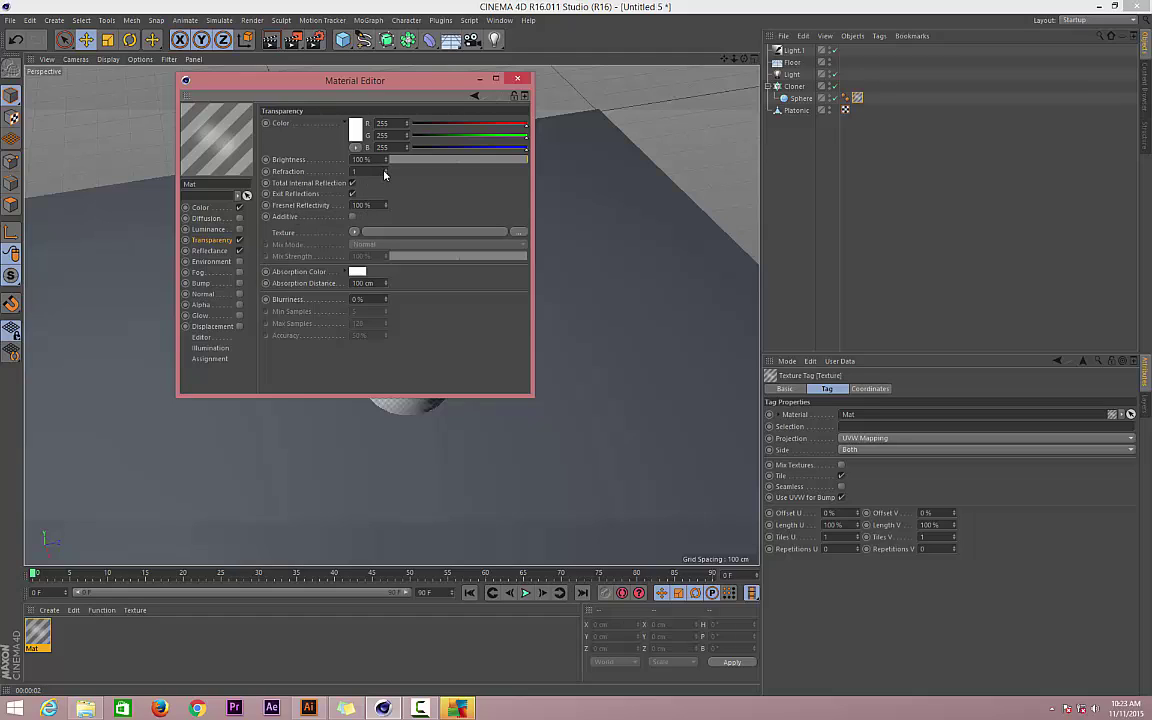
pyautogui.moveTo(384, 172); pyautogui.dragTo(308, 182)
pyautogui.write('4')
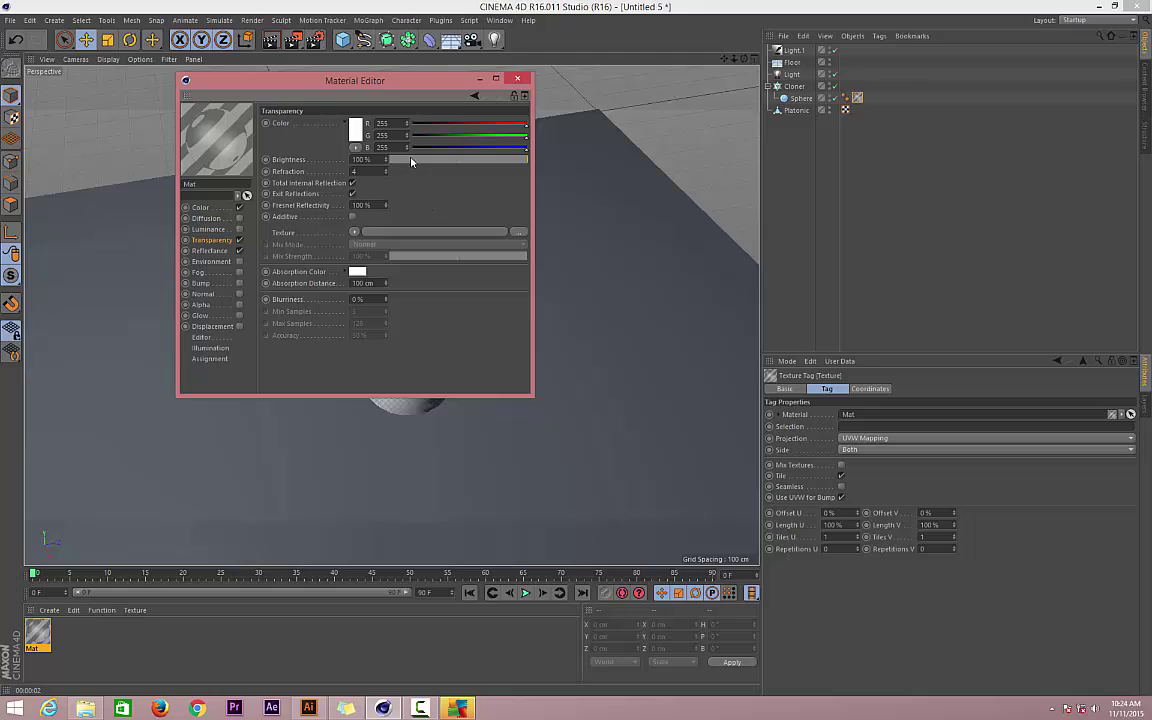
pyautogui.moveTo(411, 161); pyautogui.dragTo(421, 162)
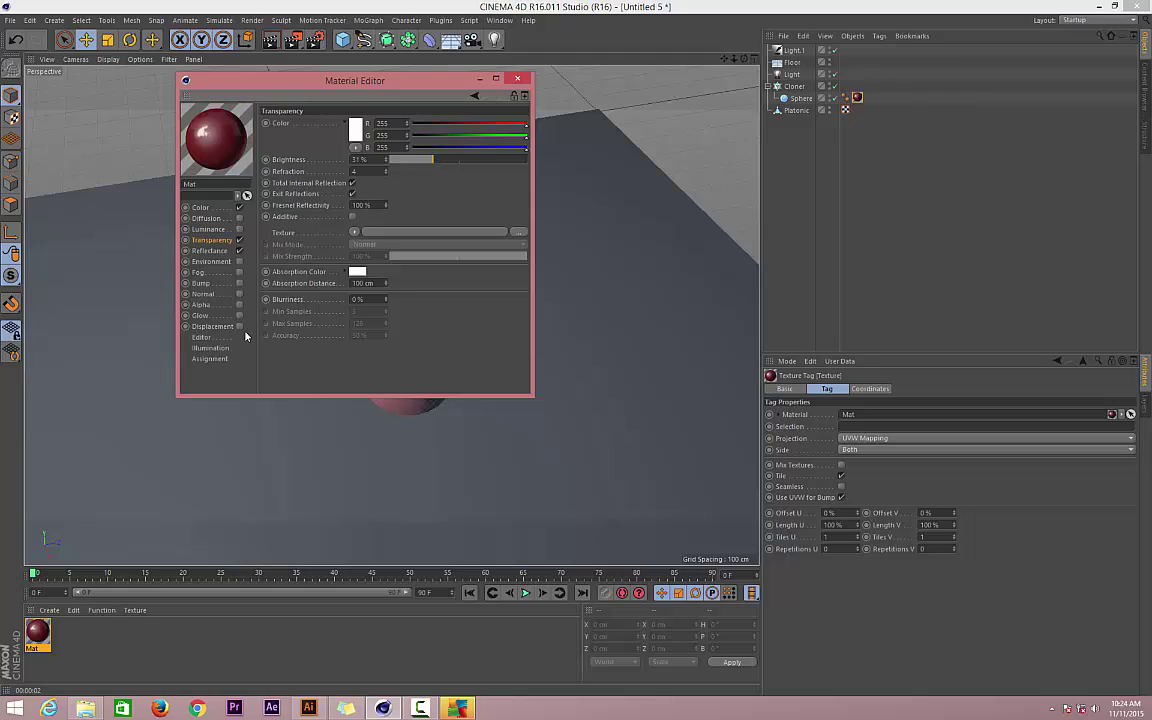
# Add a Fresnel texture to the transparency, shift its gradient midpoint slightly toward white, and render the view
pyautogui.click(356, 232)
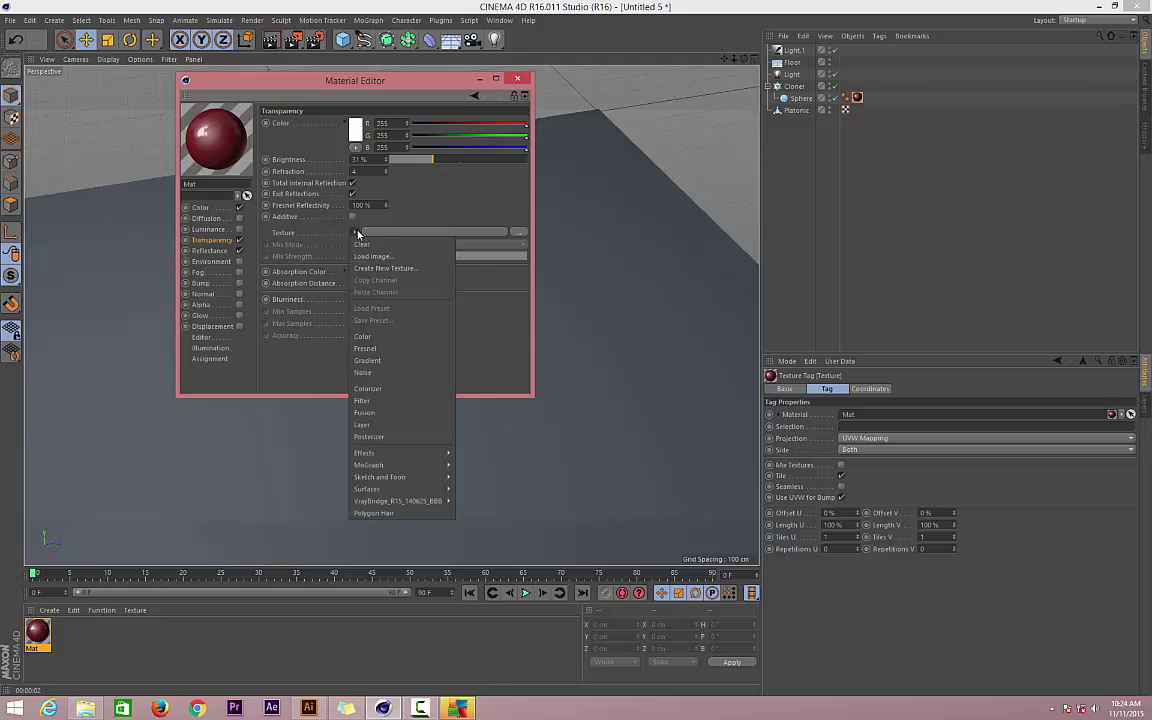
pyautogui.click(364, 348)
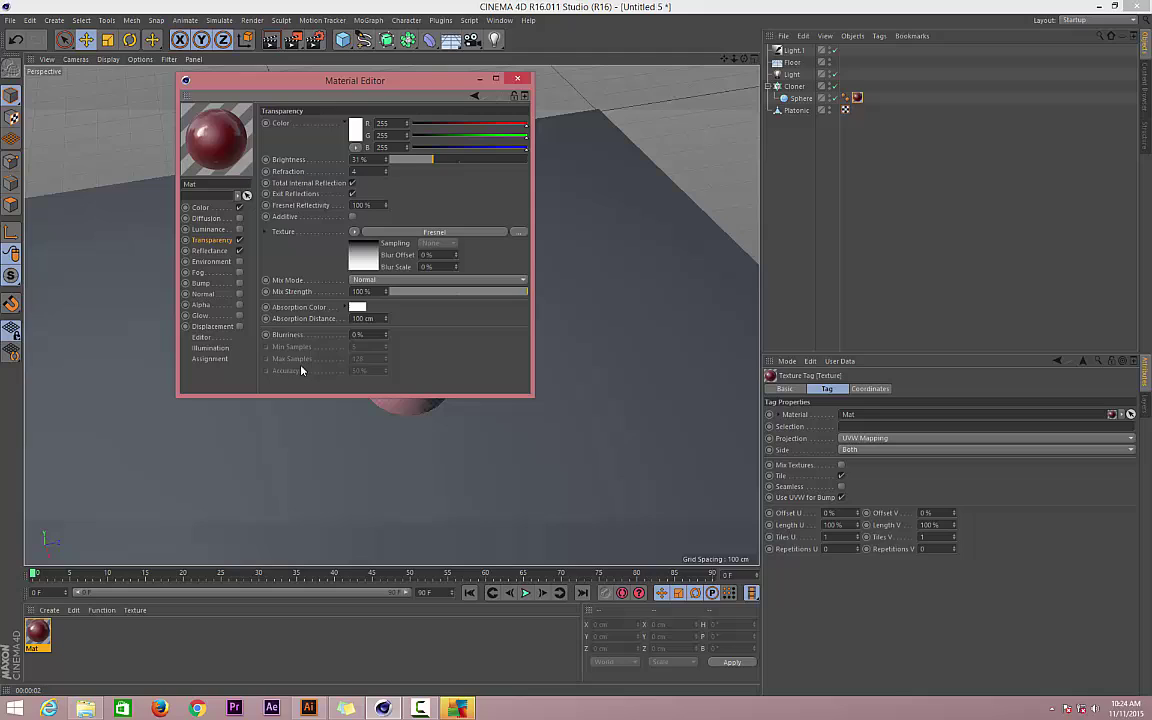
pyautogui.click(360, 256)
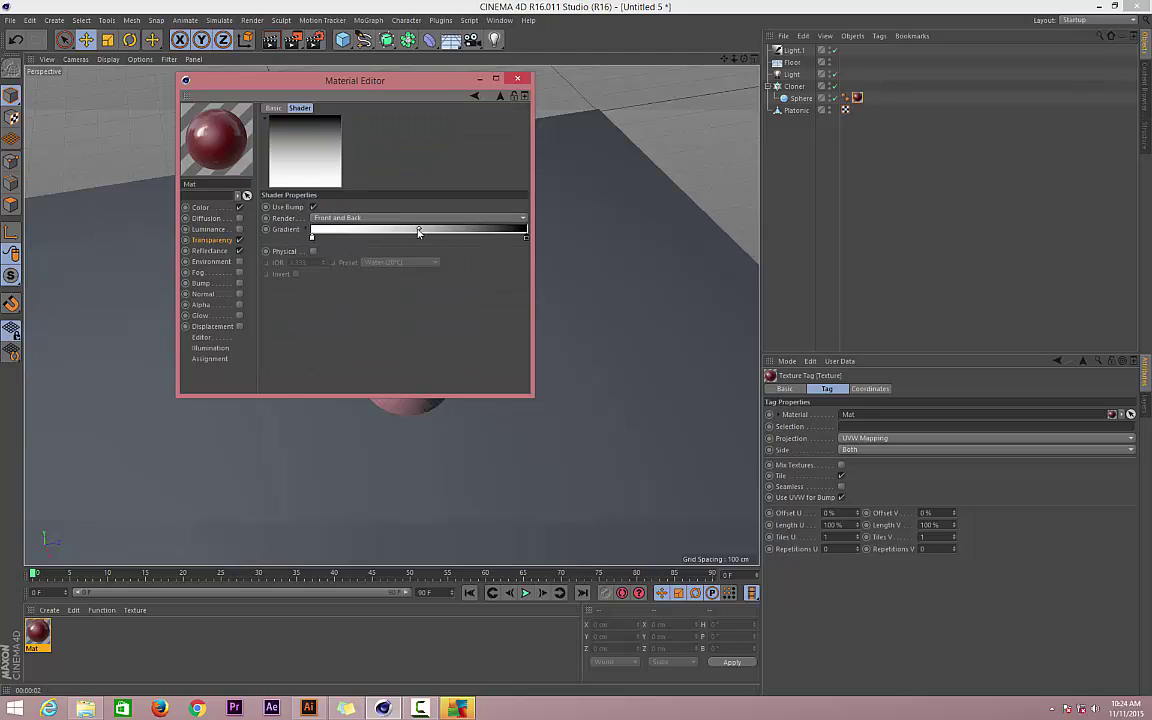
pyautogui.moveTo(419, 231); pyautogui.dragTo(409, 232)
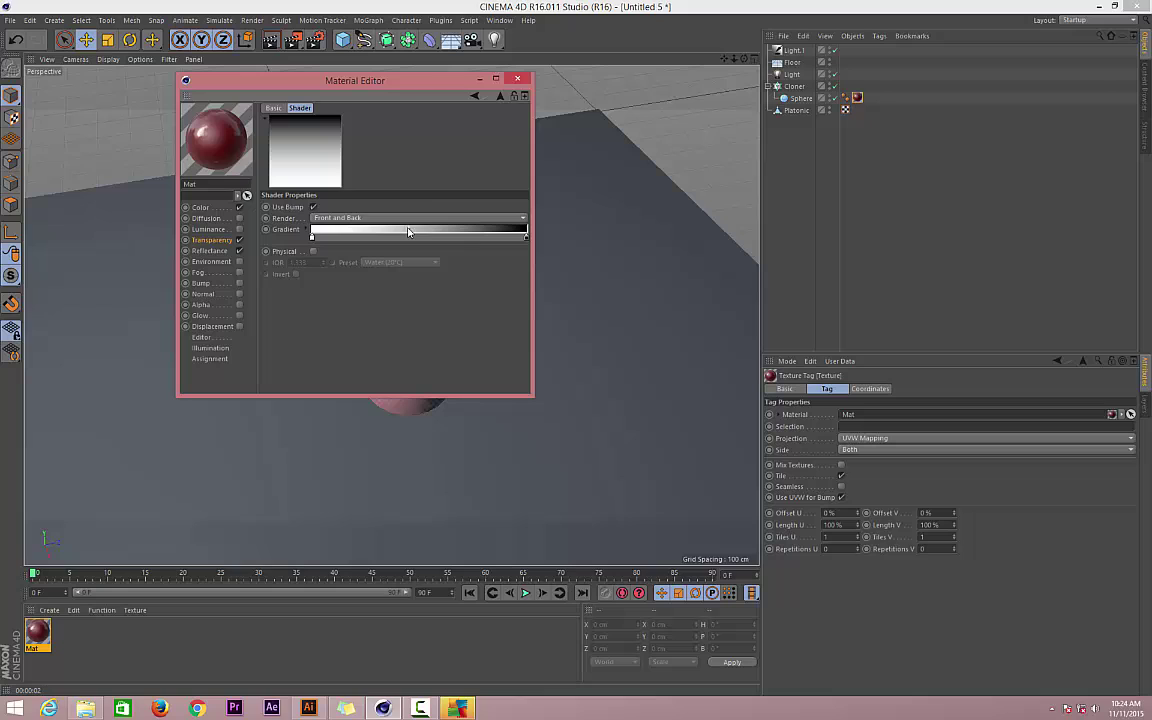
pyautogui.click(514, 80)
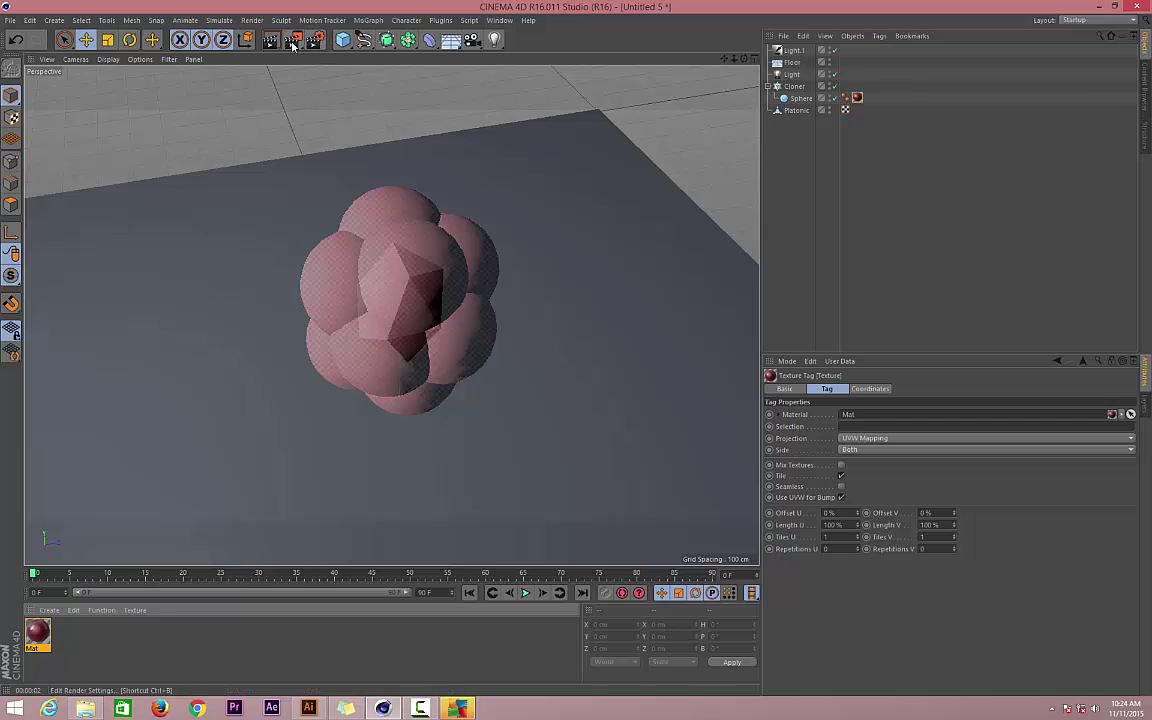
pyautogui.hotkey('ctrl', 'r')
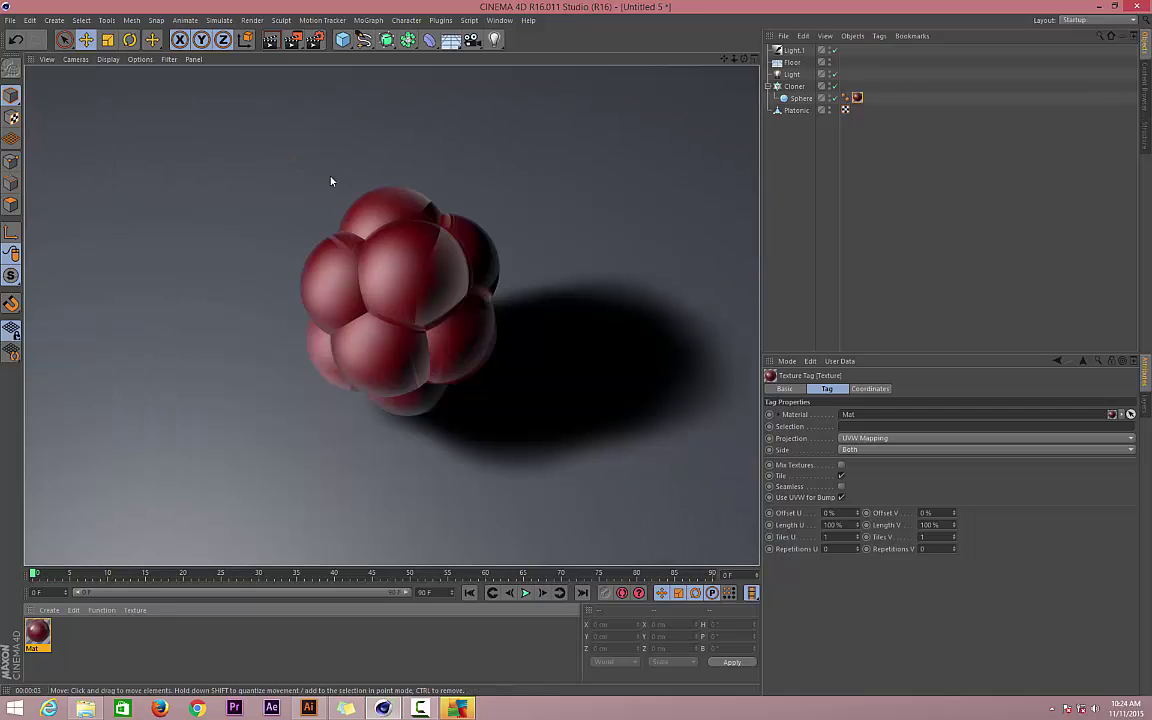
# Add a Reflection (Legacy) layer to the material's reflectance with 30% roughness, 33% reflection strength and 14% specular strength
pyautogui.doubleClick(36, 638)
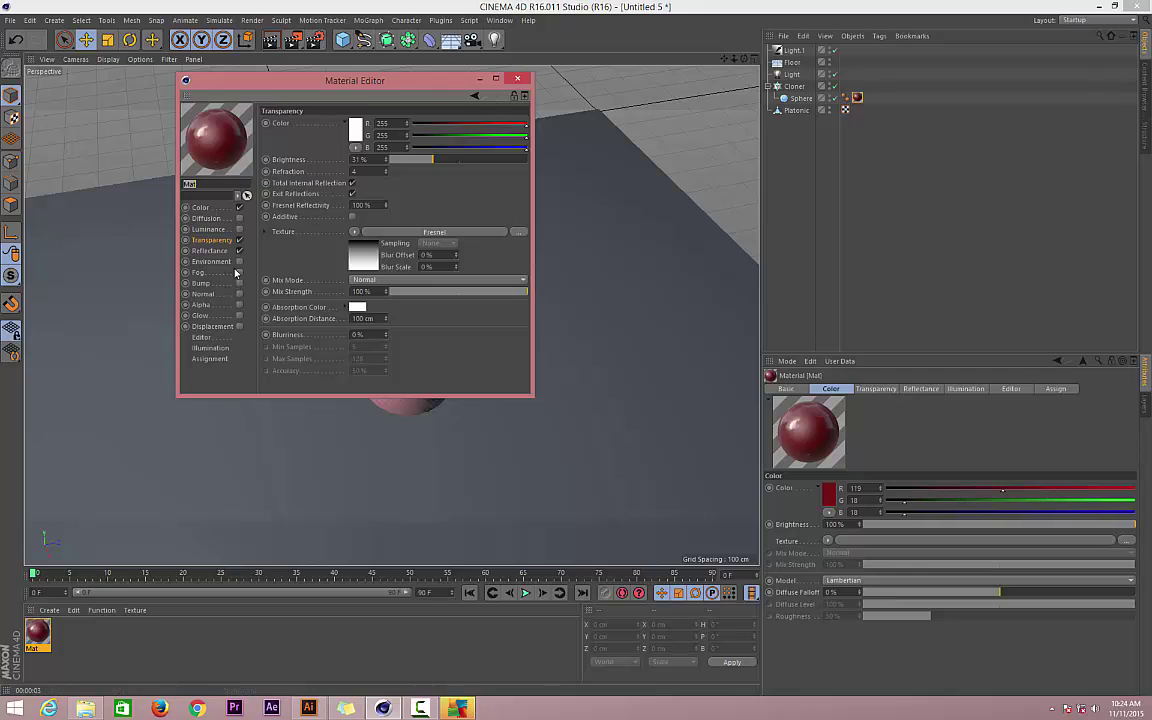
pyautogui.click(210, 250)
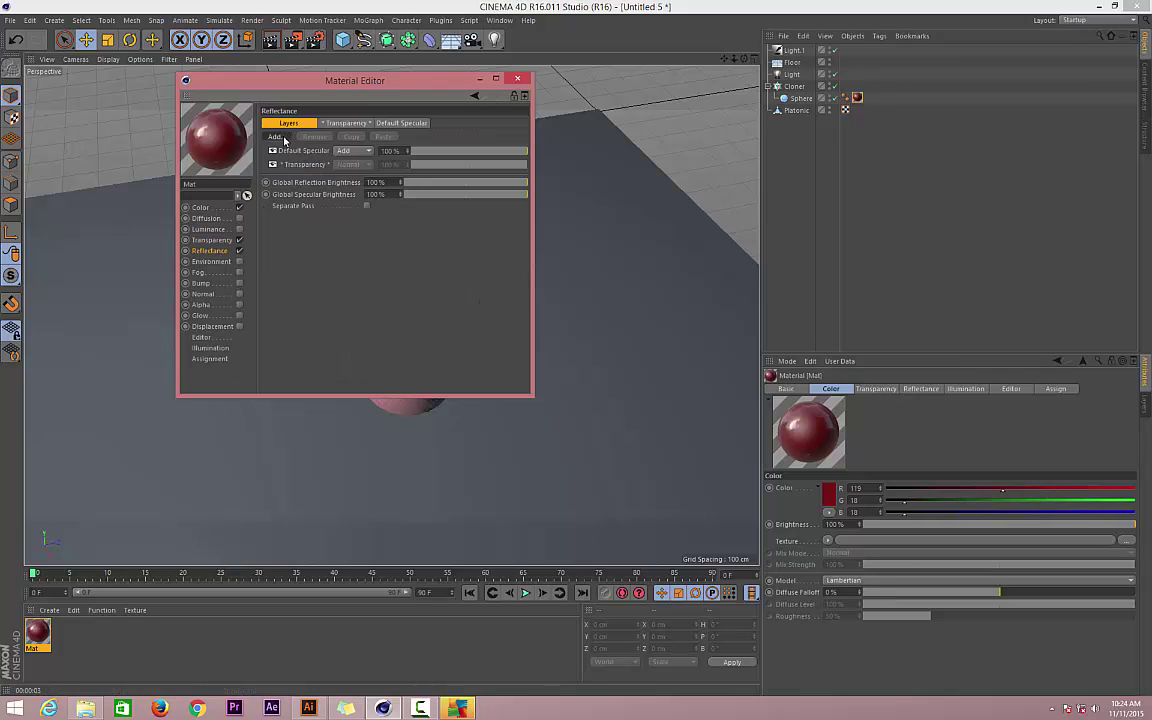
pyautogui.click(276, 136)
pyautogui.click(326, 251)
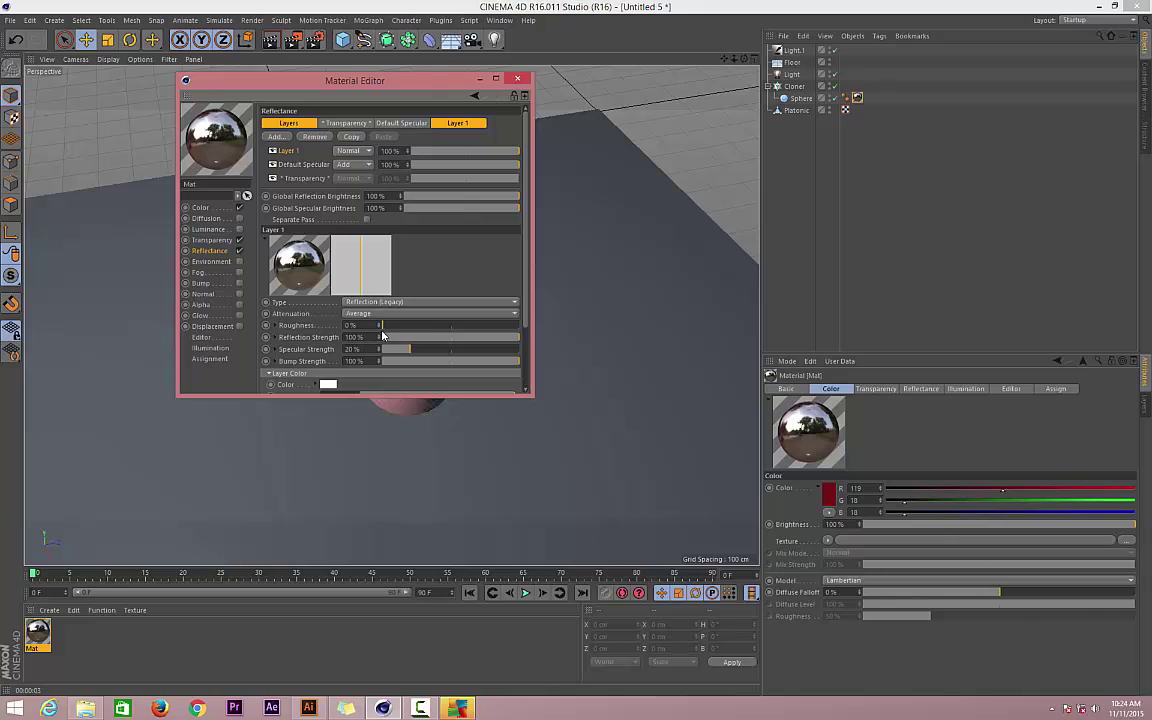
pyautogui.moveTo(381, 326); pyautogui.dragTo(422, 329)
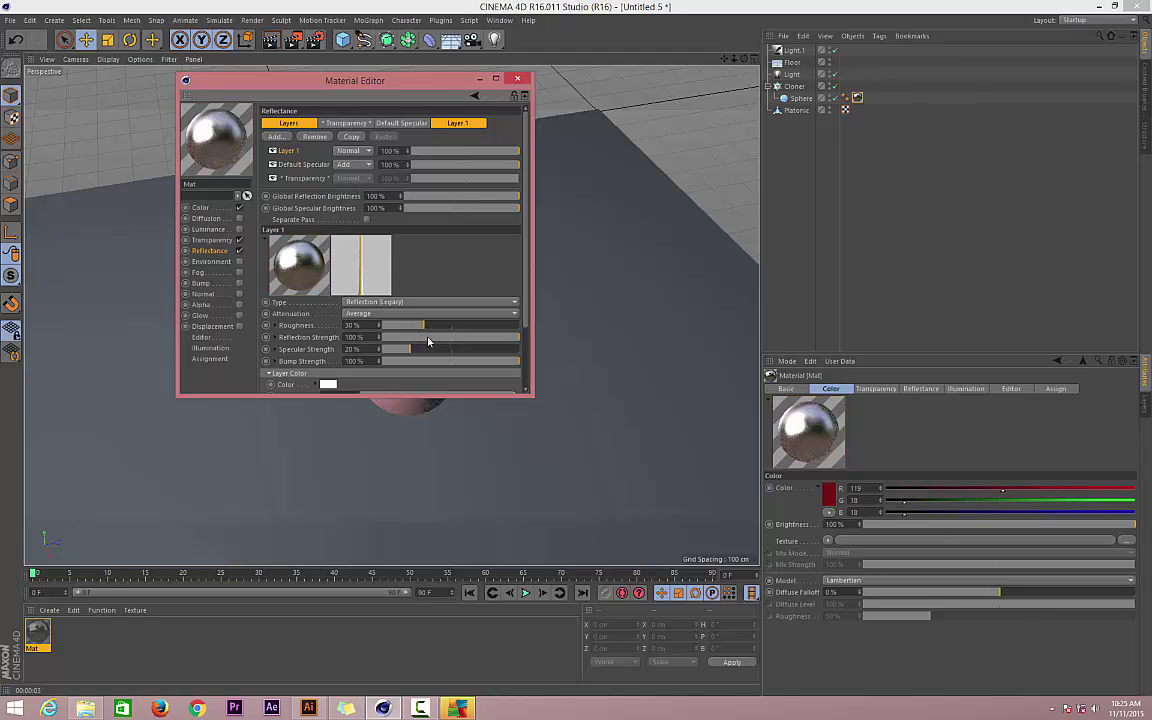
pyautogui.click(438, 338)
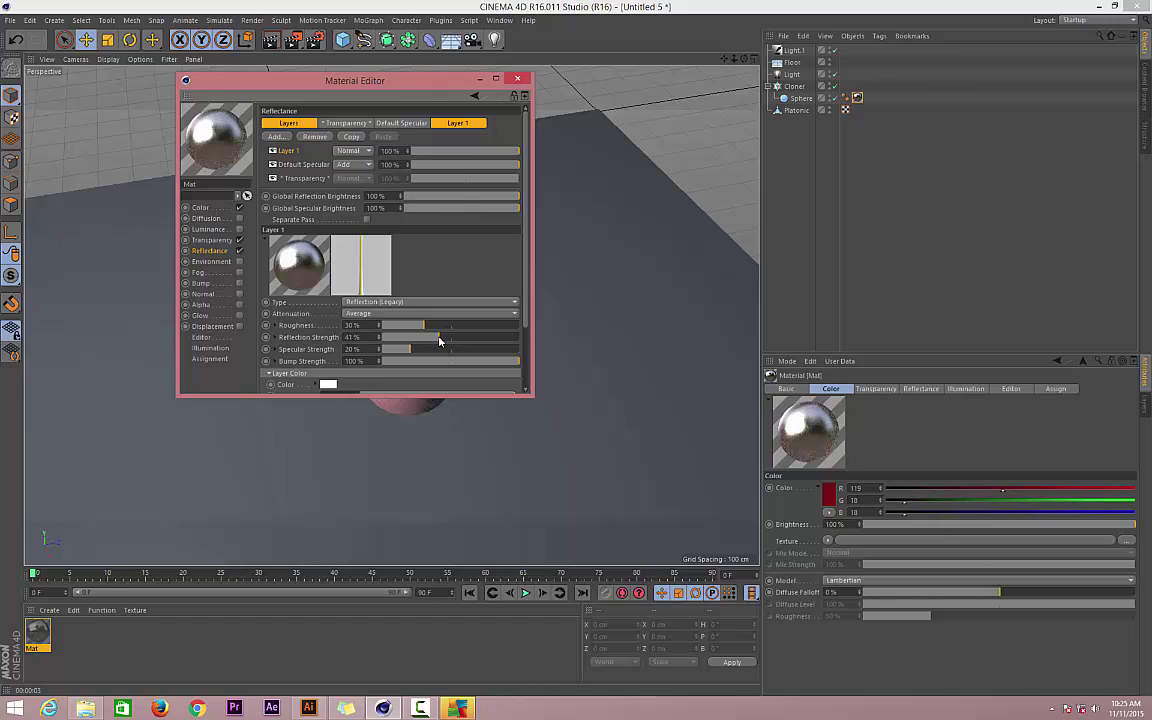
pyautogui.moveTo(438, 341); pyautogui.dragTo(432, 341)
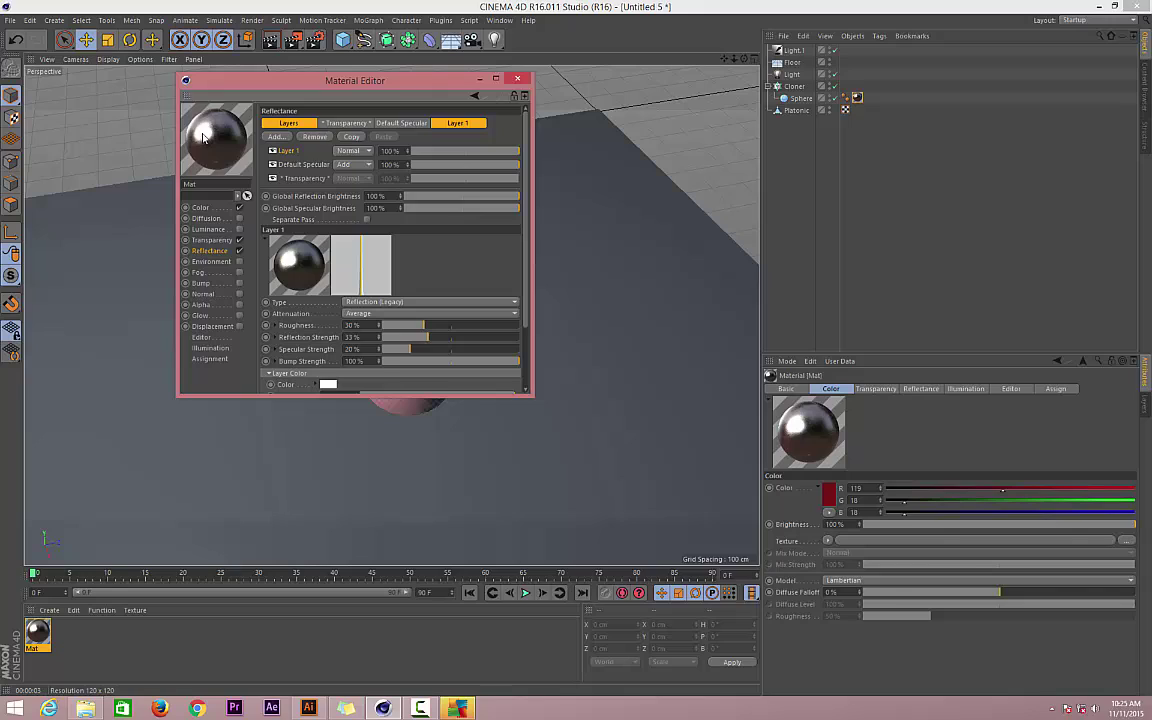
pyautogui.click(402, 350)
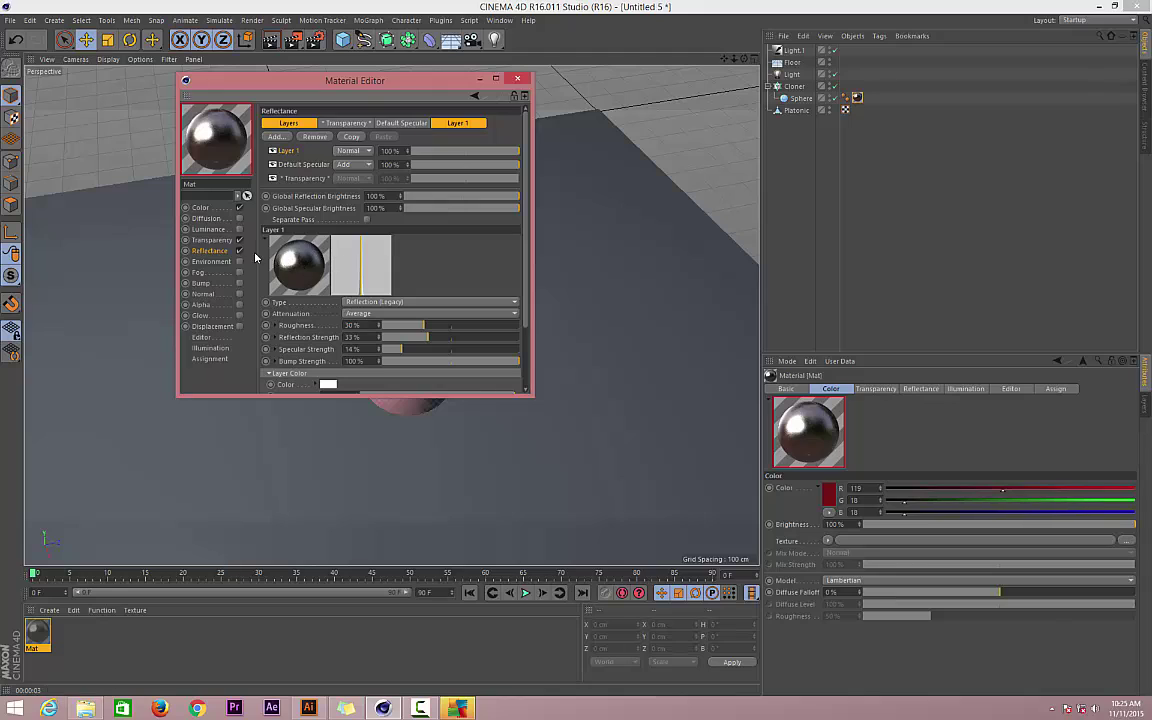
# Set the reflection layer's colour brightness to 50%, give it a Fresnel texture, and render the view
pyautogui.scroll(-3, 264, 264)
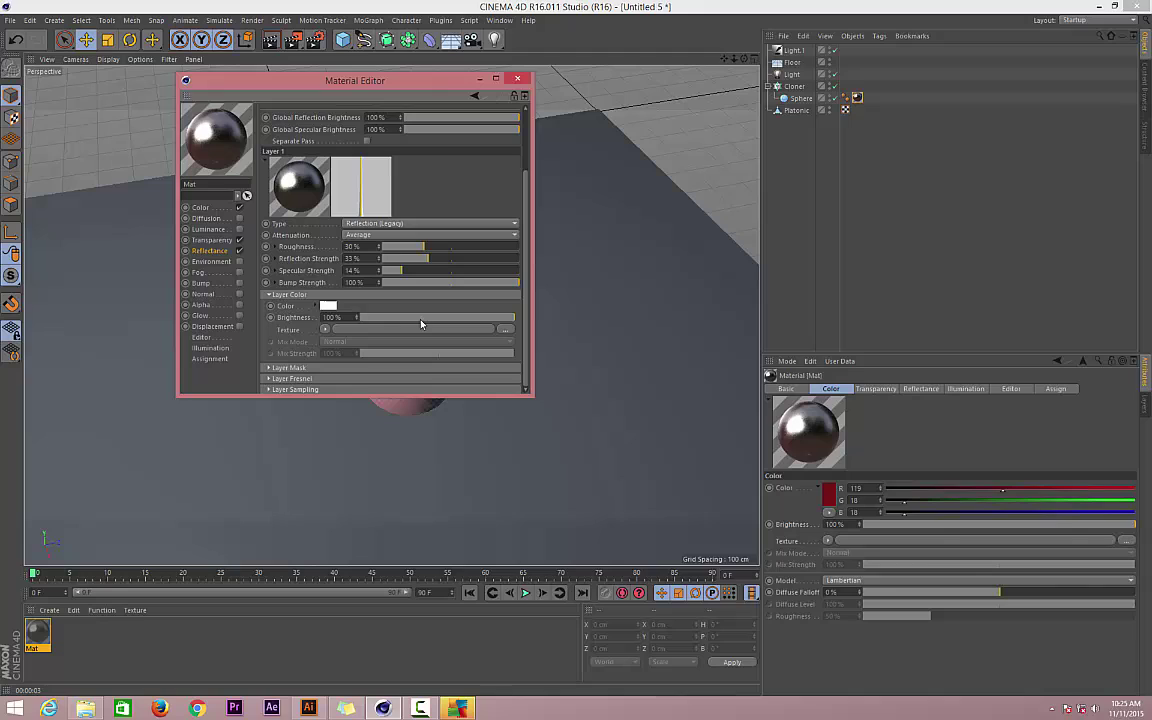
pyautogui.moveTo(421, 323)
pyautogui.mouseDown()
pyautogui.moveTo(458, 323)
pyautogui.moveTo(440, 323)
pyautogui.mouseUp()
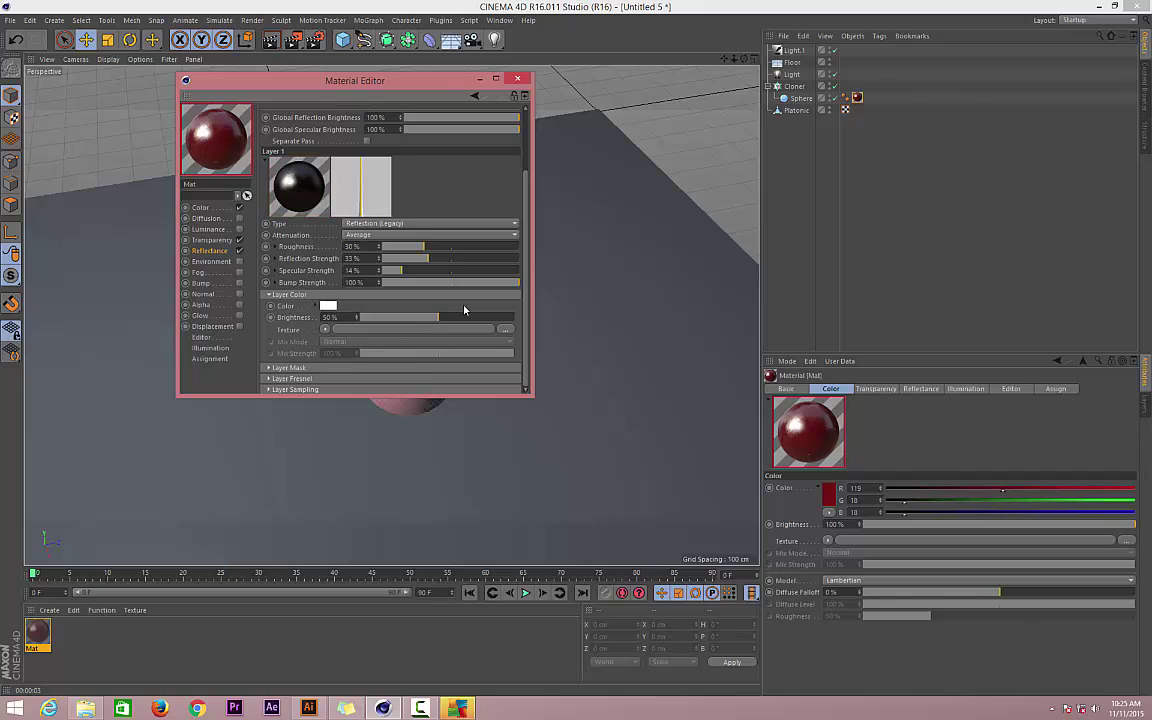
pyautogui.click(325, 330)
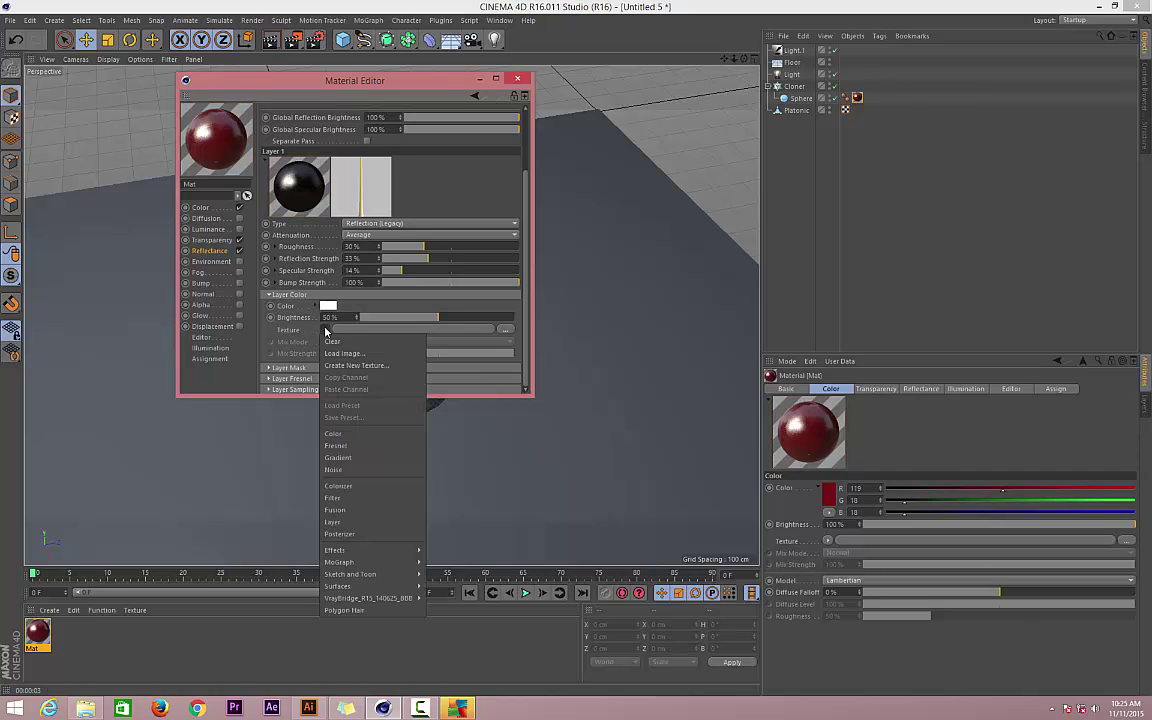
pyautogui.click(378, 445)
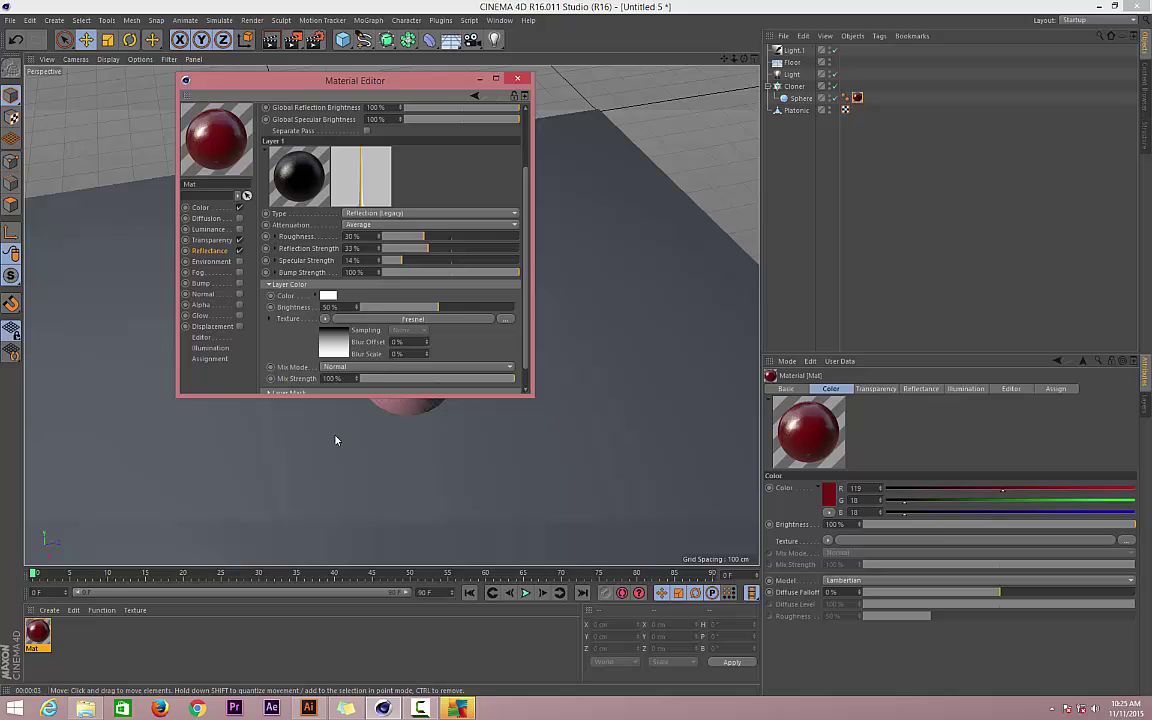
pyautogui.moveTo(402, 94); pyautogui.dragTo(910, 203)
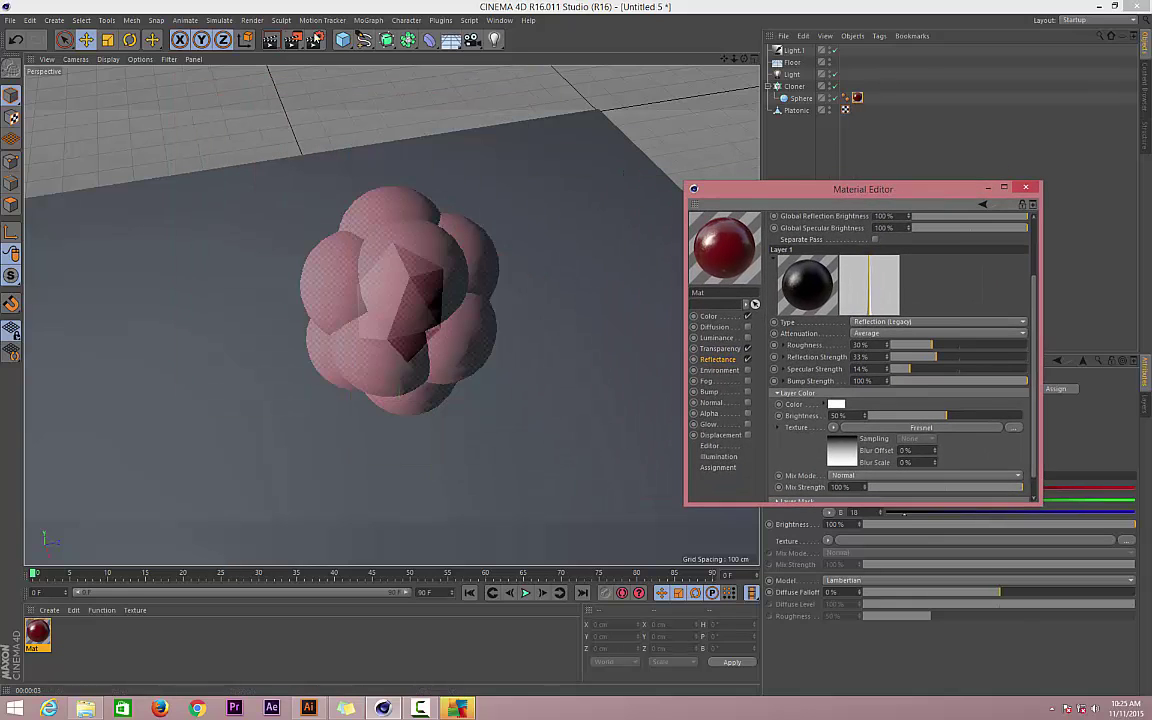
pyautogui.hotkey('ctrl', 'r')
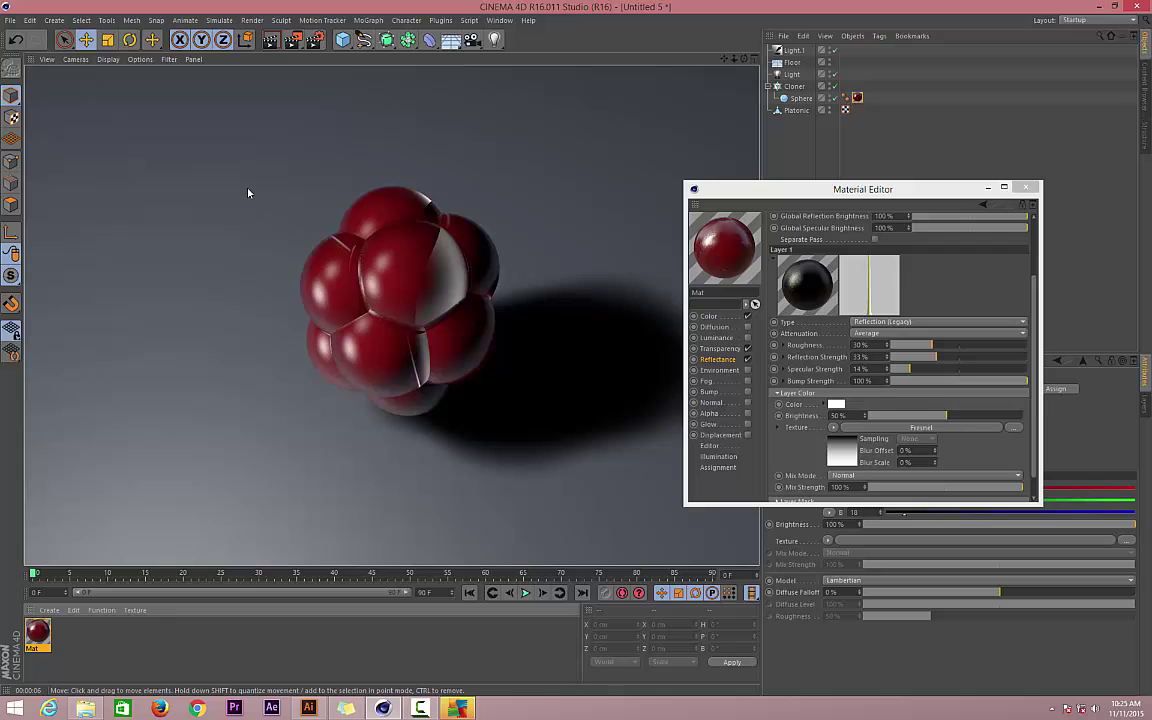
# Shift the reflection Fresnel's gradient midpoint well toward the white end and render the berry again
pyautogui.moveTo(786, 189); pyautogui.dragTo(291, 107)
pyautogui.click(342, 372)
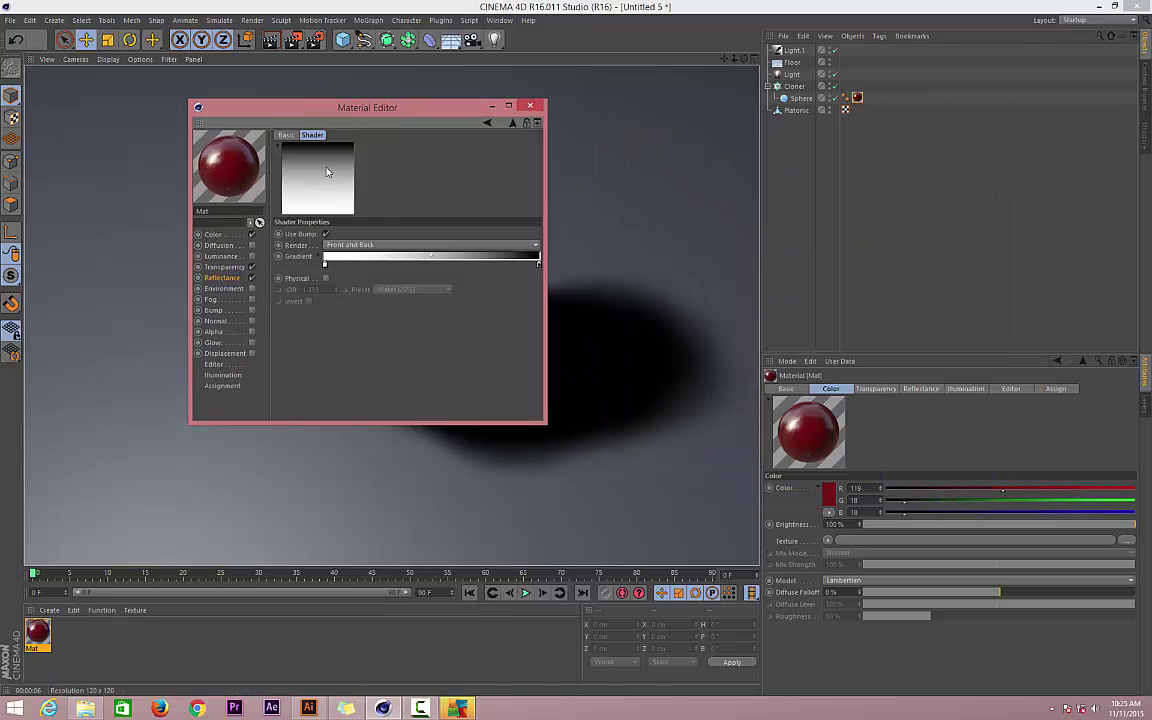
pyautogui.moveTo(431, 257); pyautogui.dragTo(381, 258)
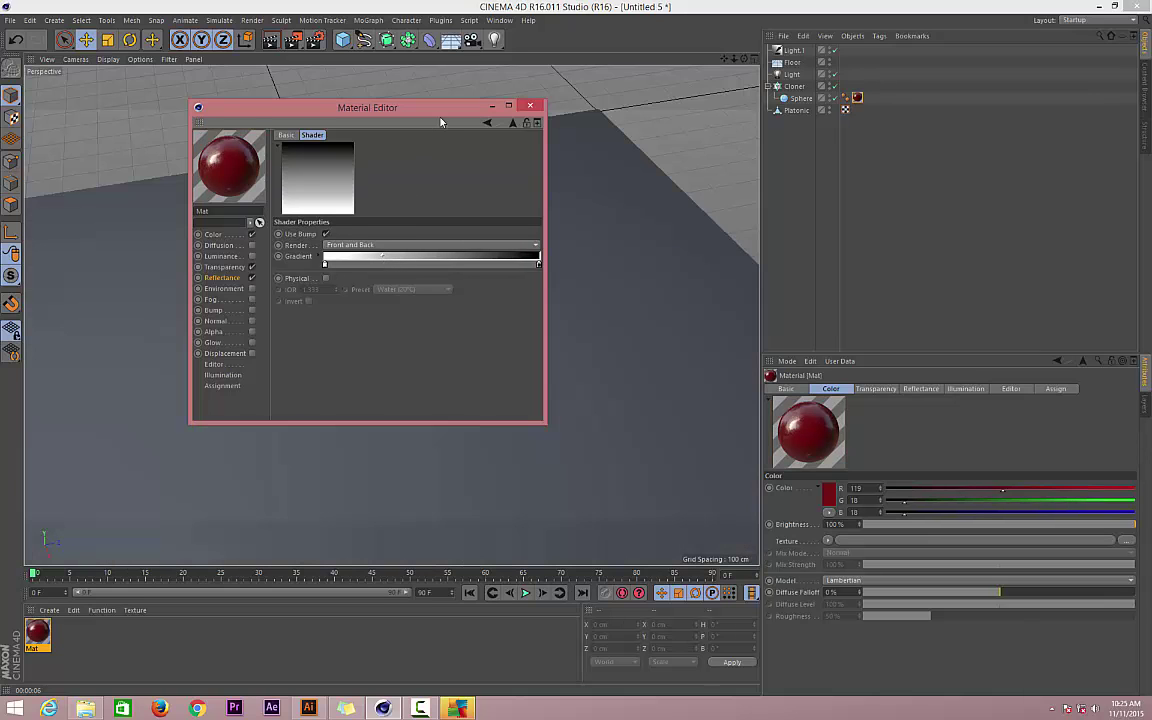
pyautogui.moveTo(412, 105); pyautogui.dragTo(968, 187)
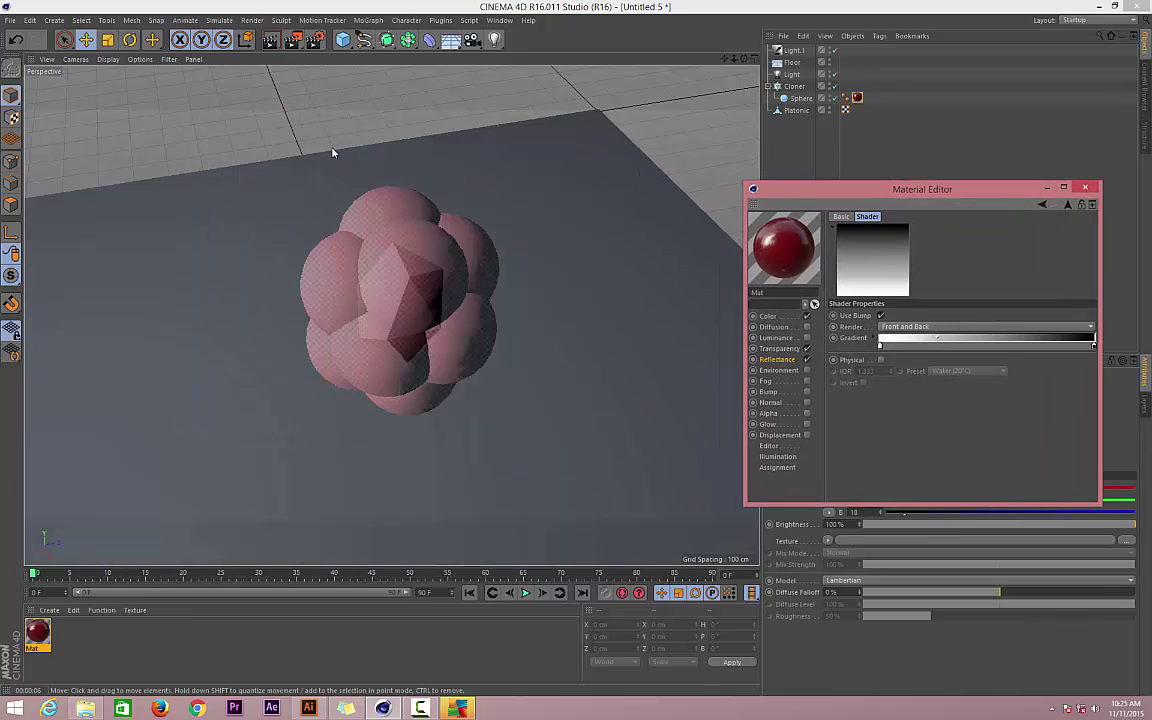
pyautogui.click(271, 43)
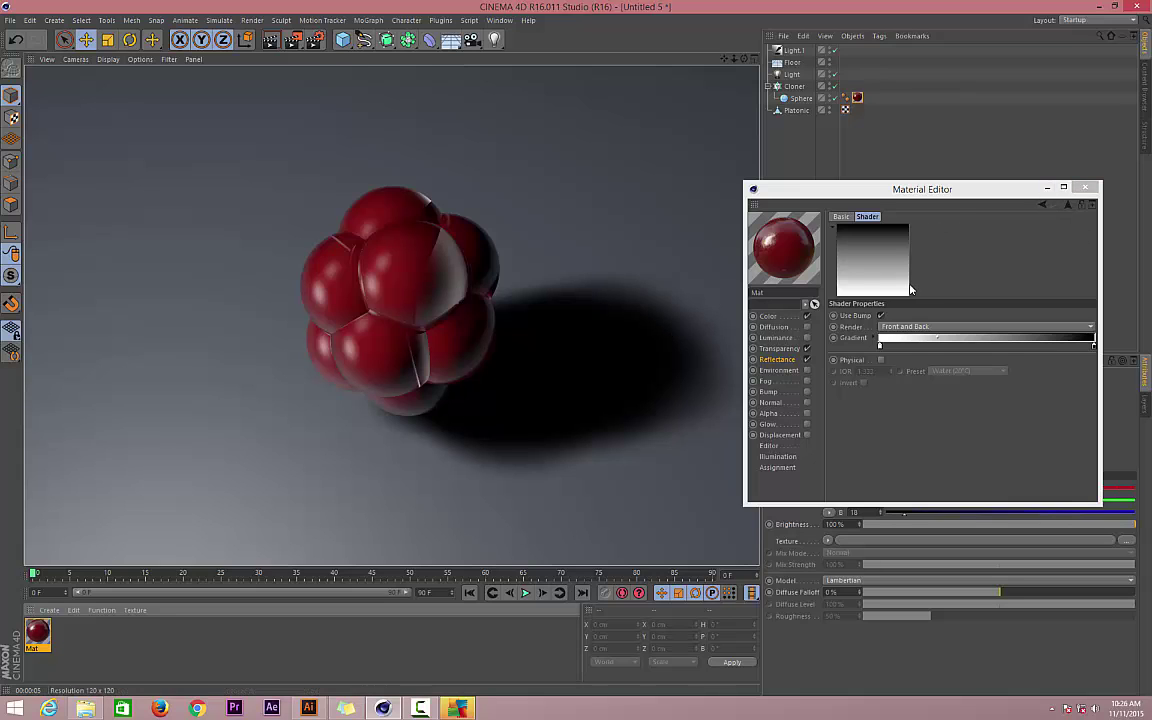
# Lower the reflection layer's colour brightness to 36% and render the view to check the berry
pyautogui.moveTo(801, 192); pyautogui.dragTo(802, 193)
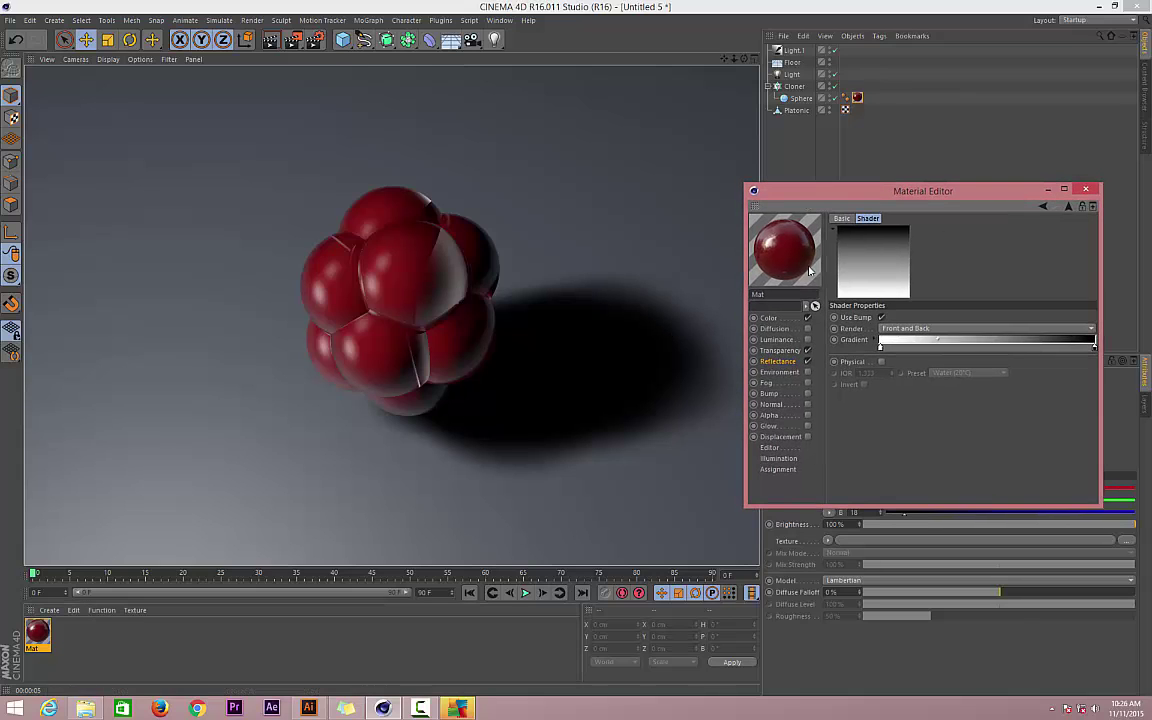
pyautogui.click(779, 350)
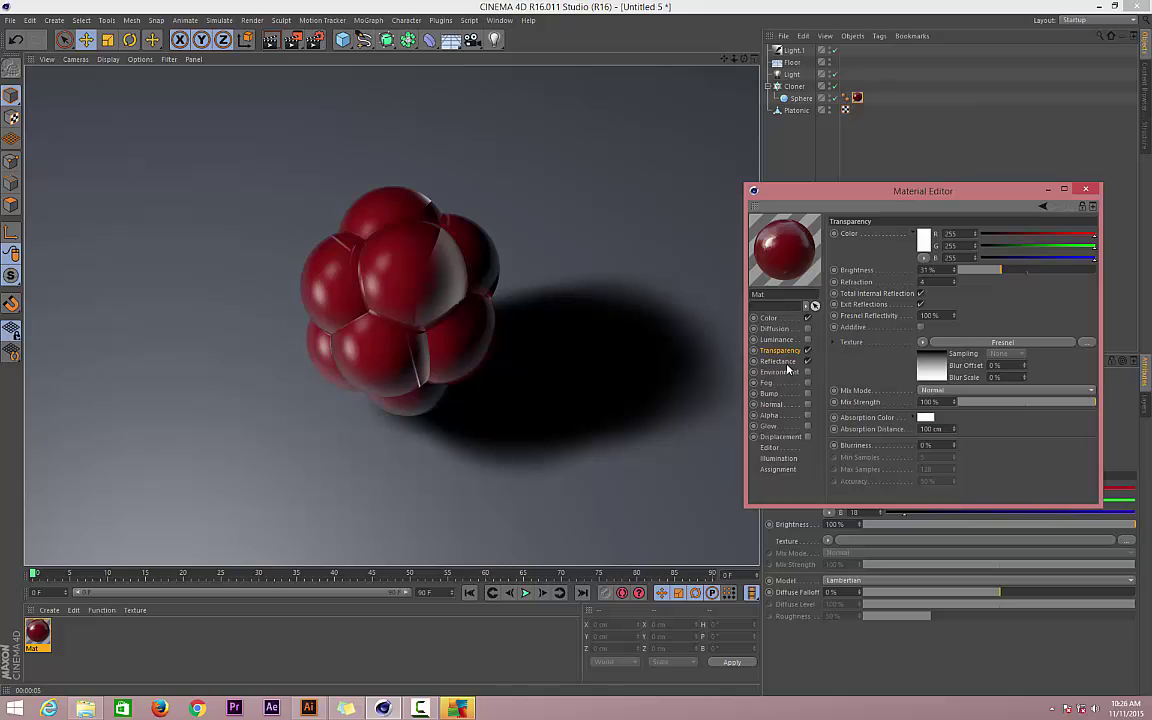
pyautogui.click(781, 361)
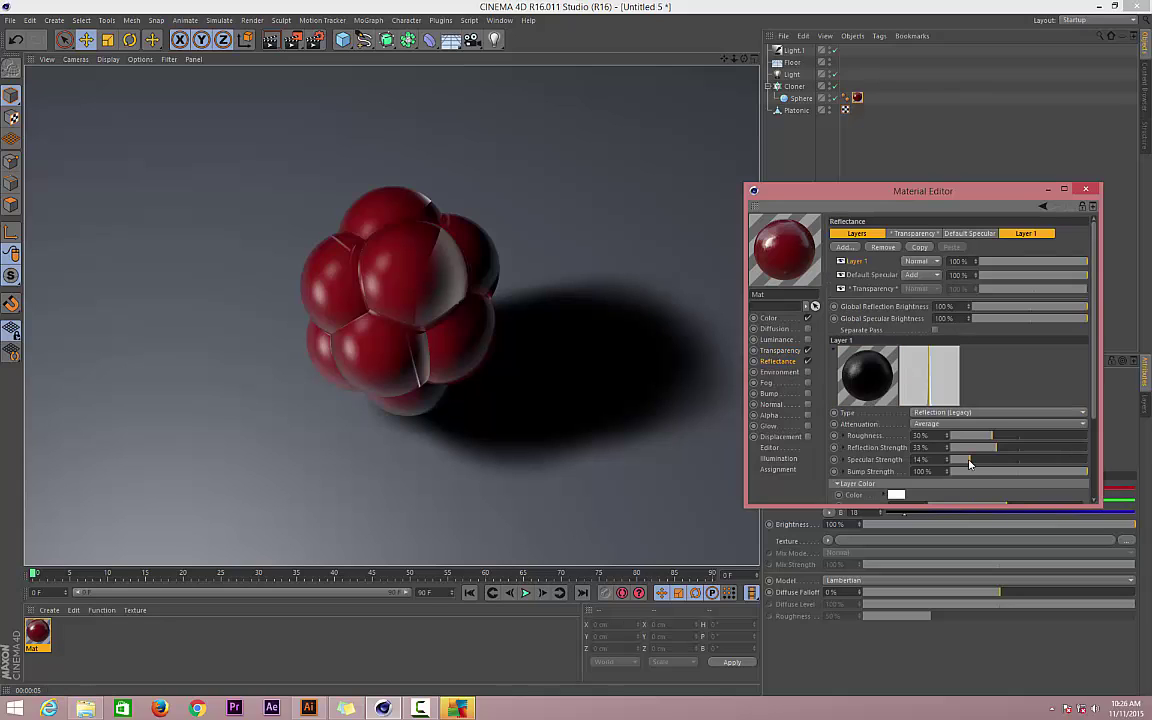
pyautogui.scroll(-3, 997, 404)
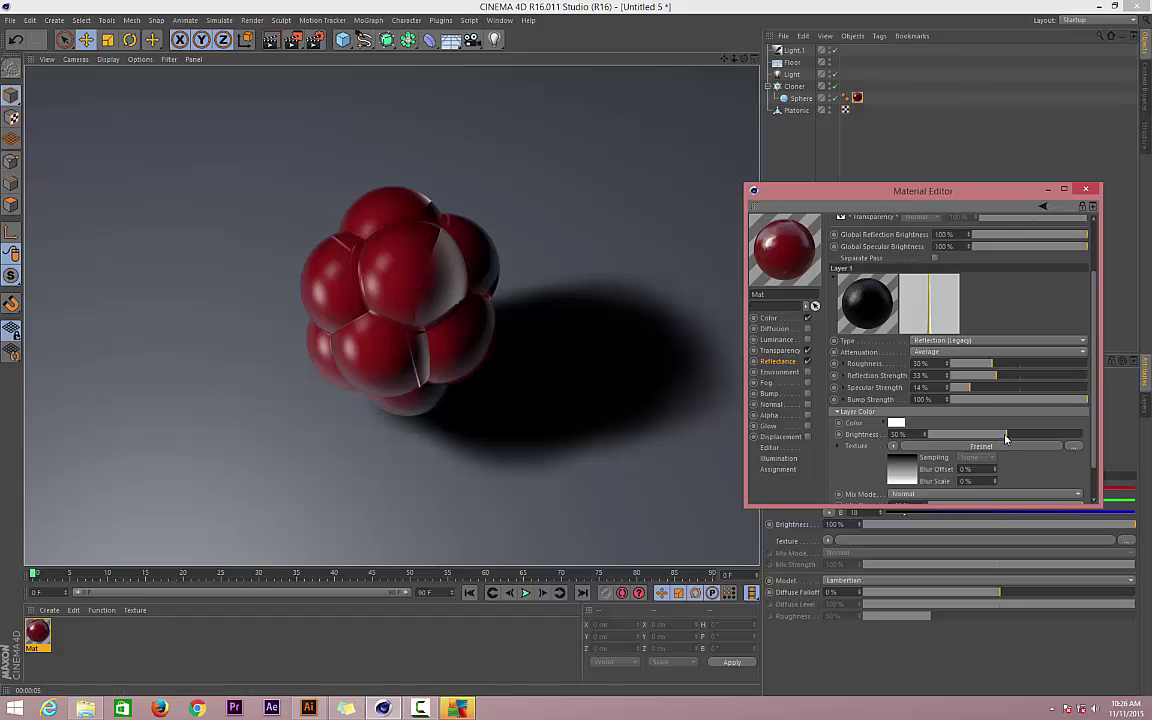
pyautogui.moveTo(1006, 436); pyautogui.dragTo(984, 437)
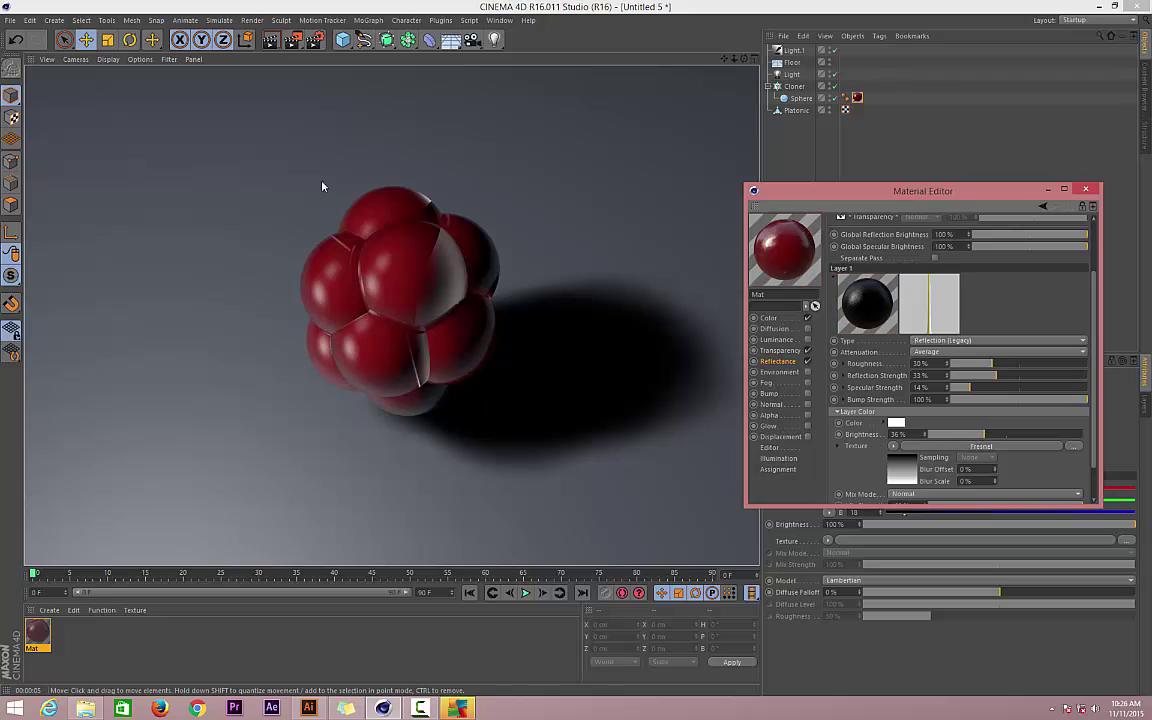
pyautogui.click(269, 44)
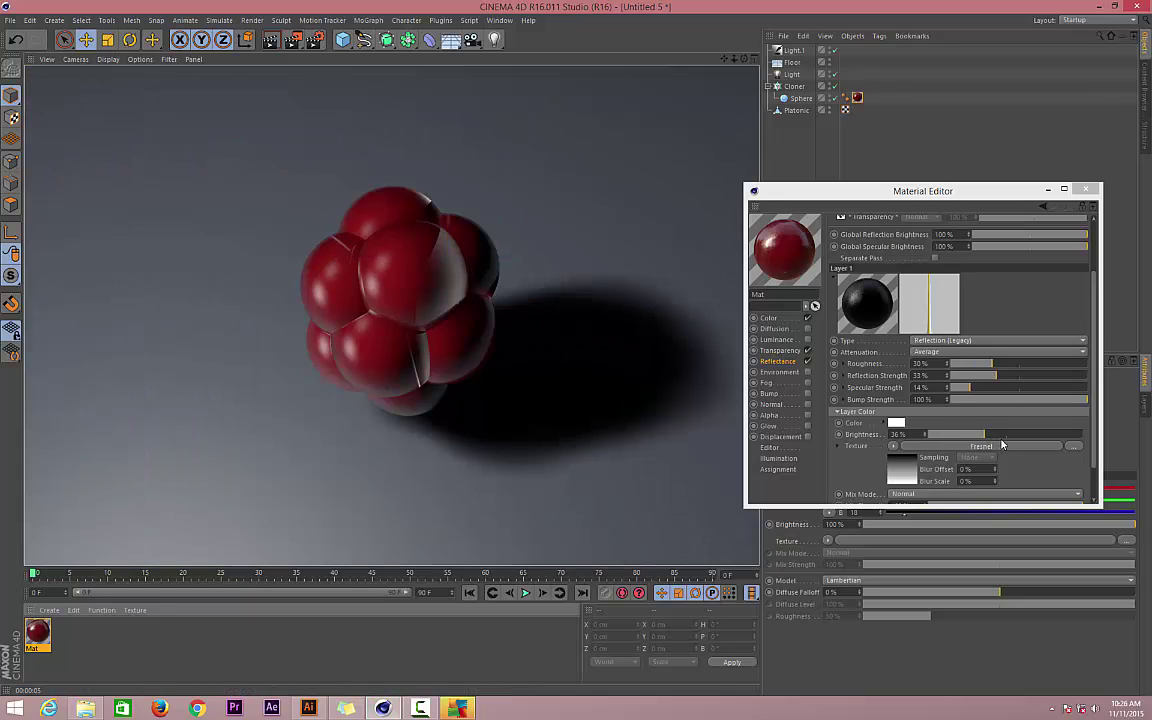
# Set the reflection layer's colour brightness to 50% and its specular strength to 9%, and render the view
pyautogui.moveTo(1000, 444); pyautogui.dragTo(1006, 445)
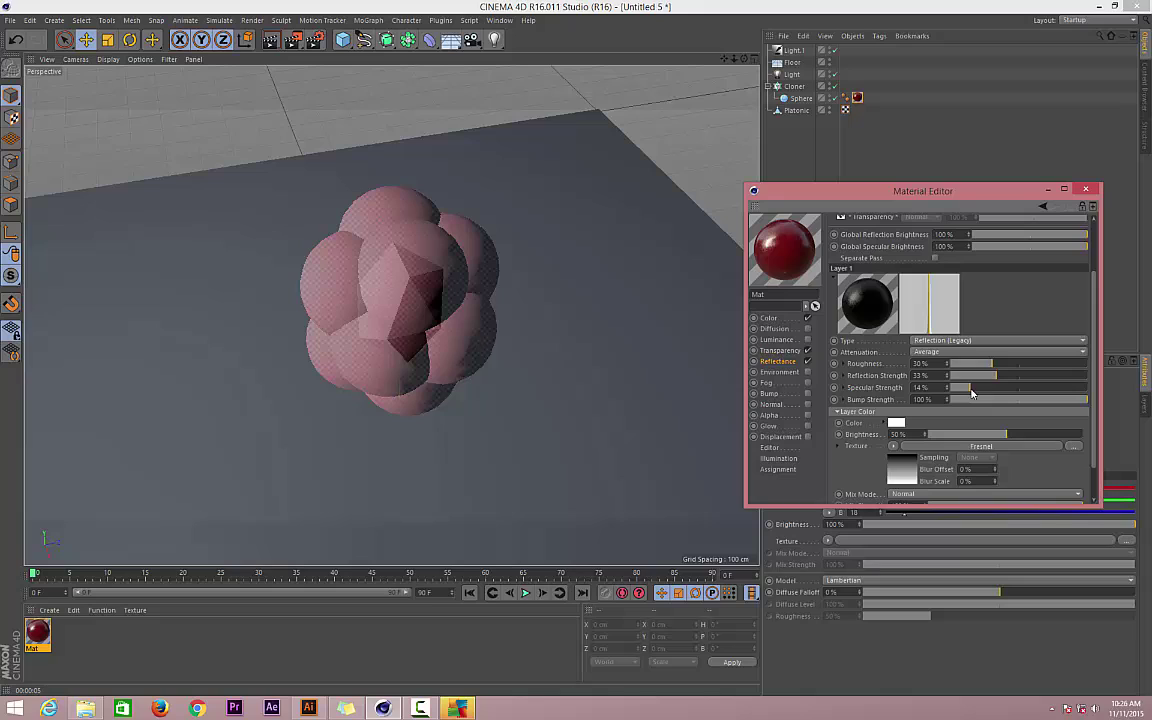
pyautogui.moveTo(967, 392); pyautogui.dragTo(961, 392)
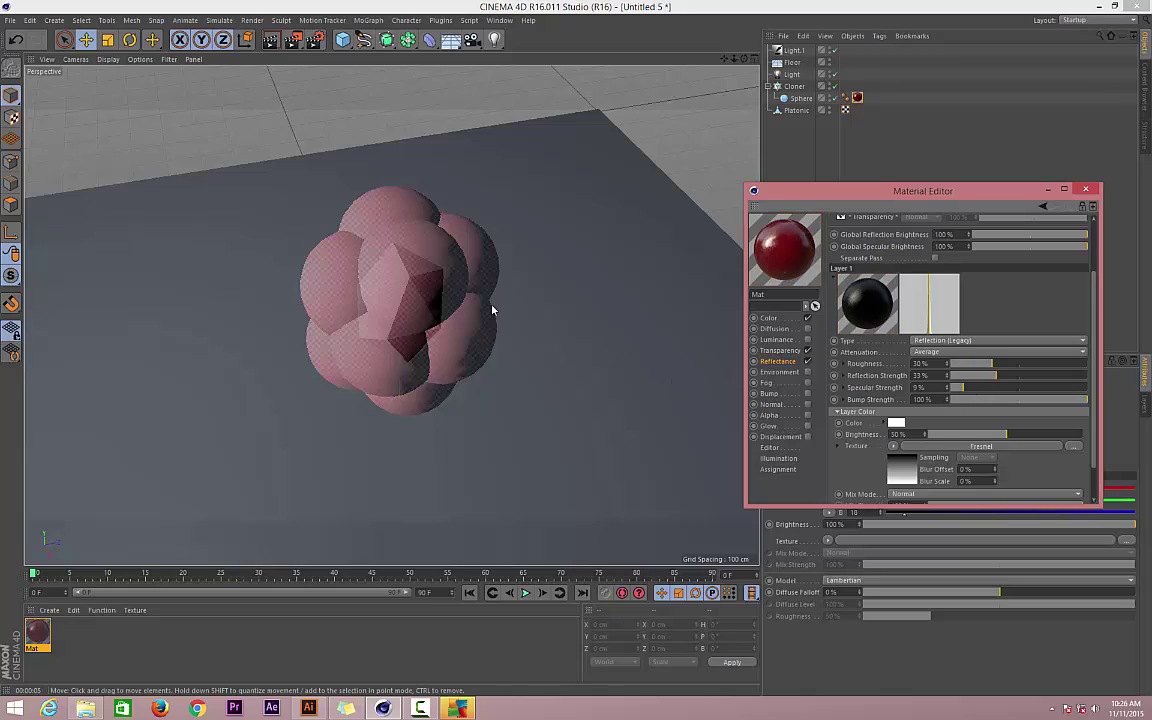
pyautogui.click(270, 39)
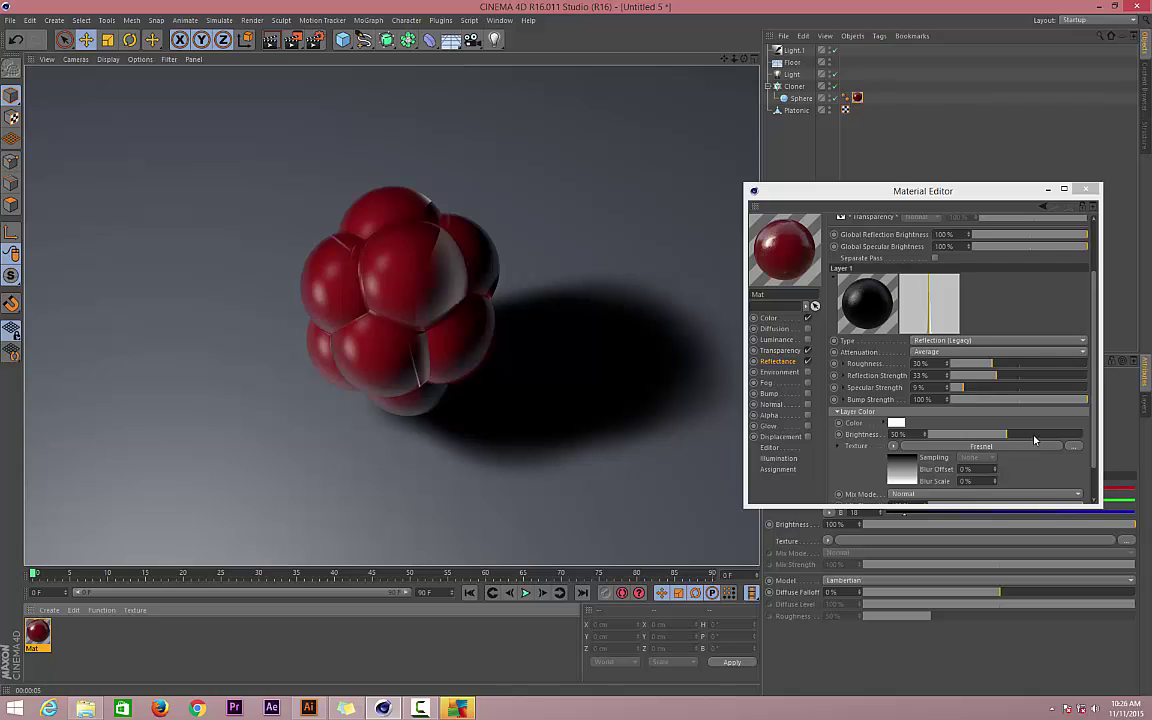
# Raise the reflection layer's colour brightness to 77% and render the berry again
pyautogui.moveTo(1034, 440); pyautogui.dragTo(1047, 435)
pyautogui.click(254, 142)
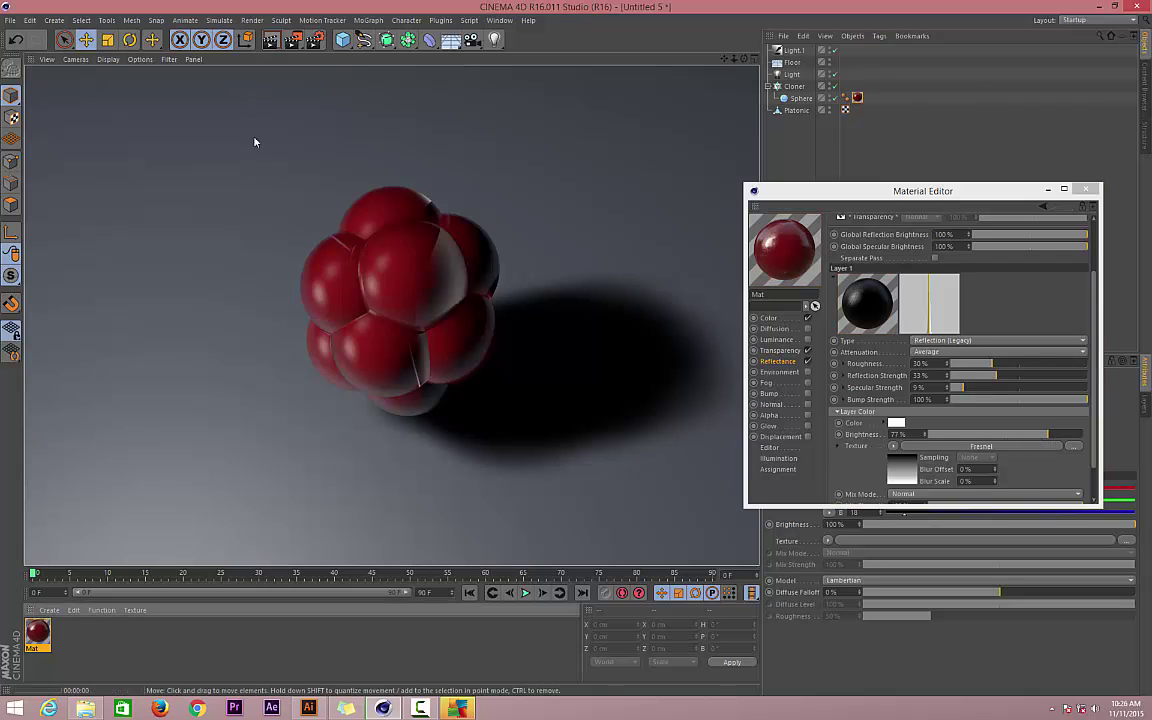
pyautogui.hotkey('ctrl', 'r')
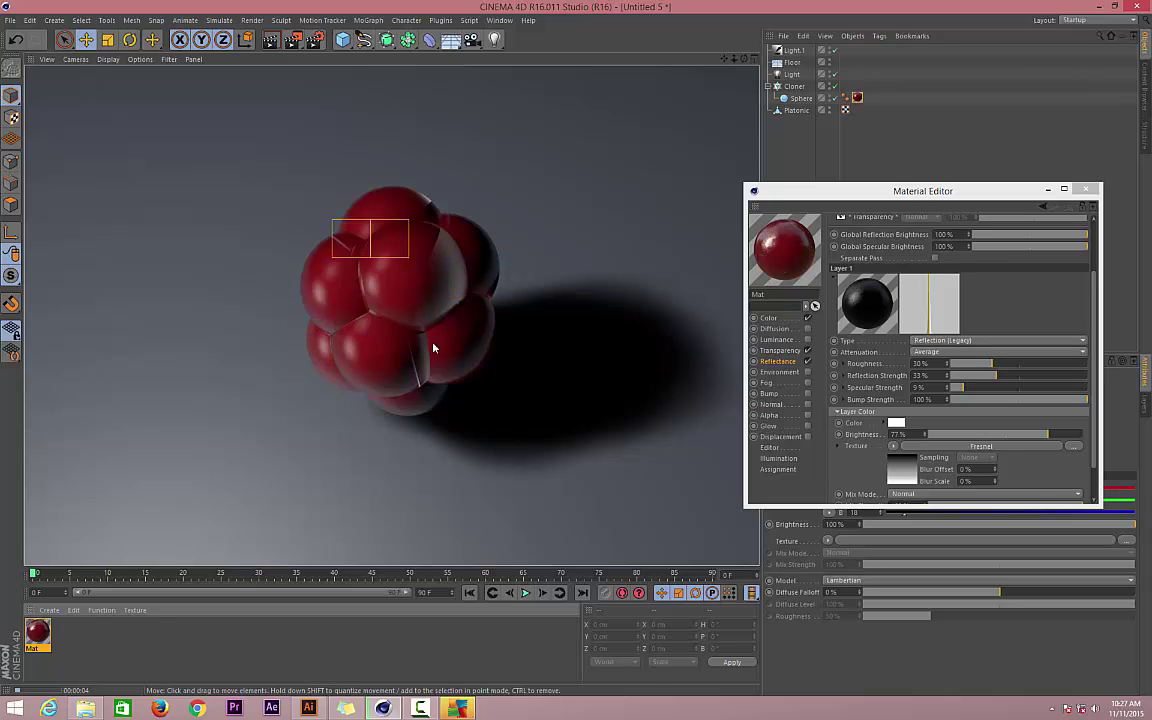
# Reshape the reflection Fresnel's gradient by moving the black knot well inward and the white knot slightly inward, rendering the berry to compare
pyautogui.click(910, 468)
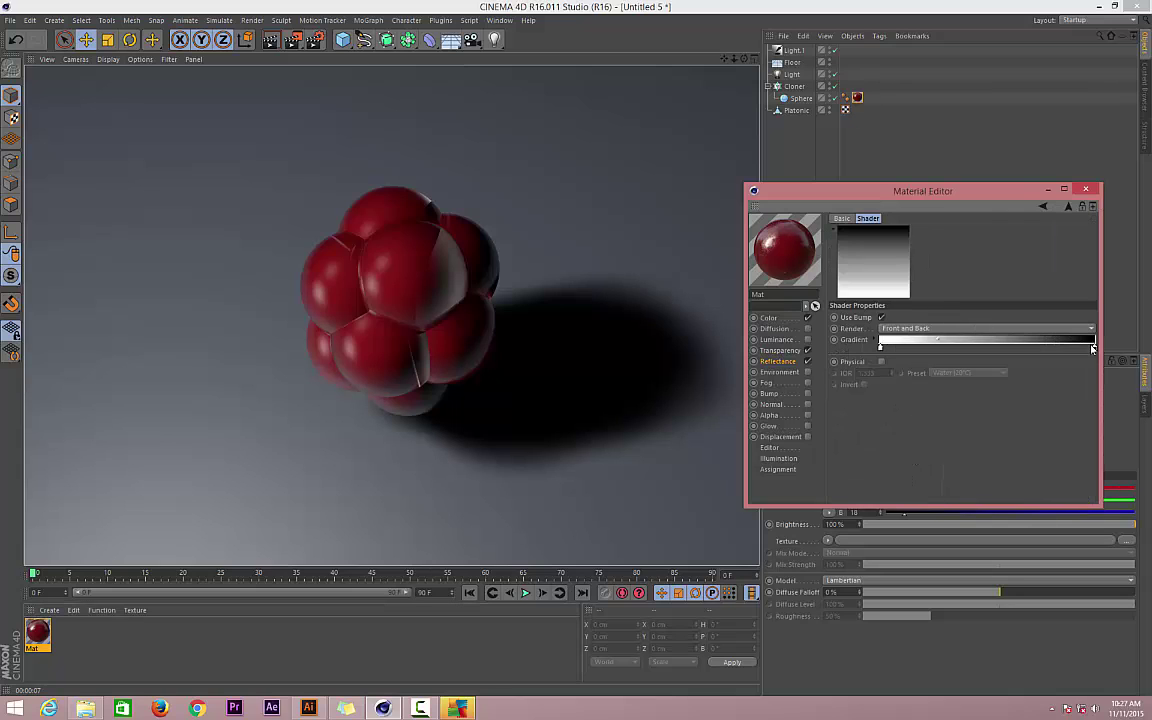
pyautogui.moveTo(1093, 348); pyautogui.dragTo(1046, 348)
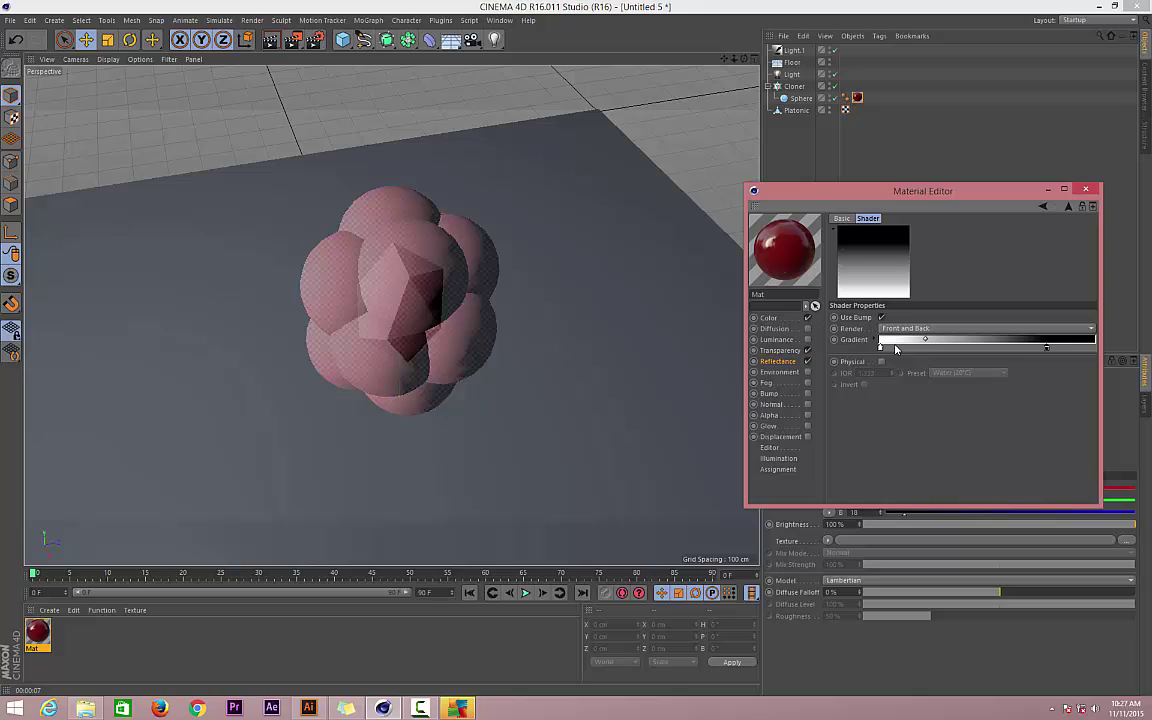
pyautogui.moveTo(925, 340); pyautogui.dragTo(879, 341)
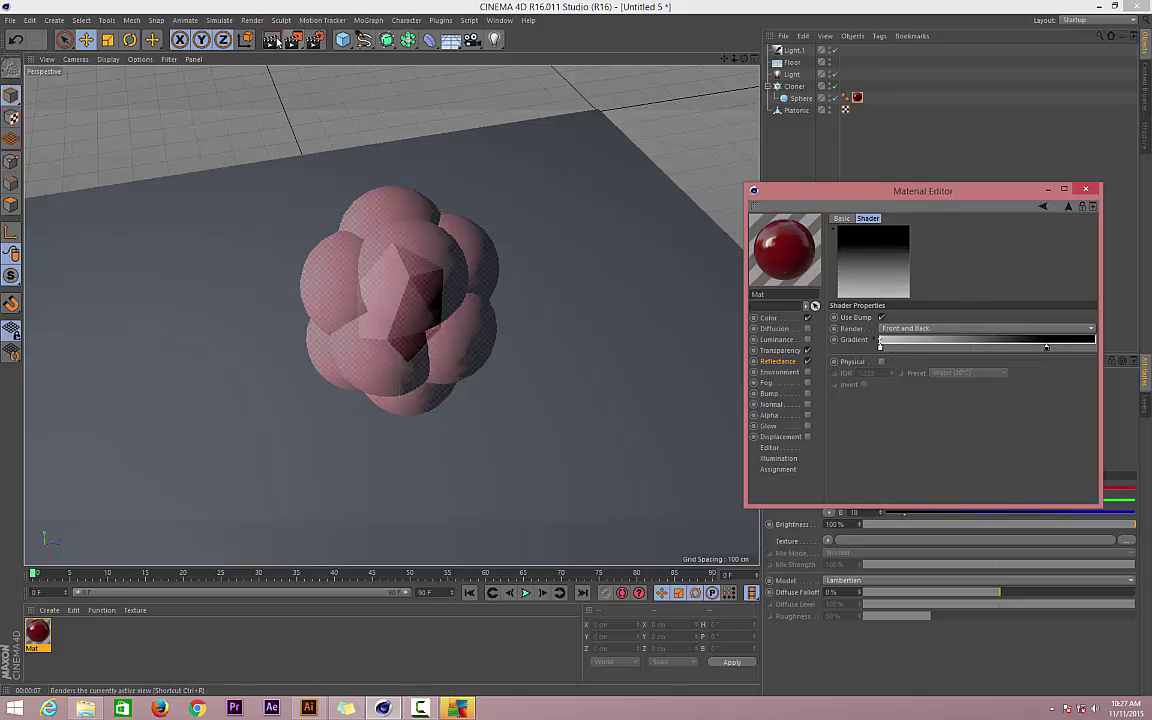
pyautogui.click(278, 106)
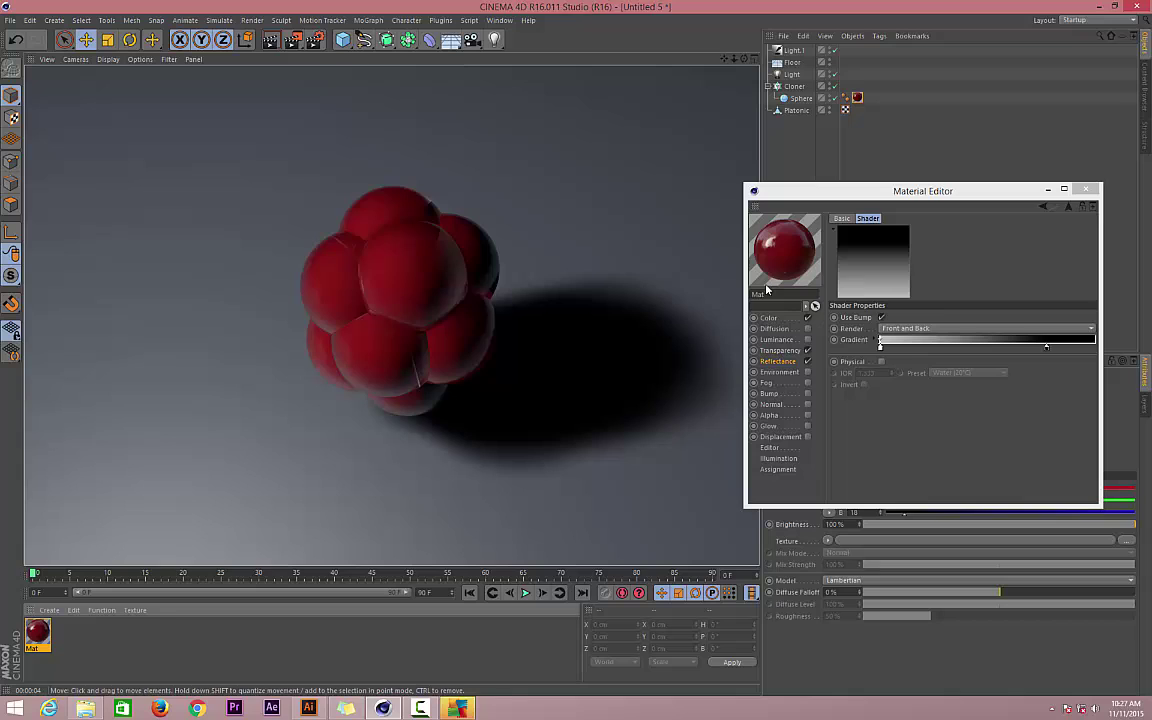
pyautogui.moveTo(881, 348)
pyautogui.mouseDown()
pyautogui.moveTo(906, 342)
pyautogui.moveTo(885, 352)
pyautogui.mouseUp()
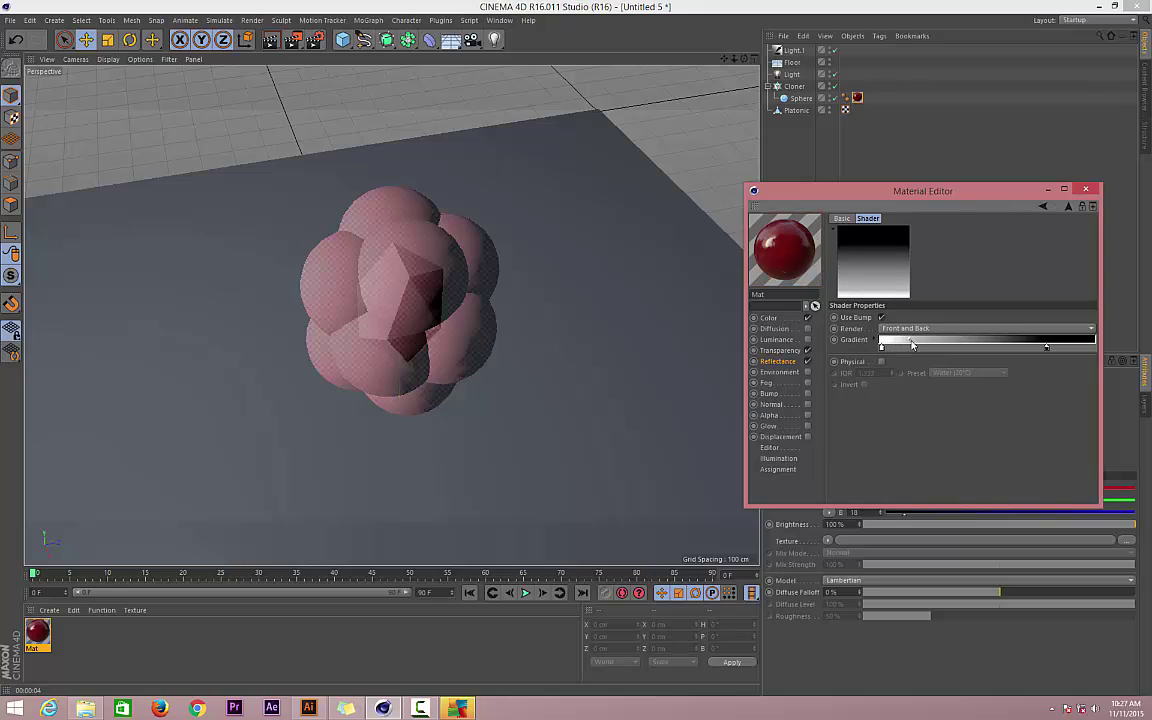
pyautogui.click(269, 42)
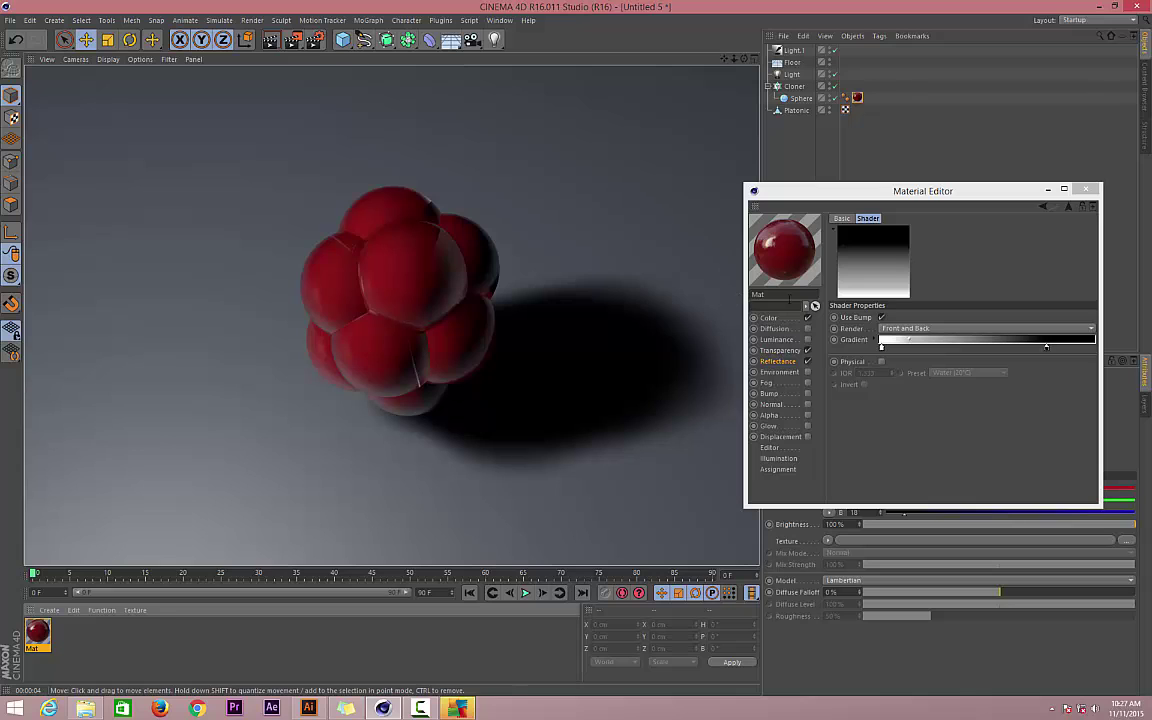
# Set the reflection layer's specular strength to 19% and render the view
pyautogui.click(786, 361)
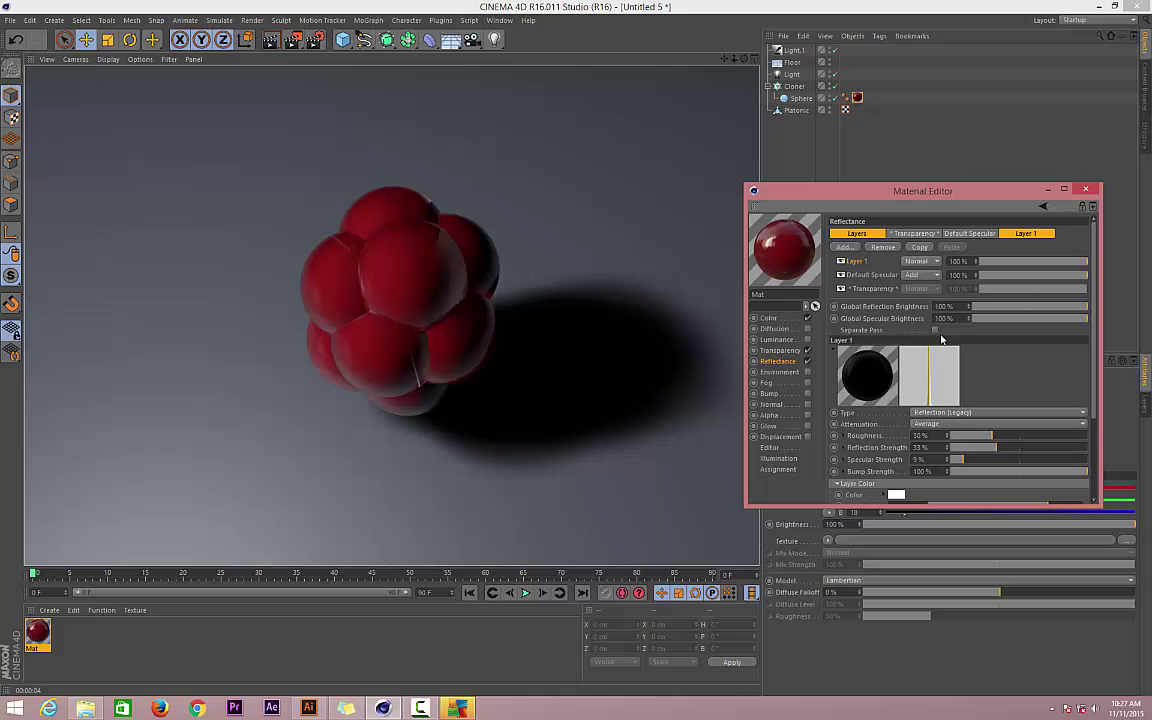
pyautogui.scroll(-3, 1004, 384)
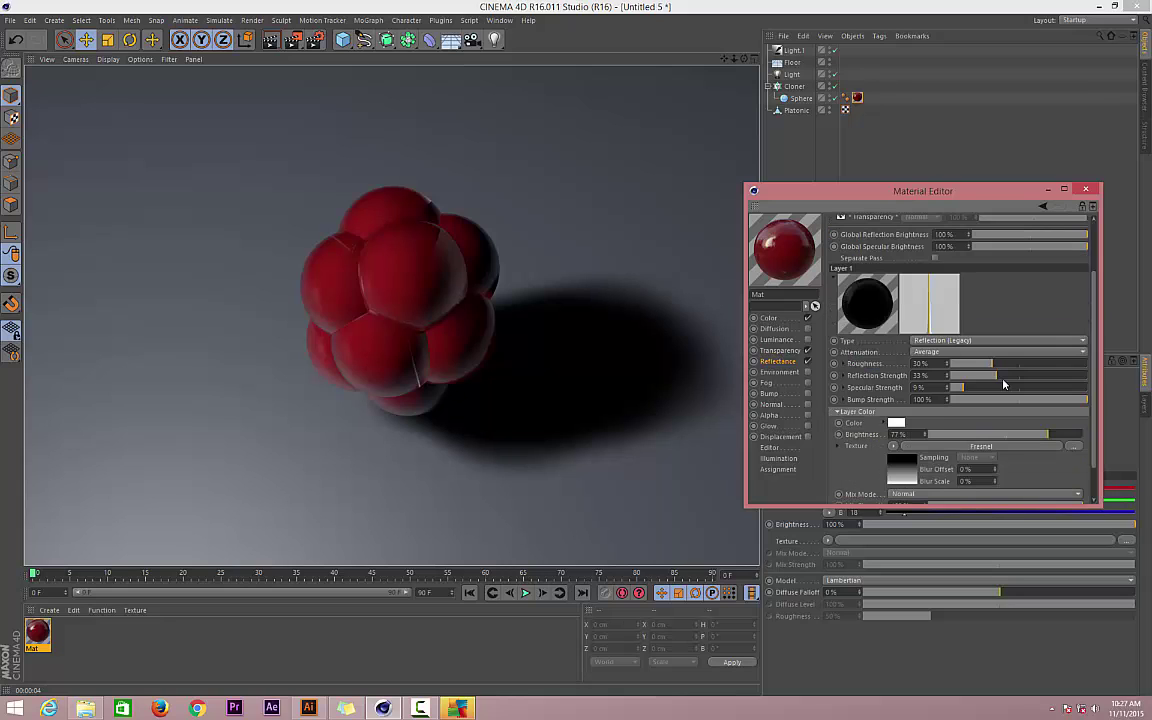
pyautogui.moveTo(975, 393); pyautogui.dragTo(977, 392)
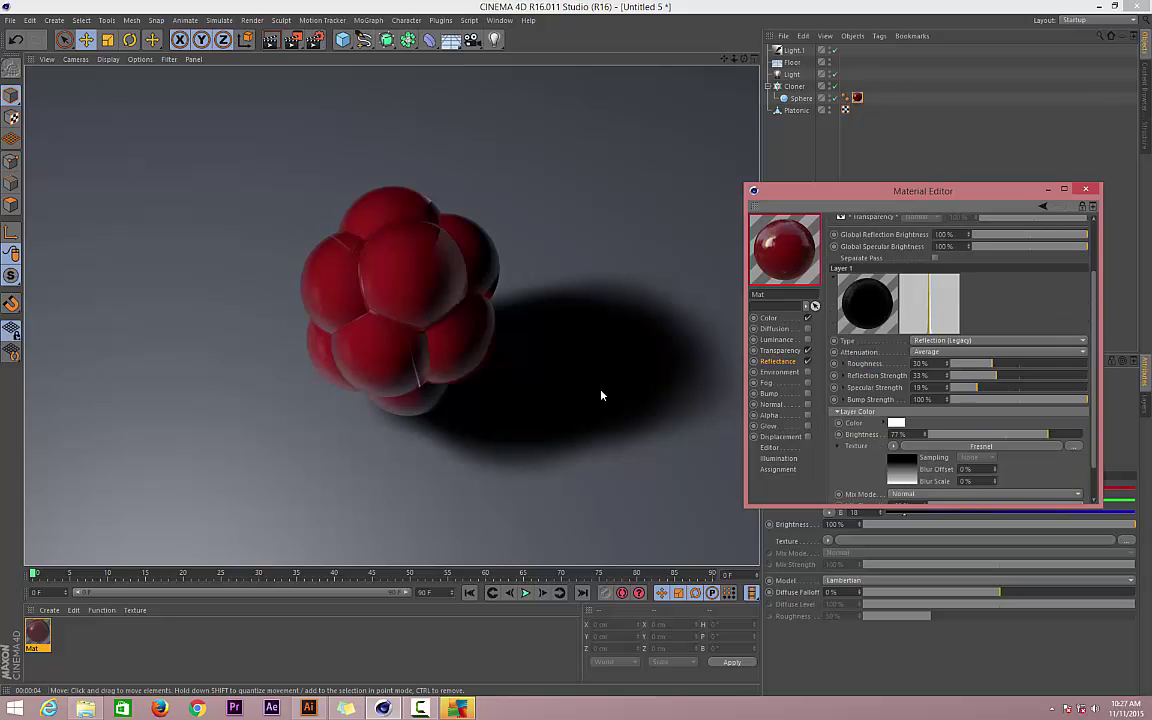
pyautogui.click(542, 354)
pyautogui.click(270, 40)
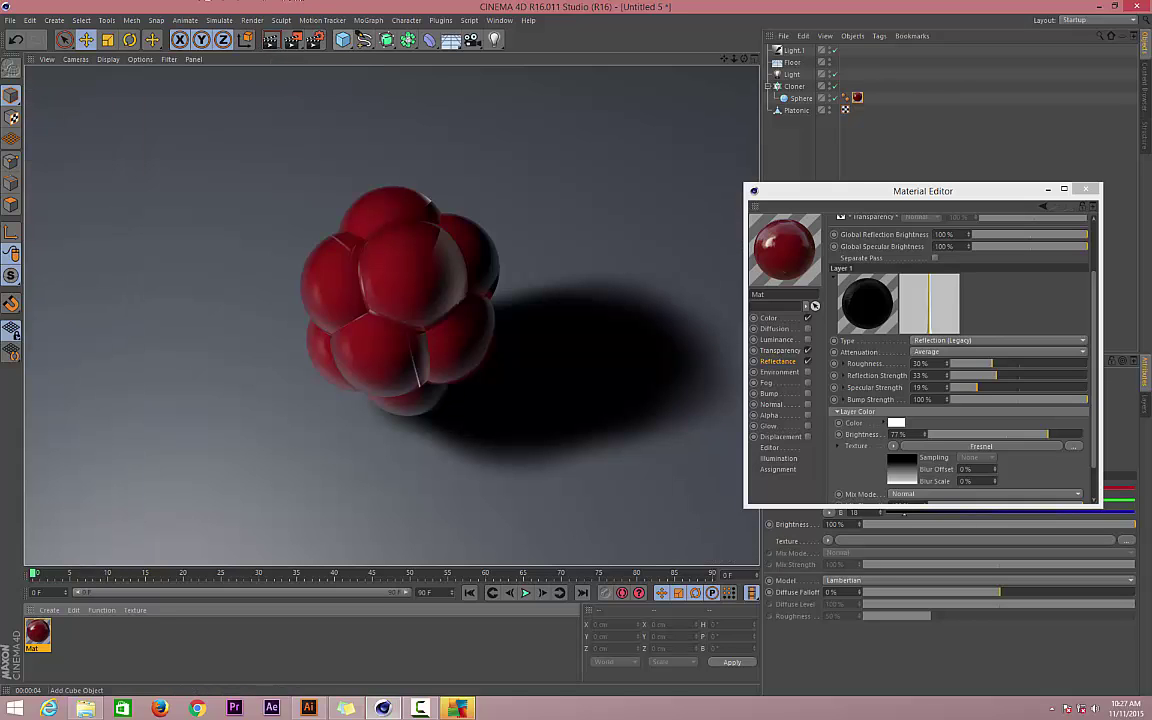
# Switch to the desktop, have AVG remove the detected threat, close its alert and return to Cinema 4D
pyautogui.click(1096, 8)
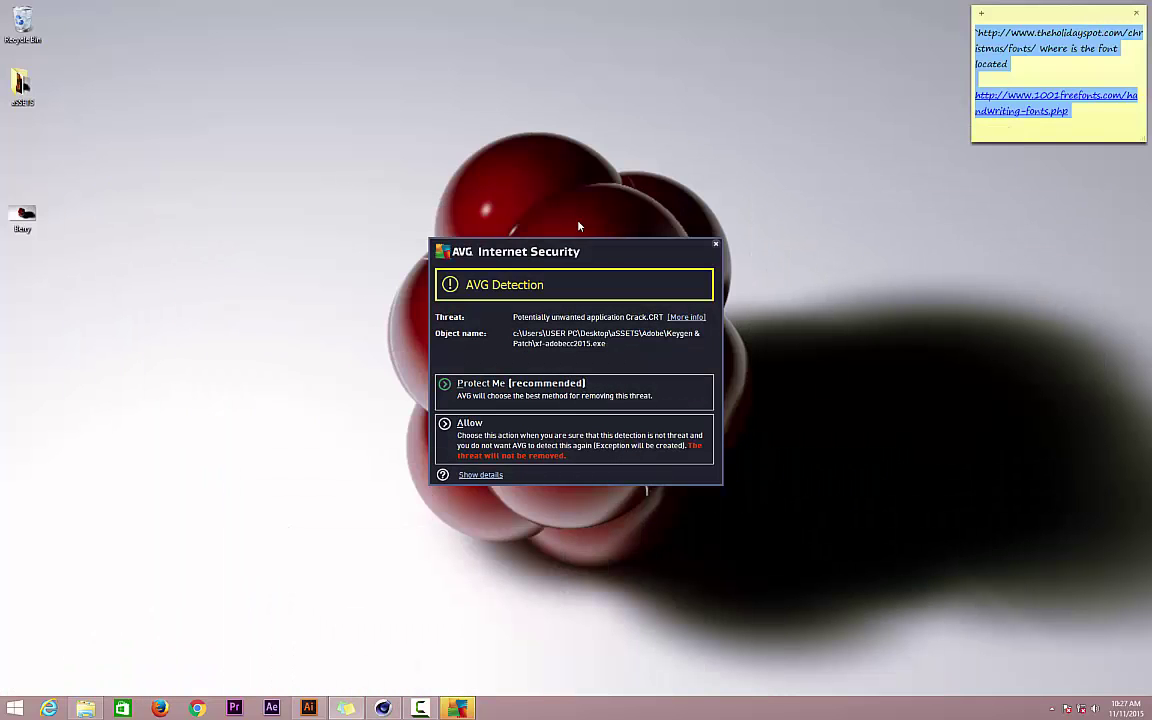
pyautogui.click(522, 390)
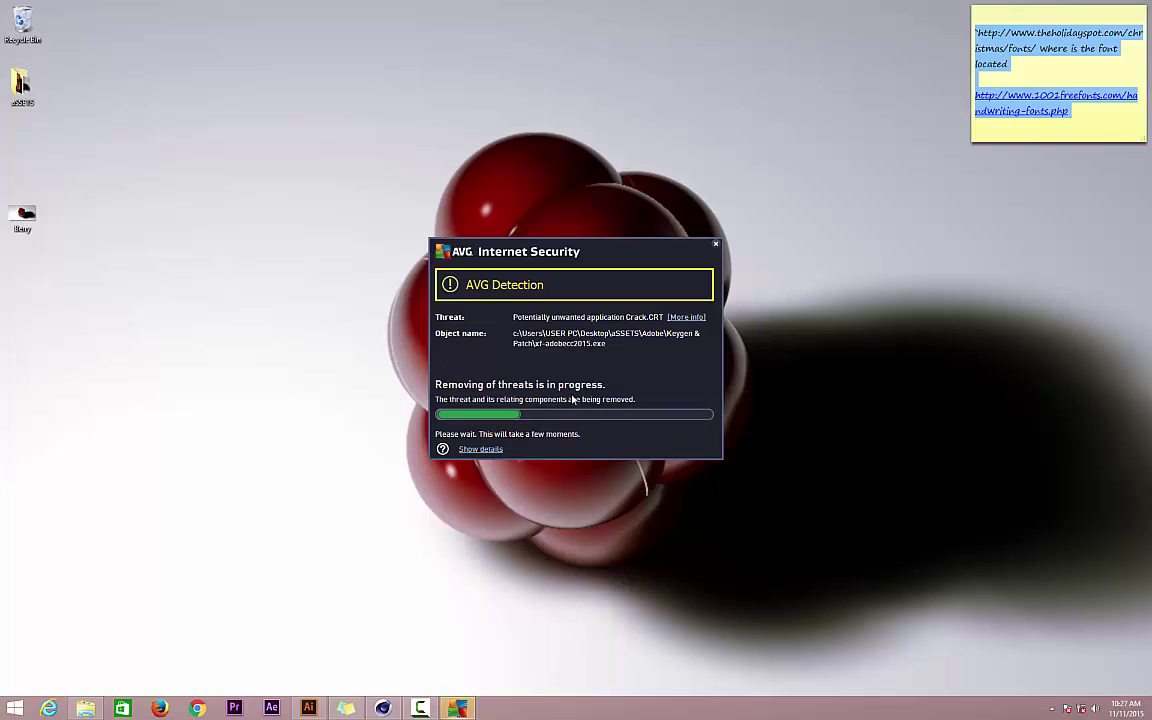
pyautogui.click(716, 246)
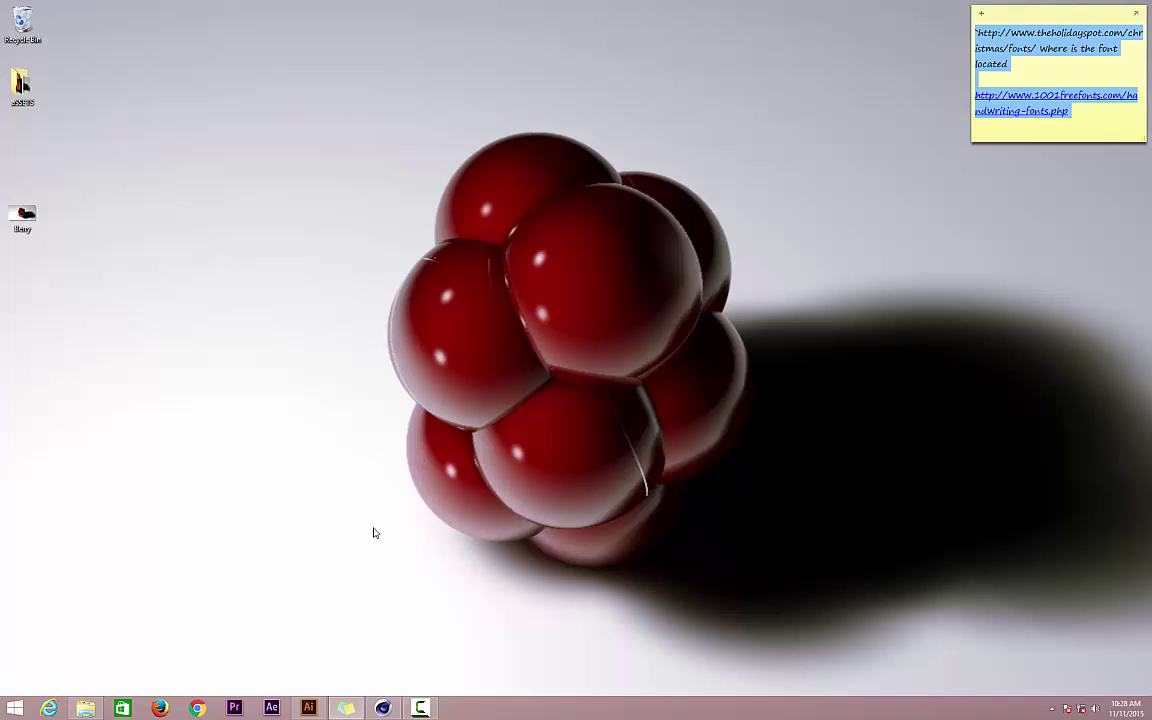
pyautogui.click(383, 708)
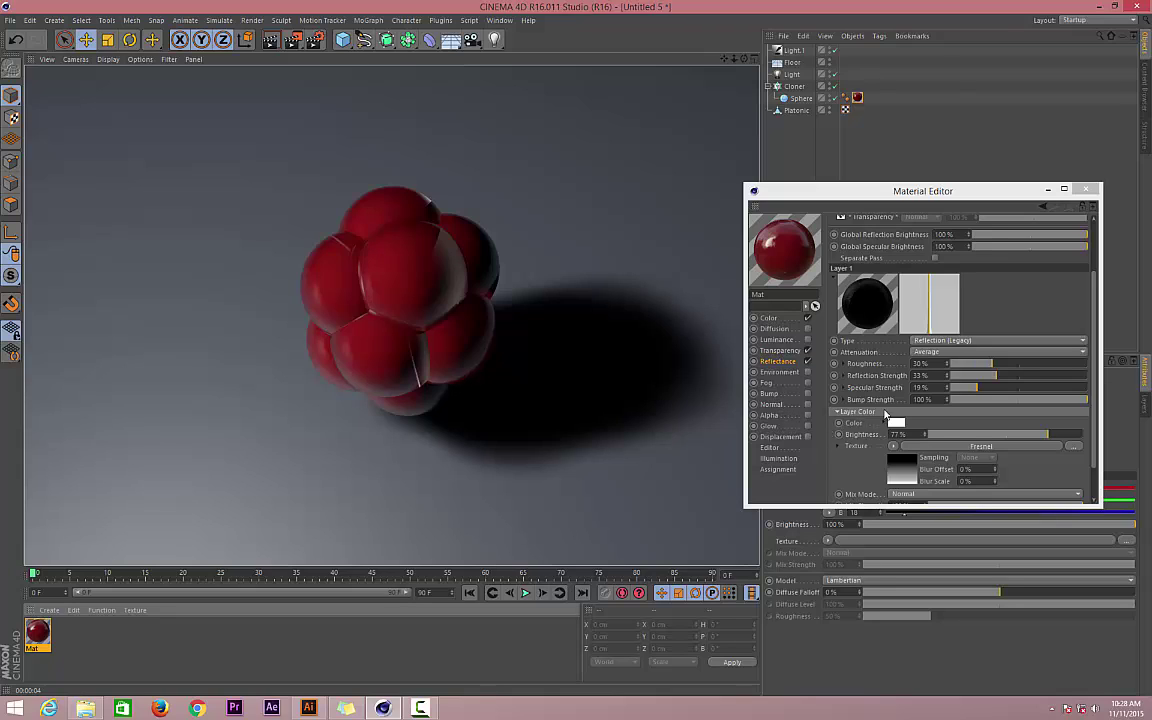
# Set the reflection layer's specular strength to 24% and colour brightness to 62%, render the view and close the material editor
pyautogui.click(983, 388)
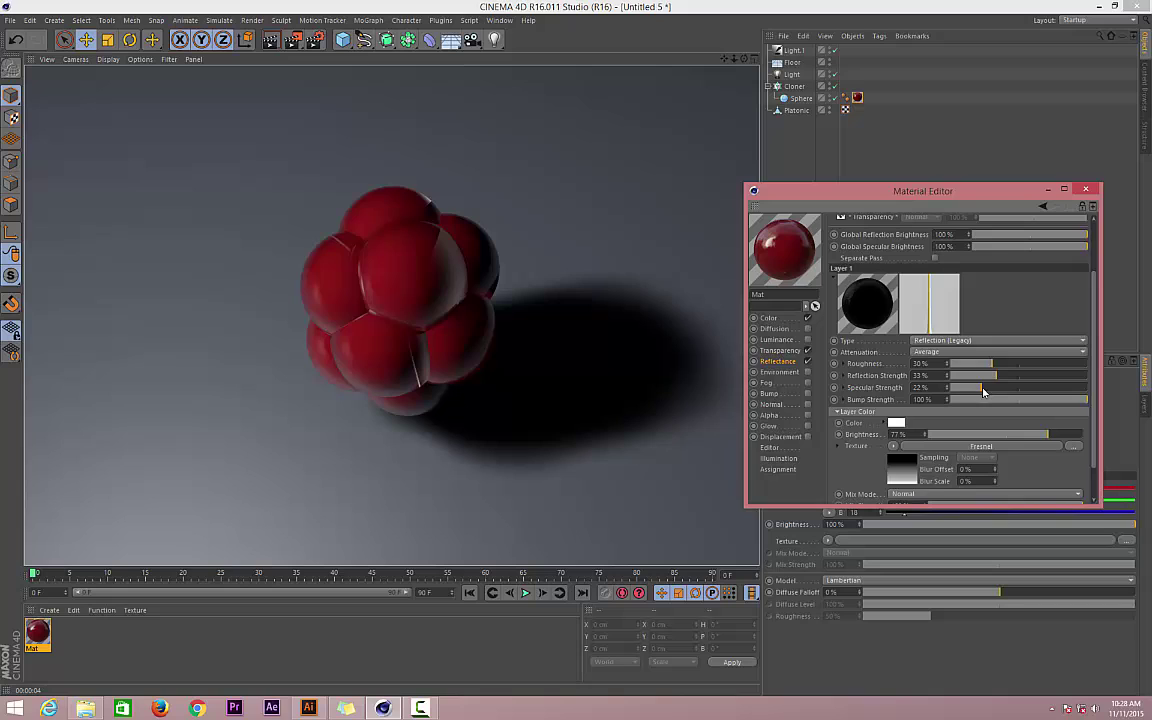
pyautogui.click(1025, 435)
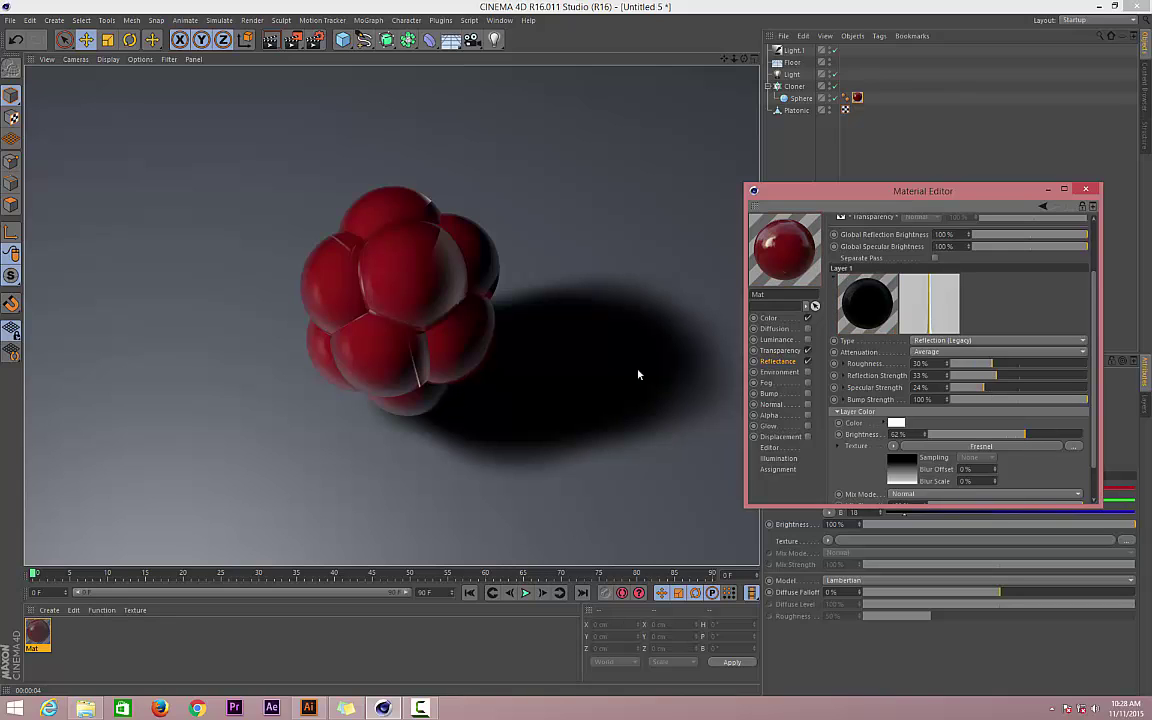
pyautogui.click(279, 43)
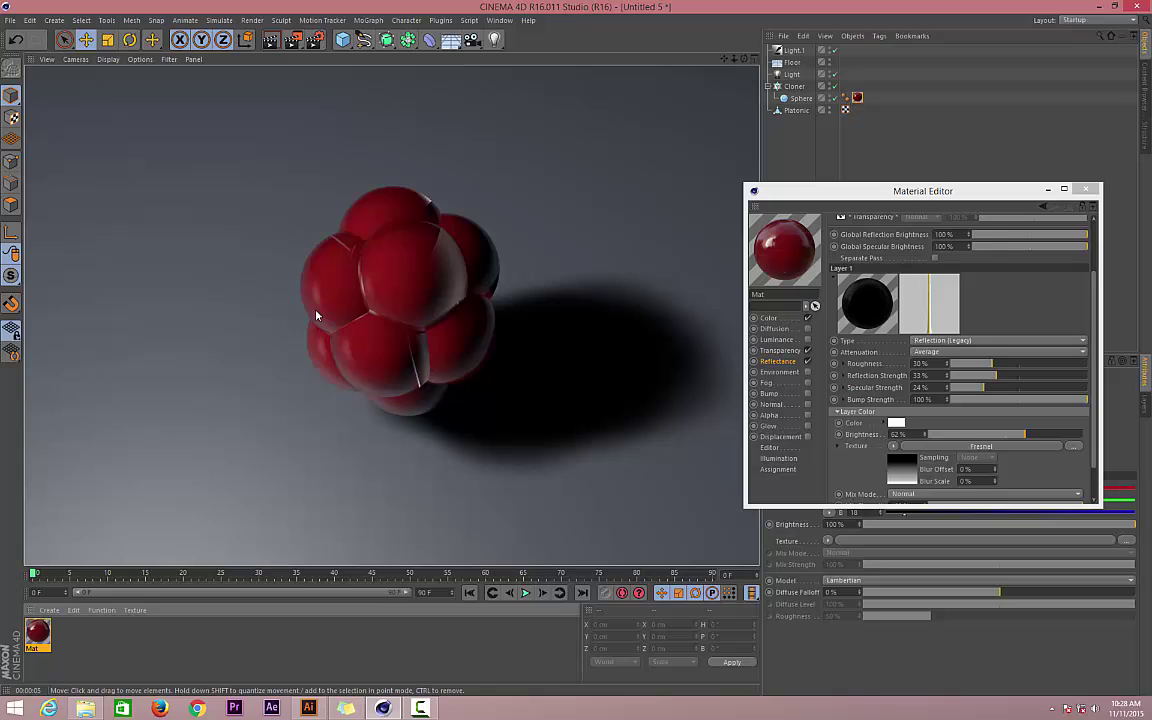
pyautogui.click(1093, 189)
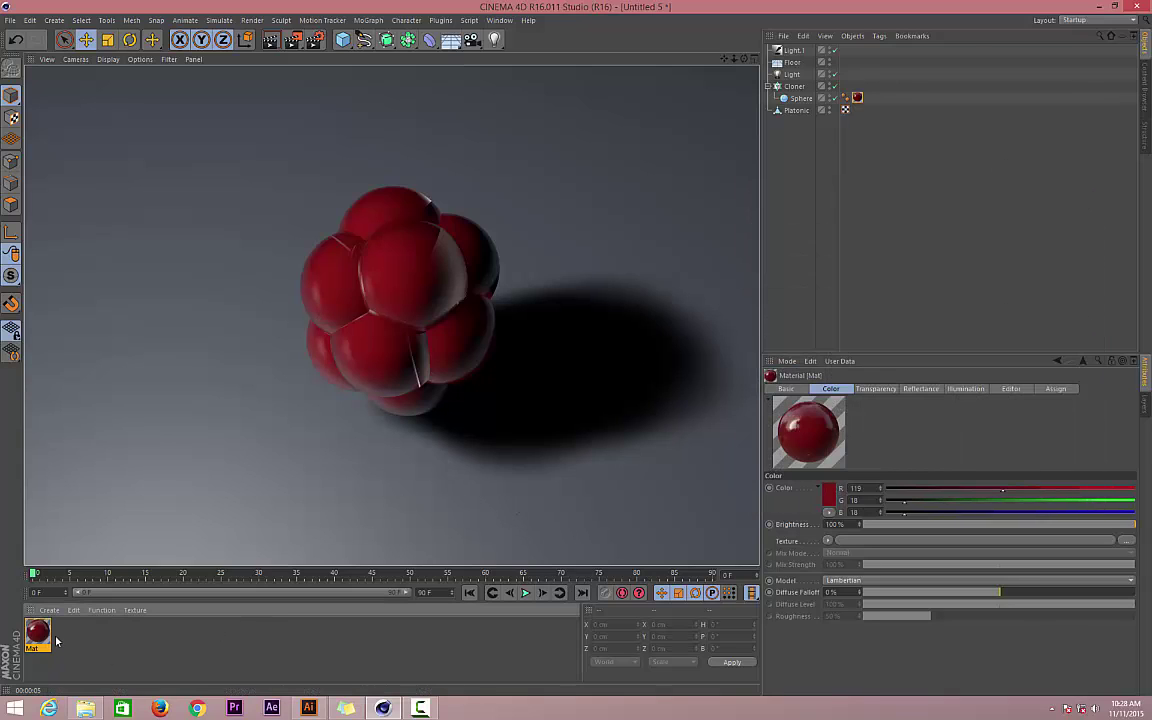
pyautogui.click(807, 240)
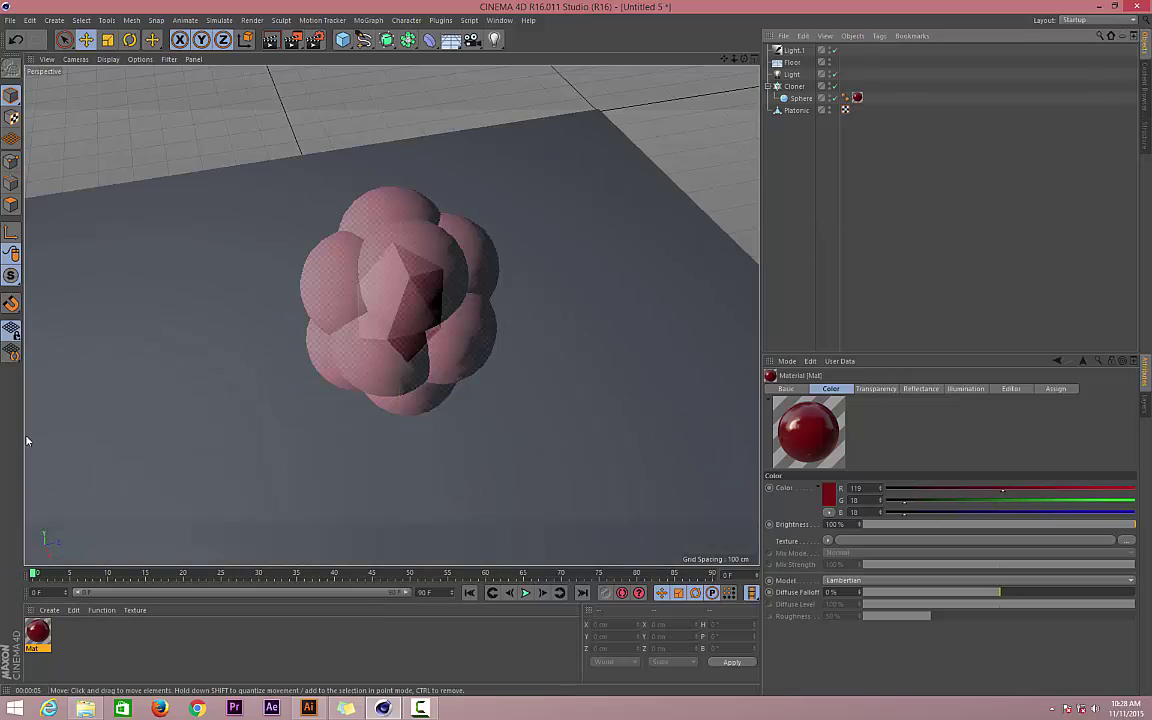
# Create a new default material, apply it to the Floor and render the view
pyautogui.click(51, 611)
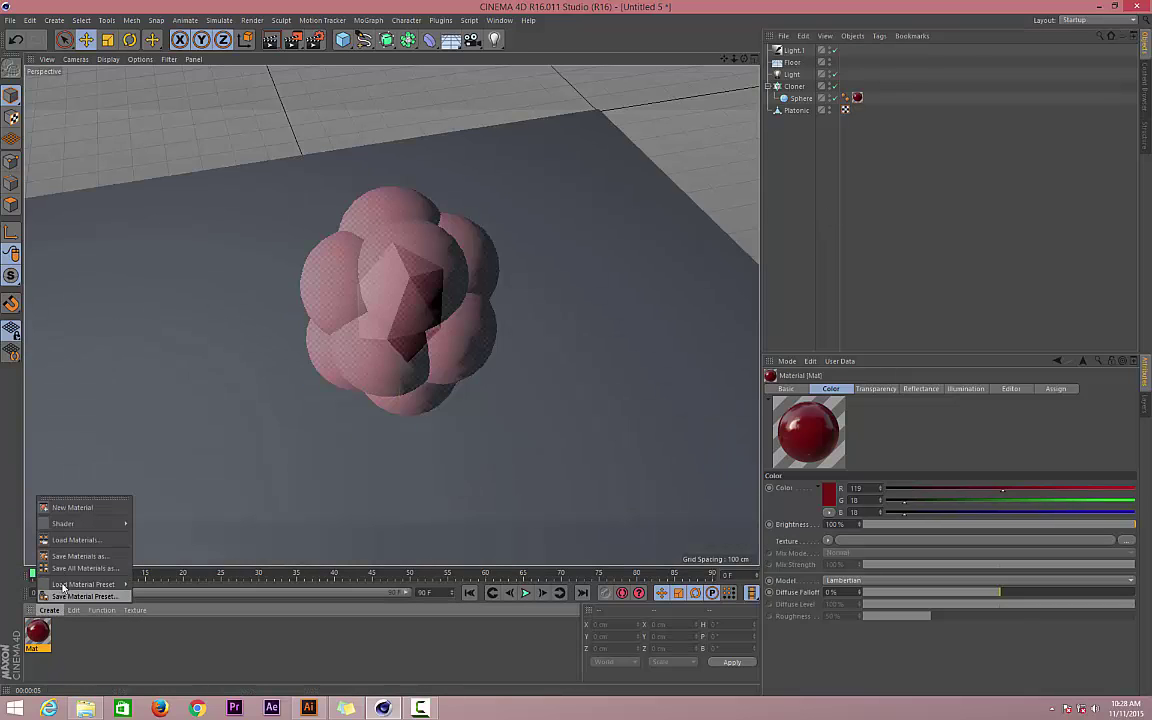
pyautogui.click(69, 510)
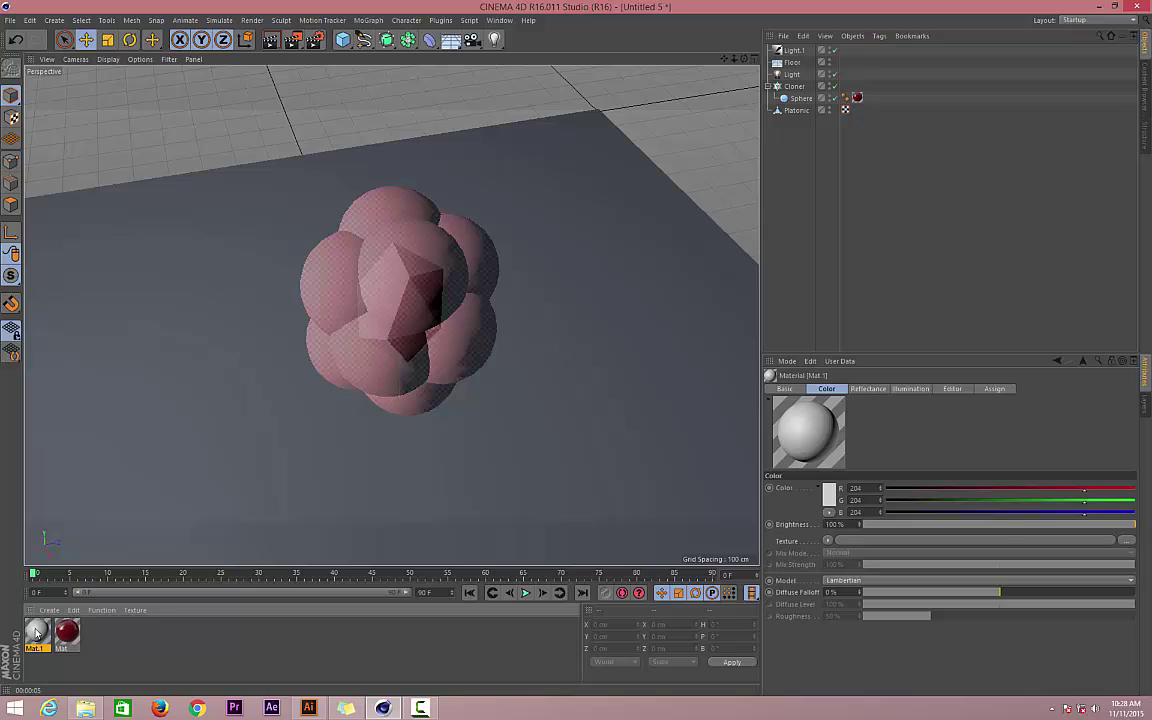
pyautogui.moveTo(172, 424); pyautogui.dragTo(172, 424)
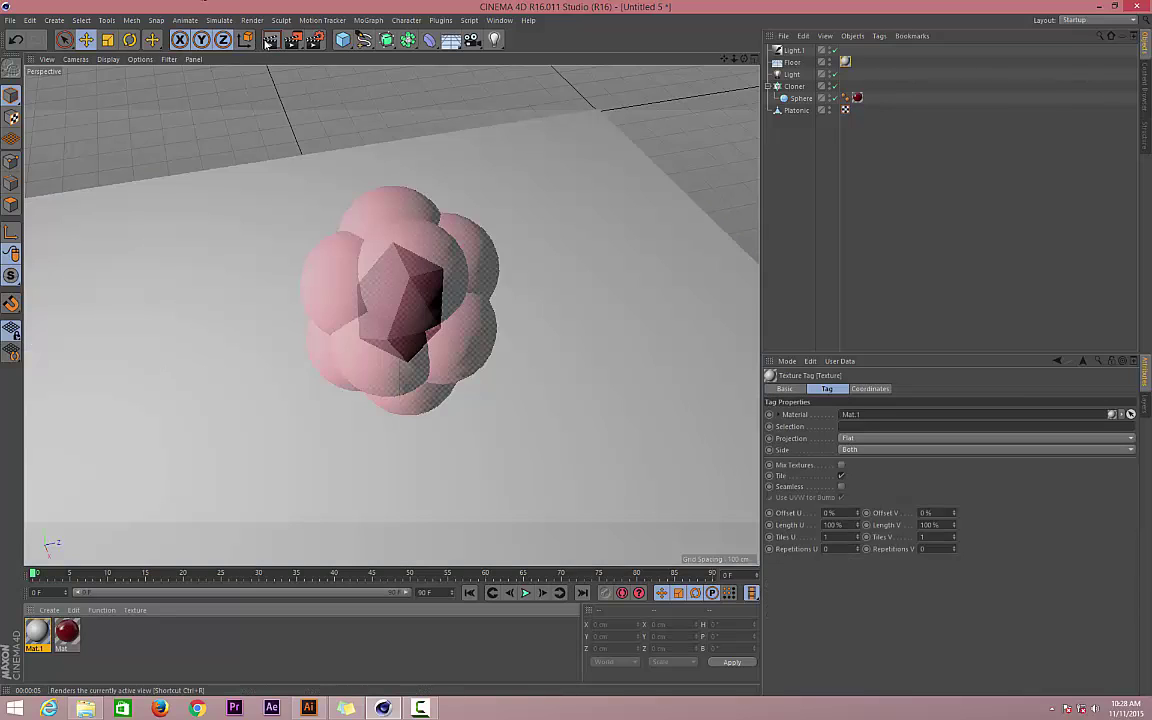
pyautogui.hotkey('ctrl', 'r')
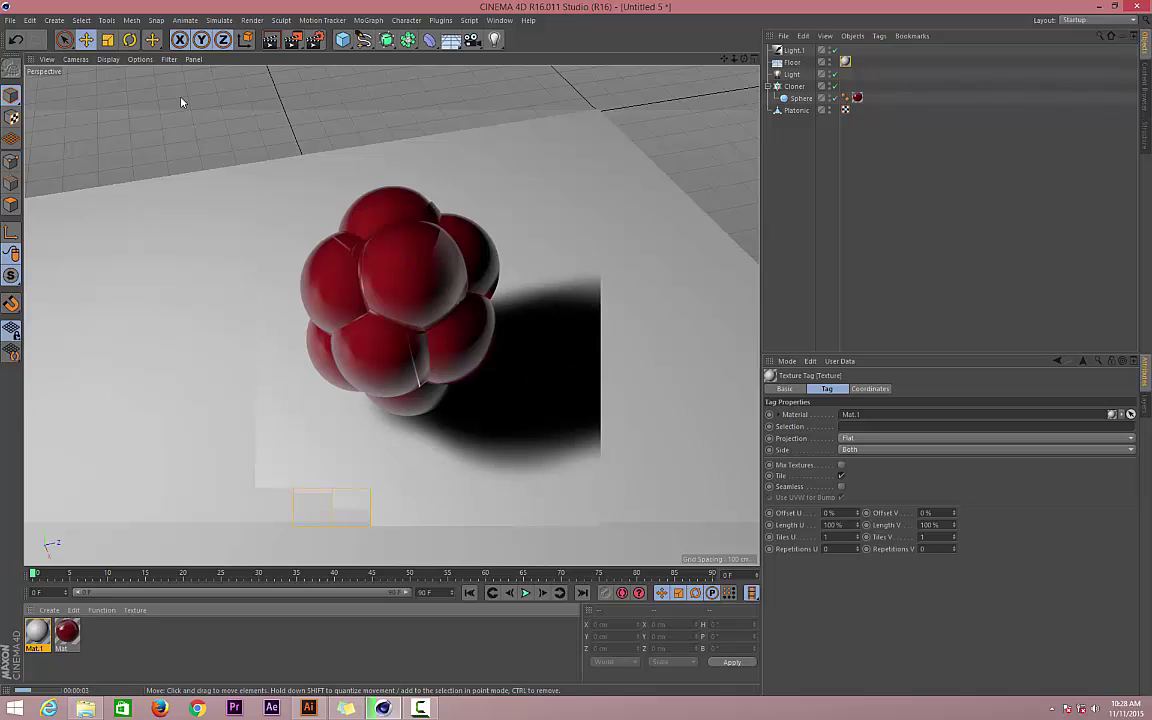
# Change the floor material's colour to pure white (RGB 255, 255, 255) and render the view
pyautogui.doubleClick(37, 631)
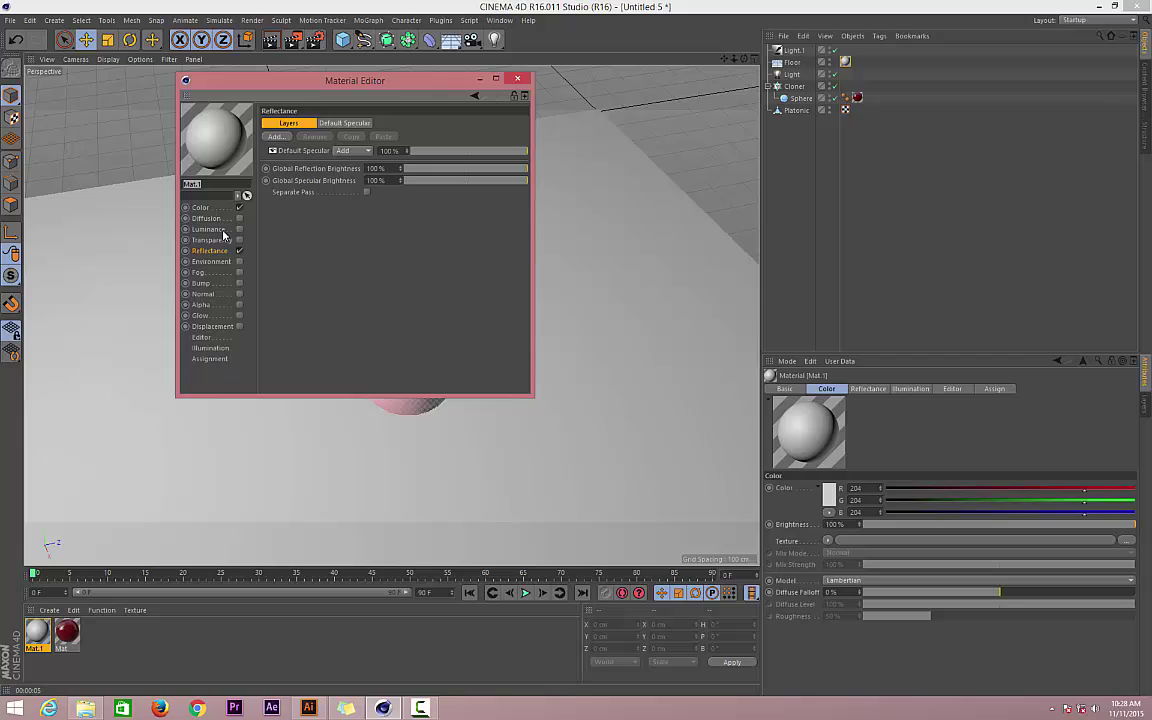
pyautogui.click(201, 207)
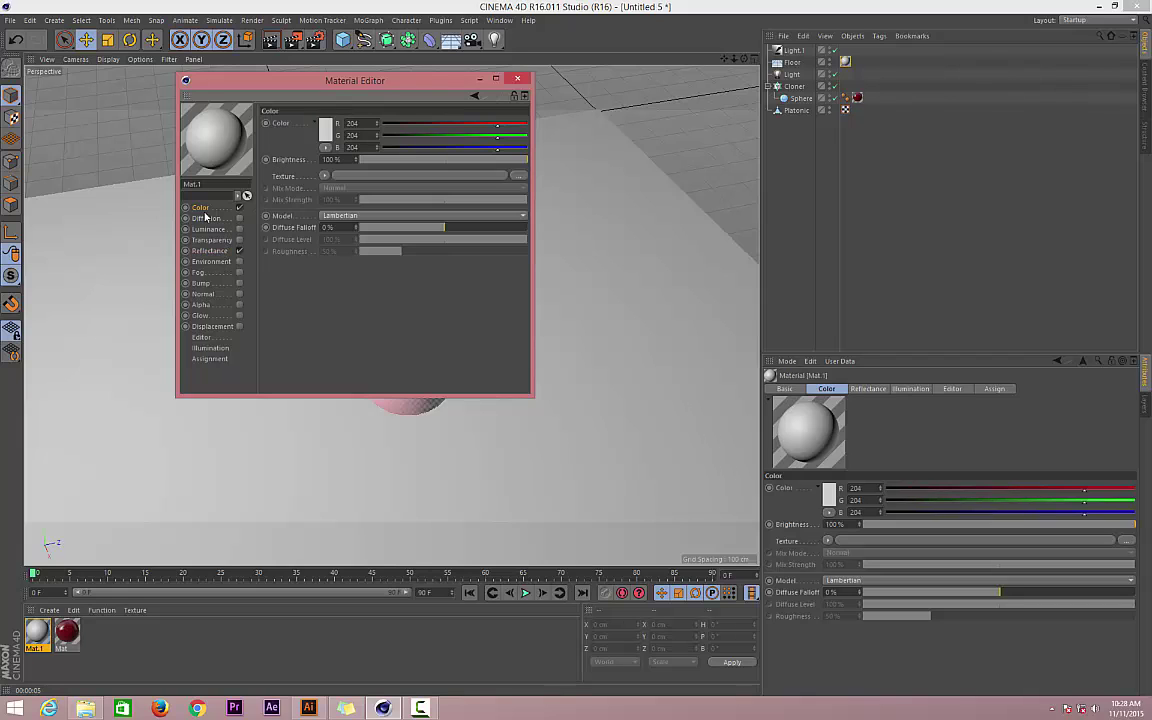
pyautogui.click(325, 130)
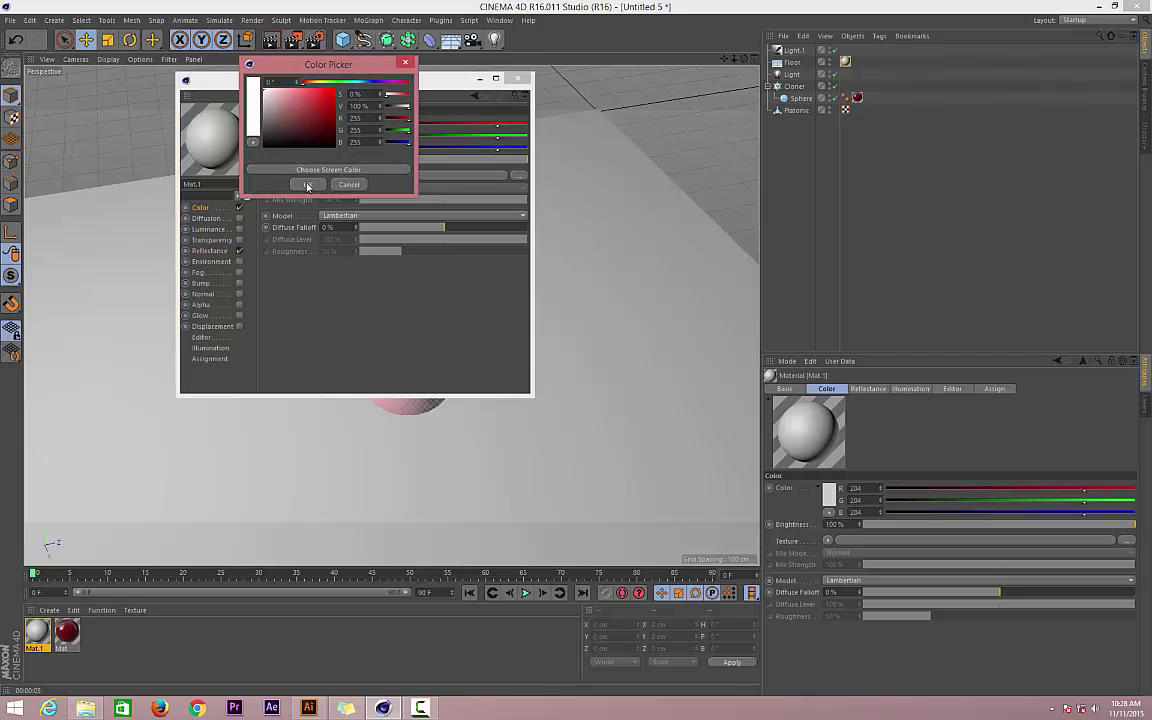
pyautogui.click(310, 186)
pyautogui.click(517, 78)
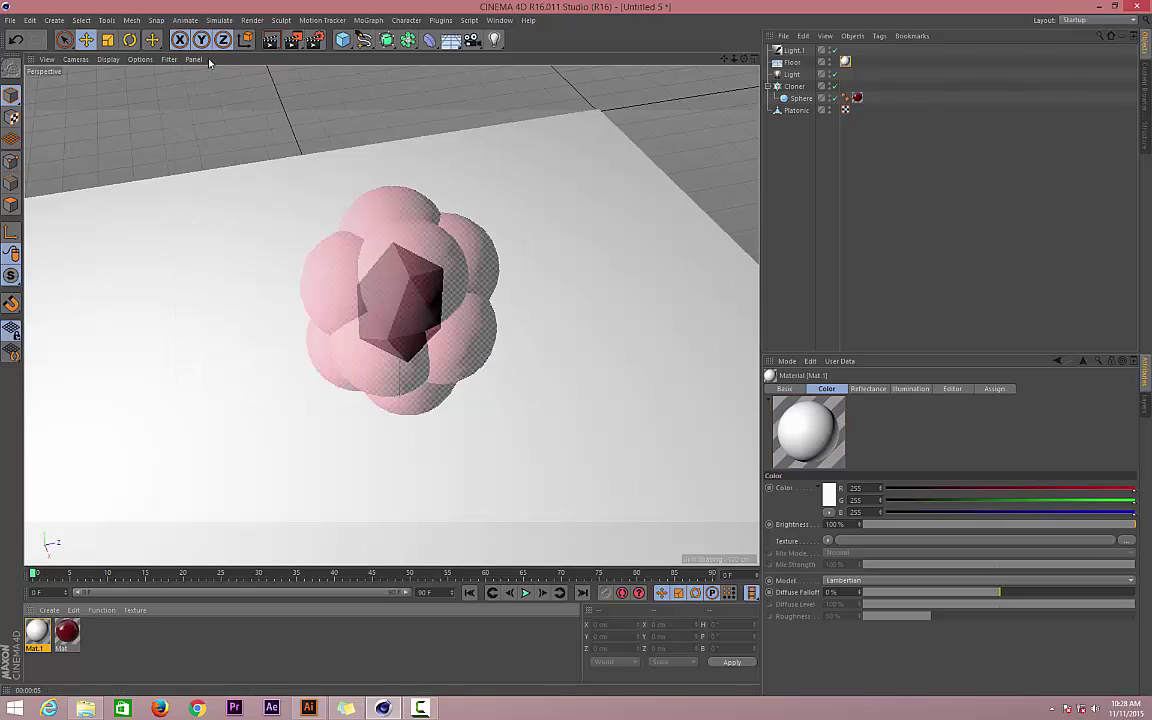
pyautogui.click(270, 40)
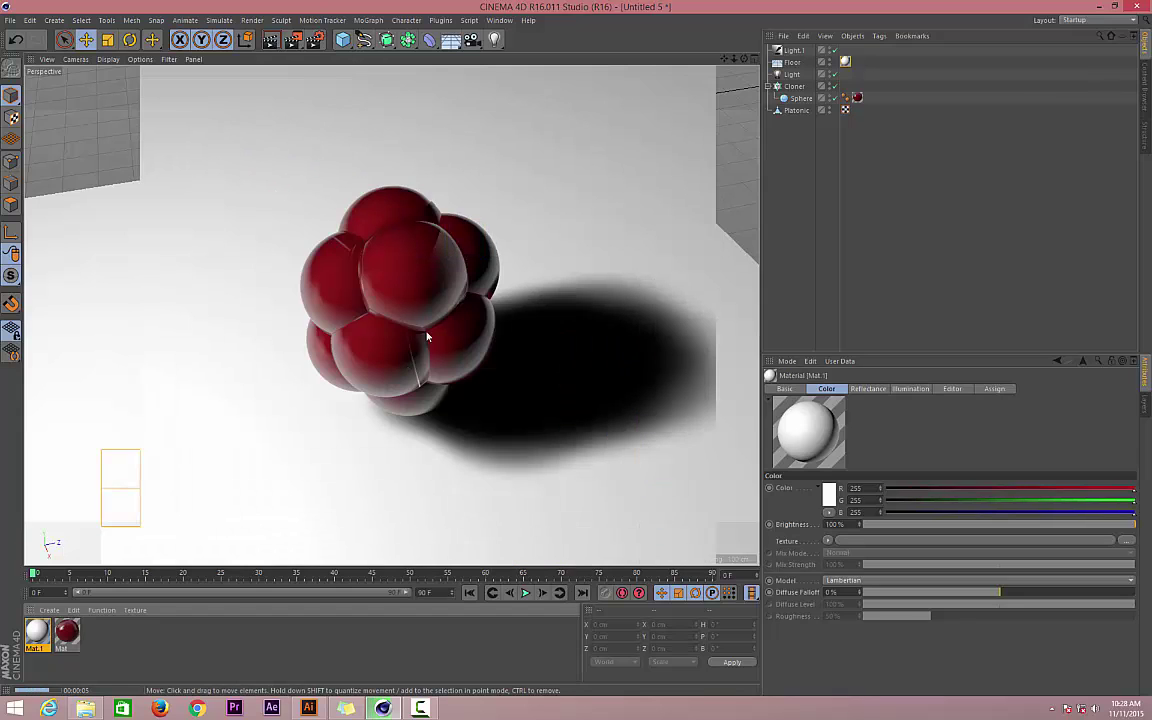
# Reduce the red material's reflection layer colour brightness to 50%, render the view and close the material editor
pyautogui.doubleClick(70, 633)
pyautogui.moveTo(367, 90); pyautogui.dragTo(925, 134)
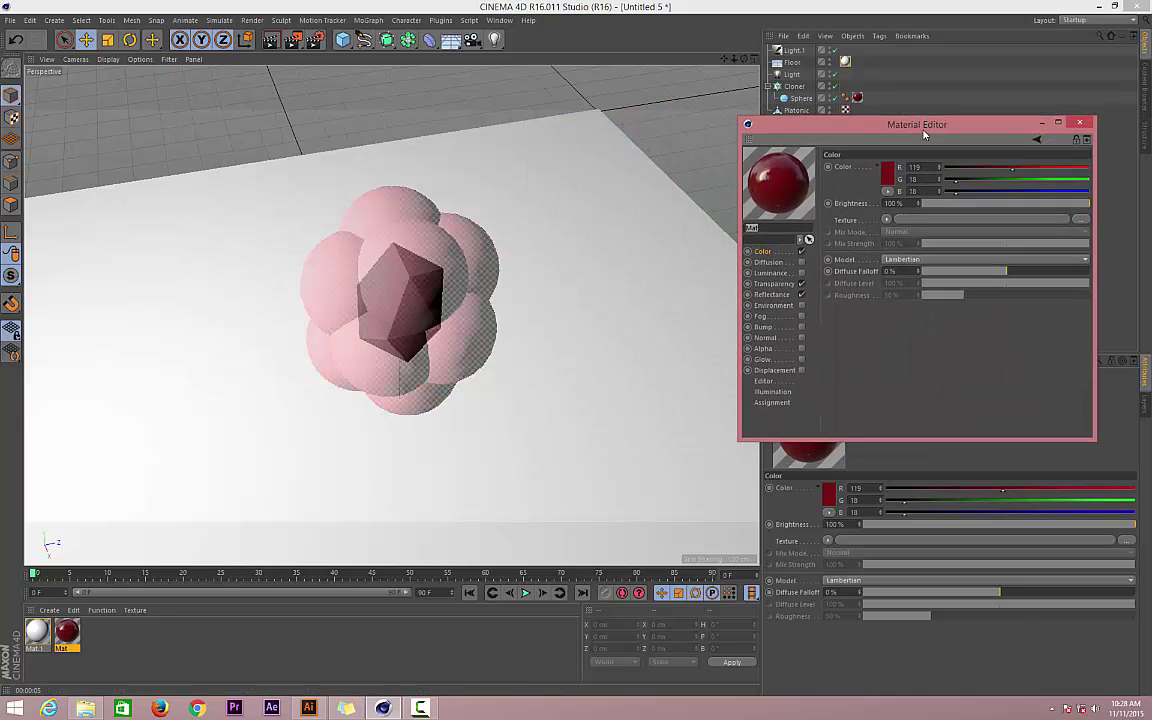
pyautogui.click(772, 294)
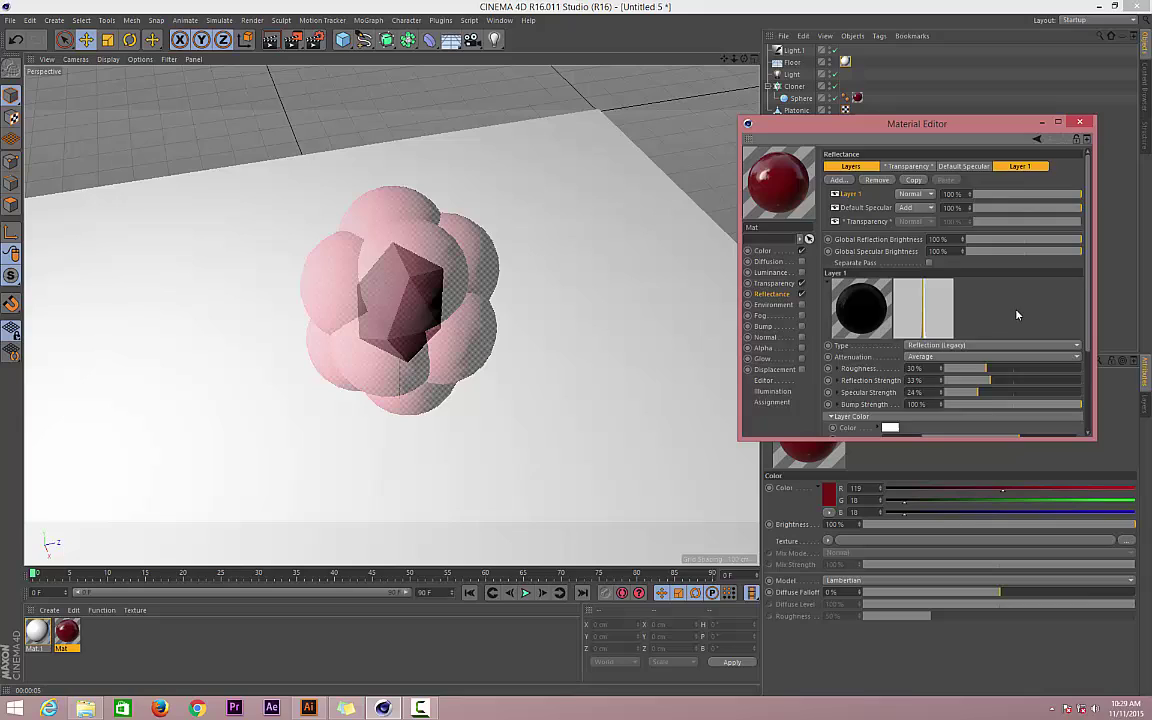
pyautogui.scroll(-3, 1017, 317)
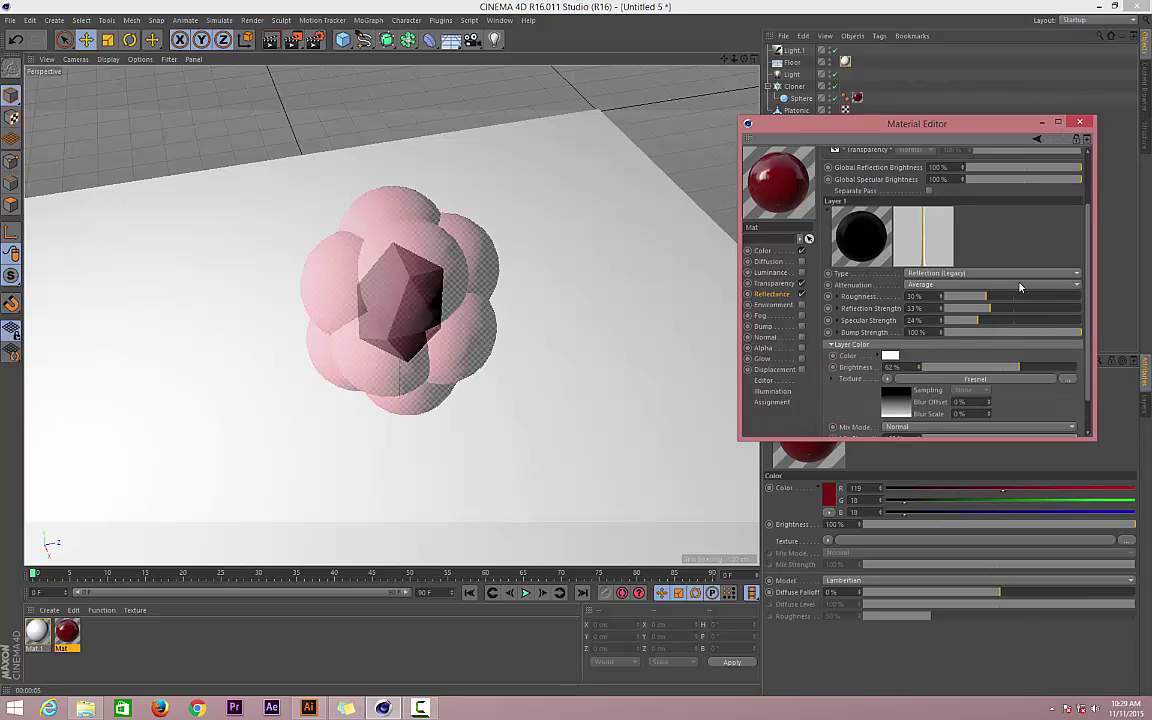
pyautogui.moveTo(1014, 372); pyautogui.dragTo(1006, 372)
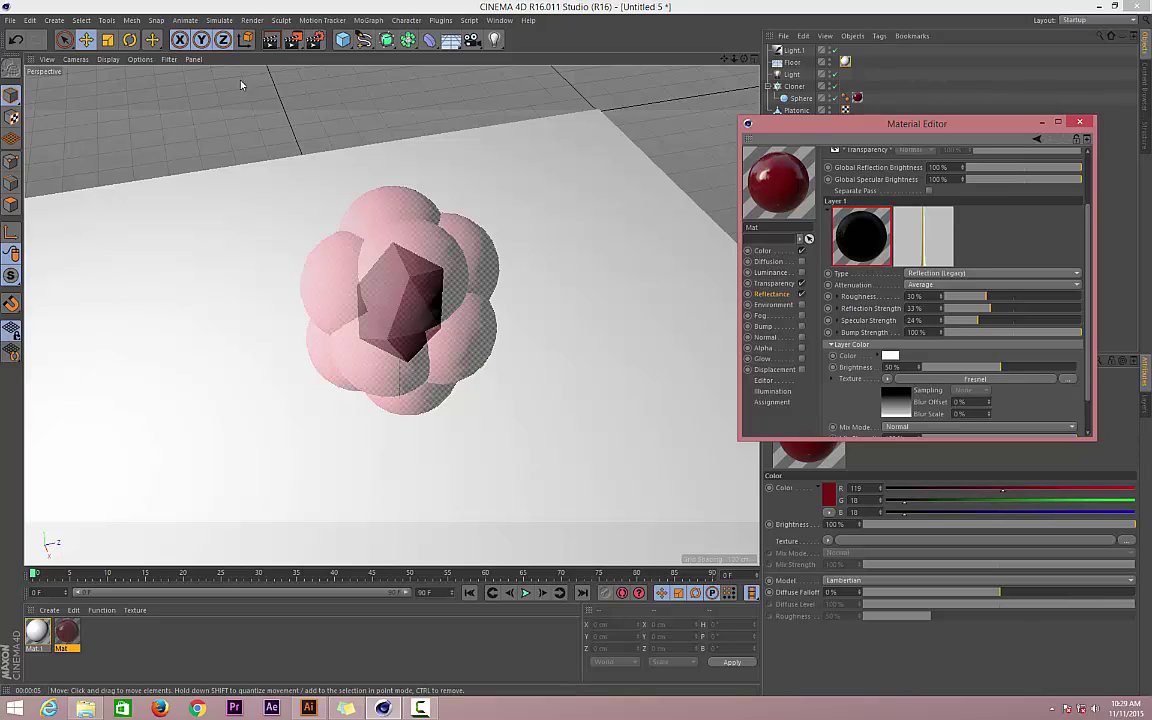
pyautogui.click(269, 41)
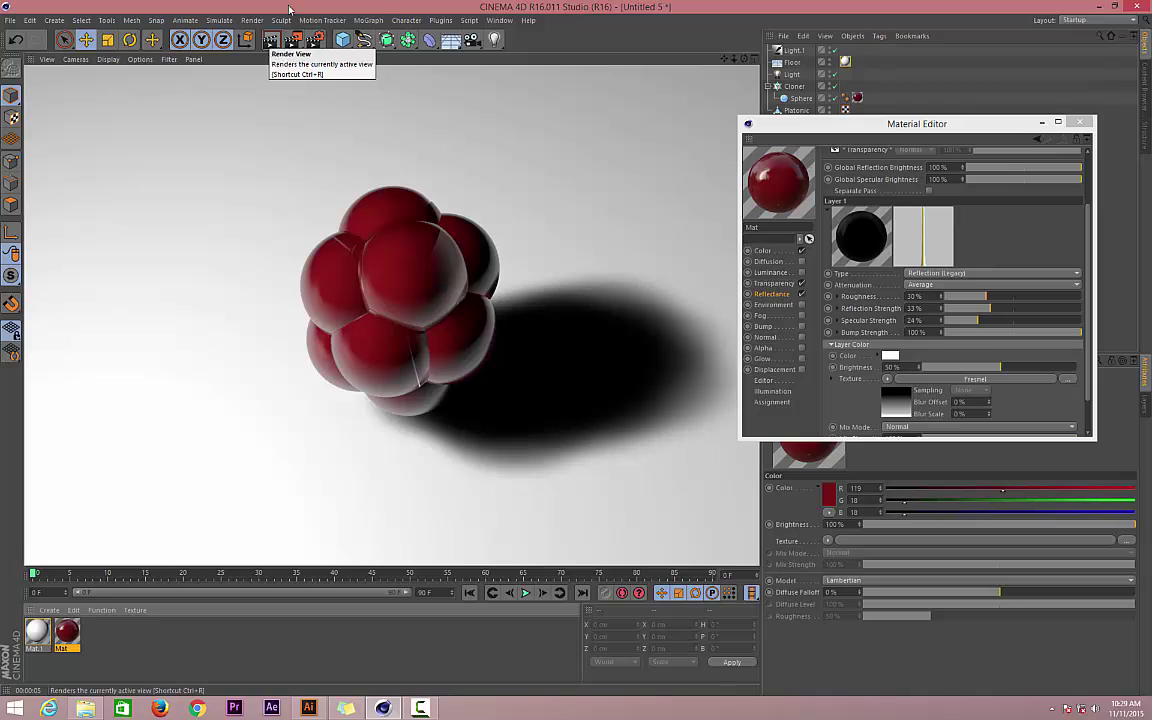
pyautogui.click(1076, 122)
pyautogui.click(1077, 123)
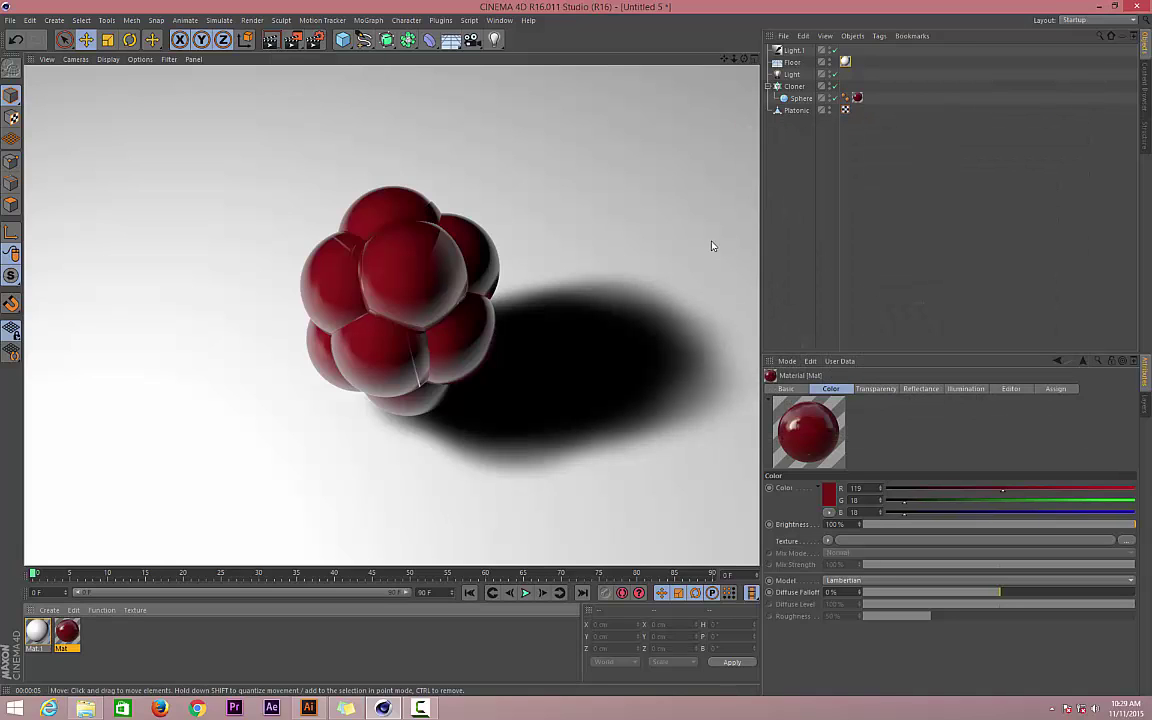
# Add the Ambient Occlusion and Global Illumination effects to the render settings, close the settings and render the view
pyautogui.click(316, 42)
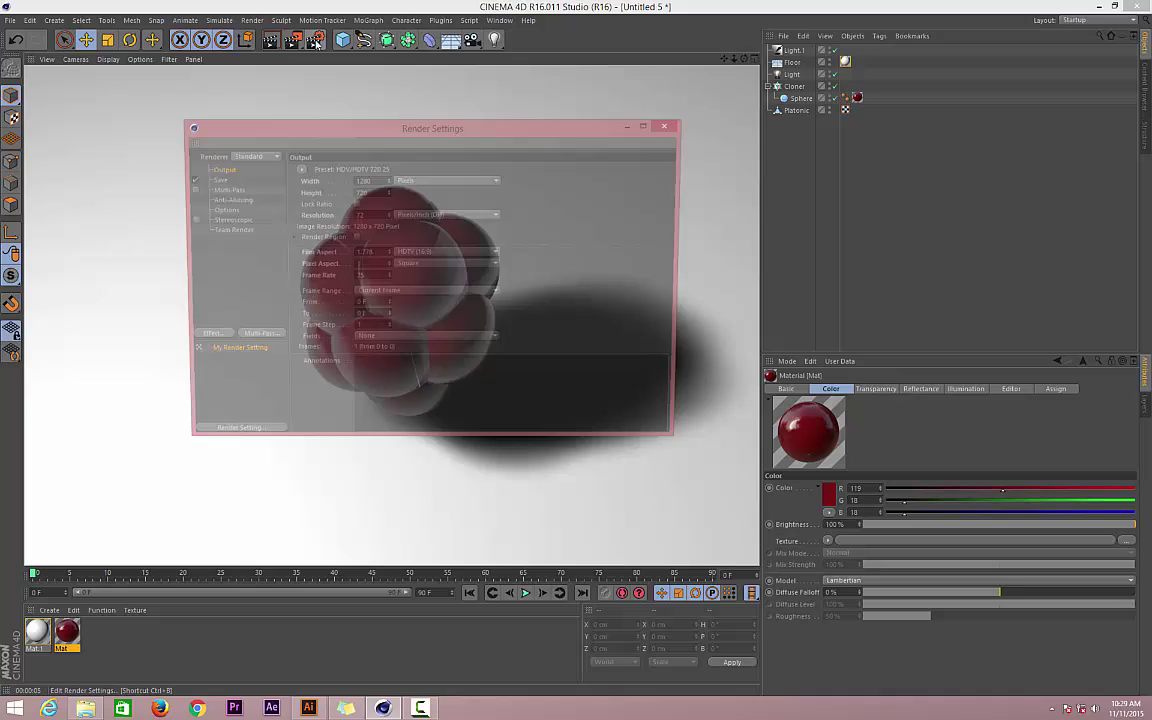
pyautogui.click(203, 338)
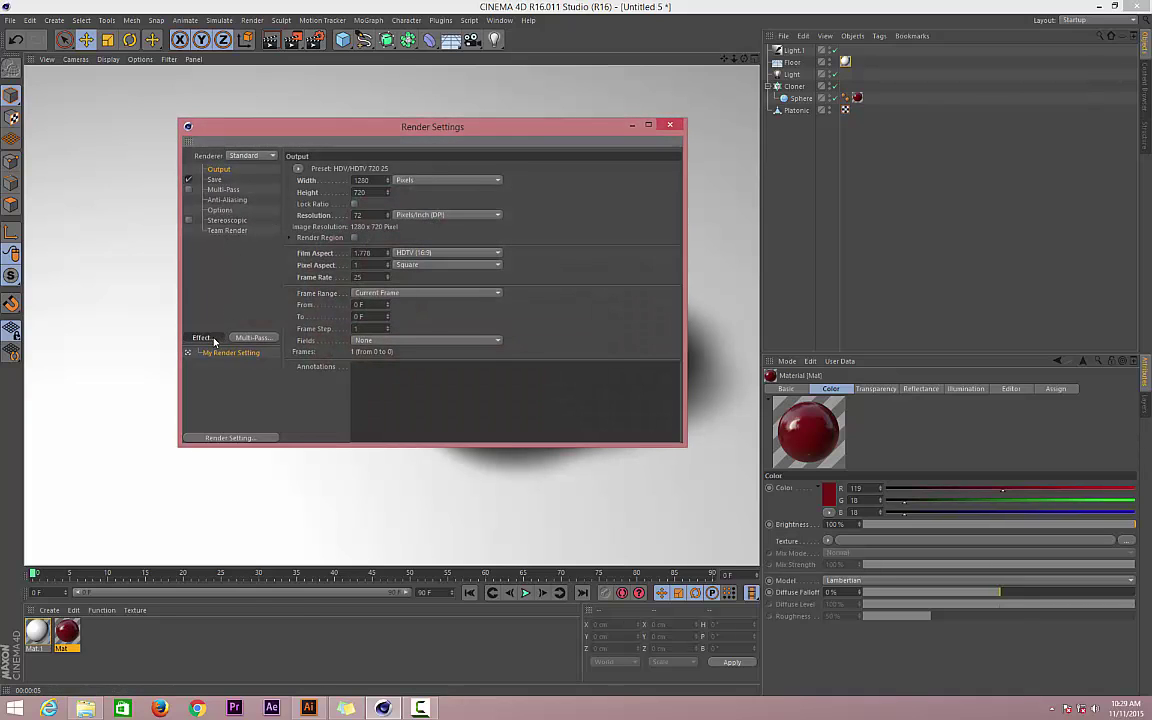
pyautogui.click(222, 404)
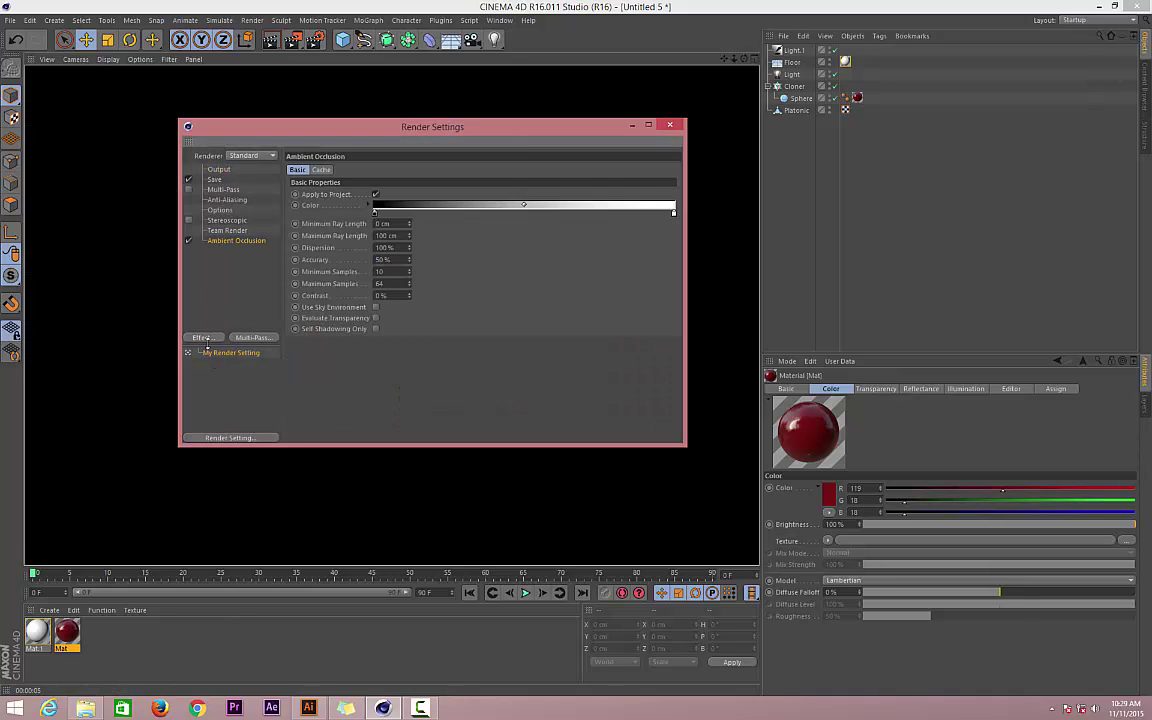
pyautogui.click(204, 338)
pyautogui.click(242, 485)
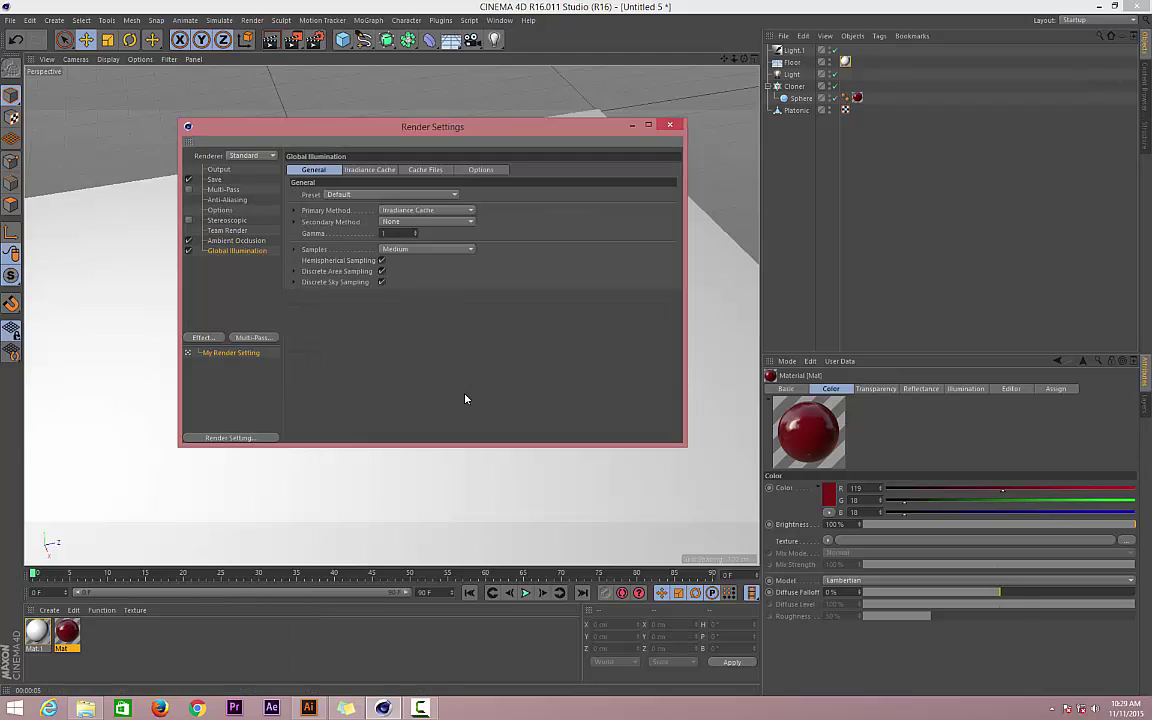
pyautogui.click(672, 125)
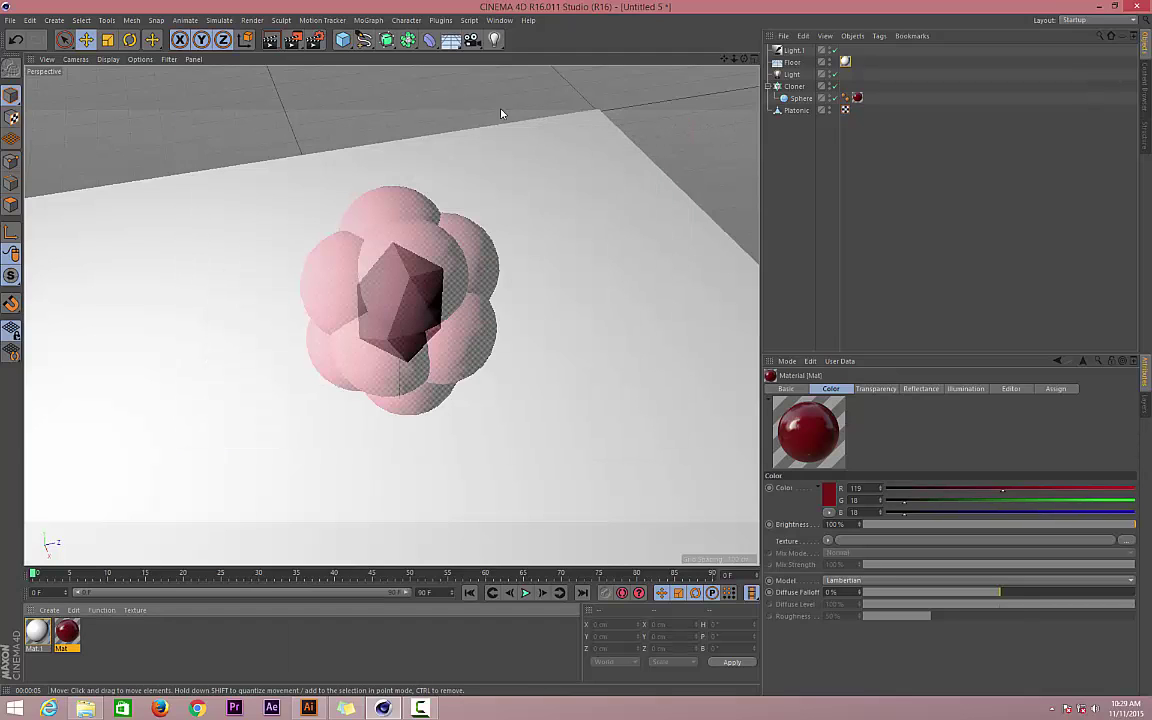
pyautogui.click(270, 40)
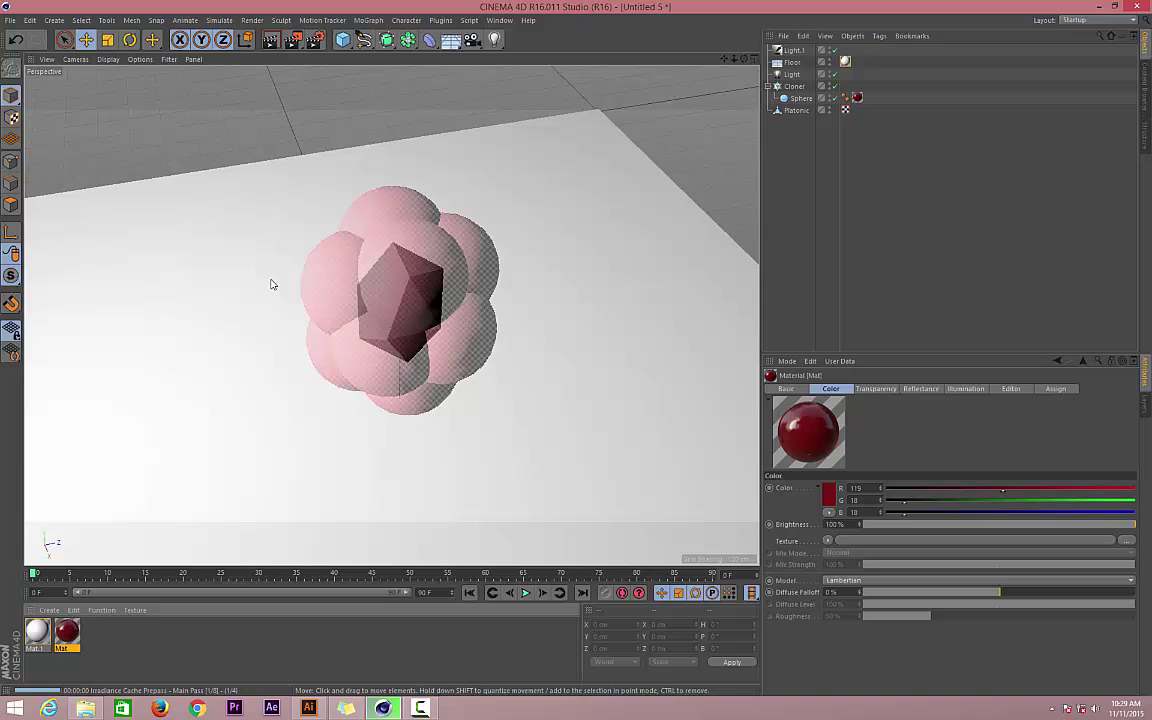